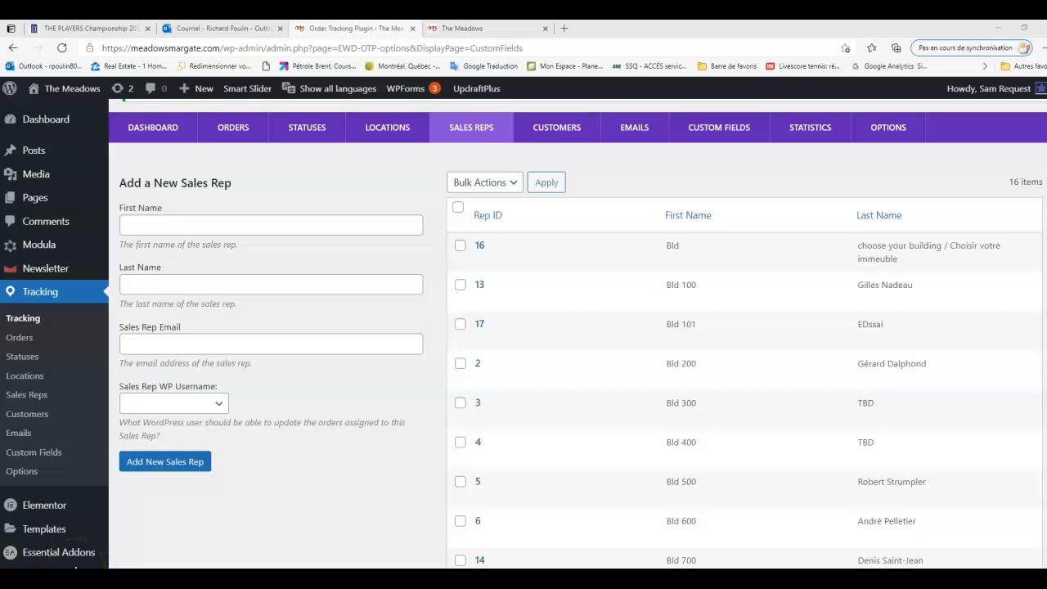
- Open the order tracking plugin's sales reps and examine the building entries with their assigned representatives
click(485, 129)
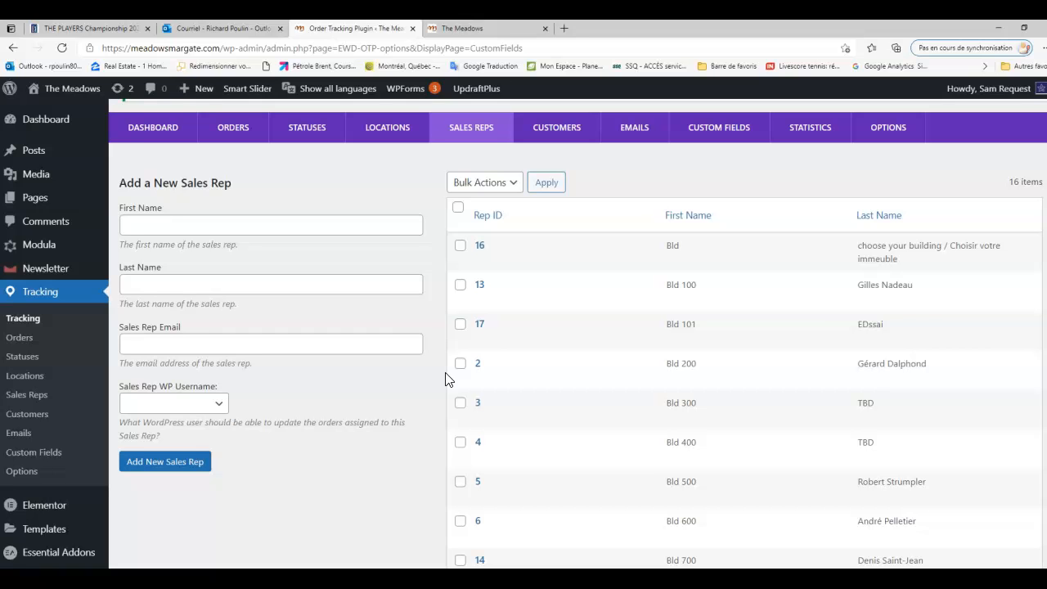
scroll(610, 323, down, 4)
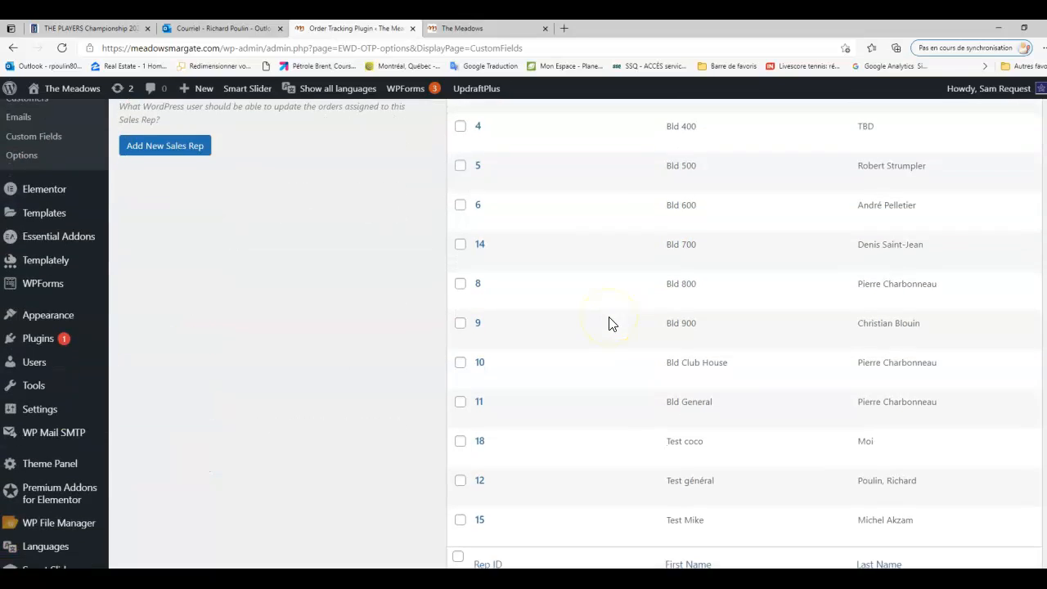
scroll(609, 323, down, 1)
scroll(619, 381, up, 4)
scroll(619, 398, down, 1)
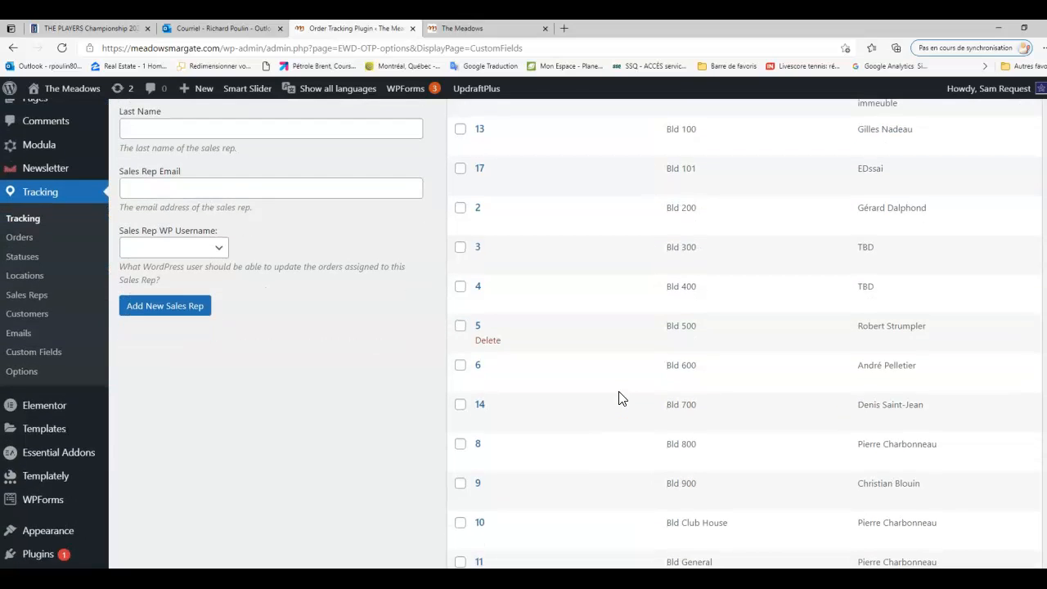
scroll(619, 398, up, 2)
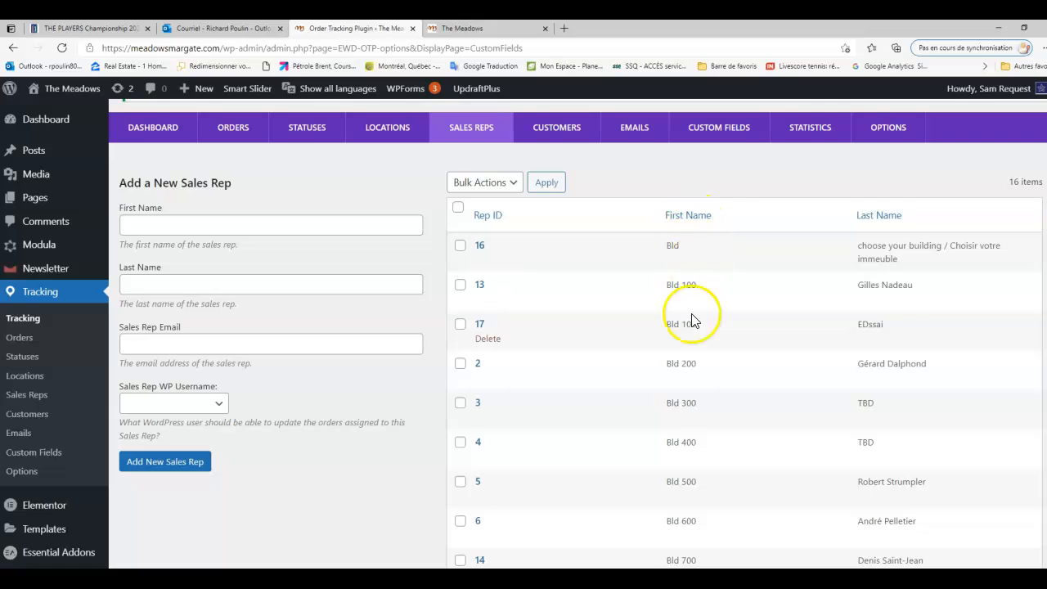
scroll(695, 433, down, 3)
scroll(694, 442, up, 3)
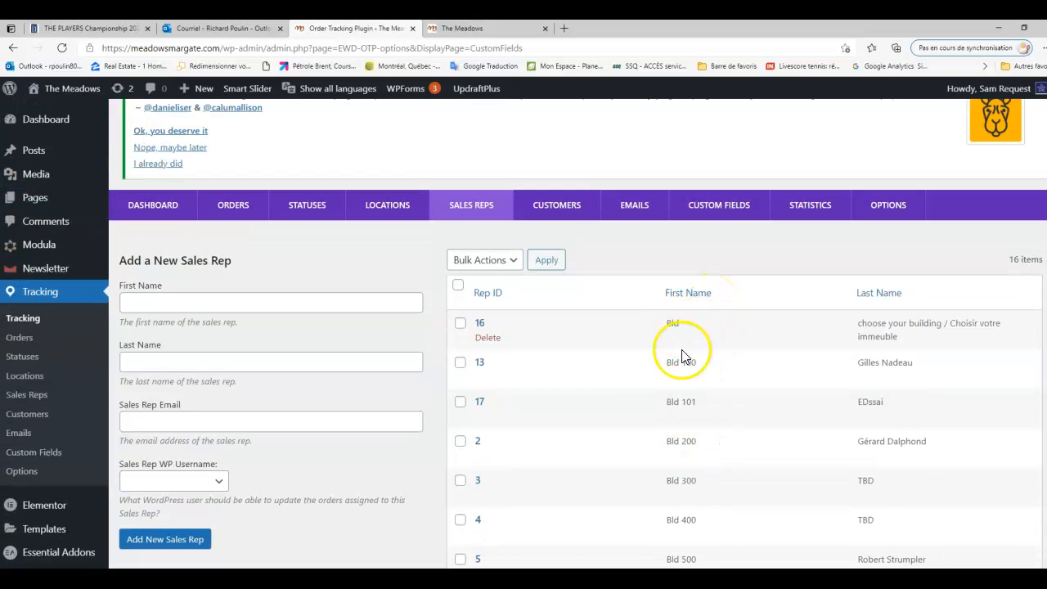
- Open the Bld 100 sales rep record, review its contact details and assigned orders, and return to the sales rep list
click(481, 367)
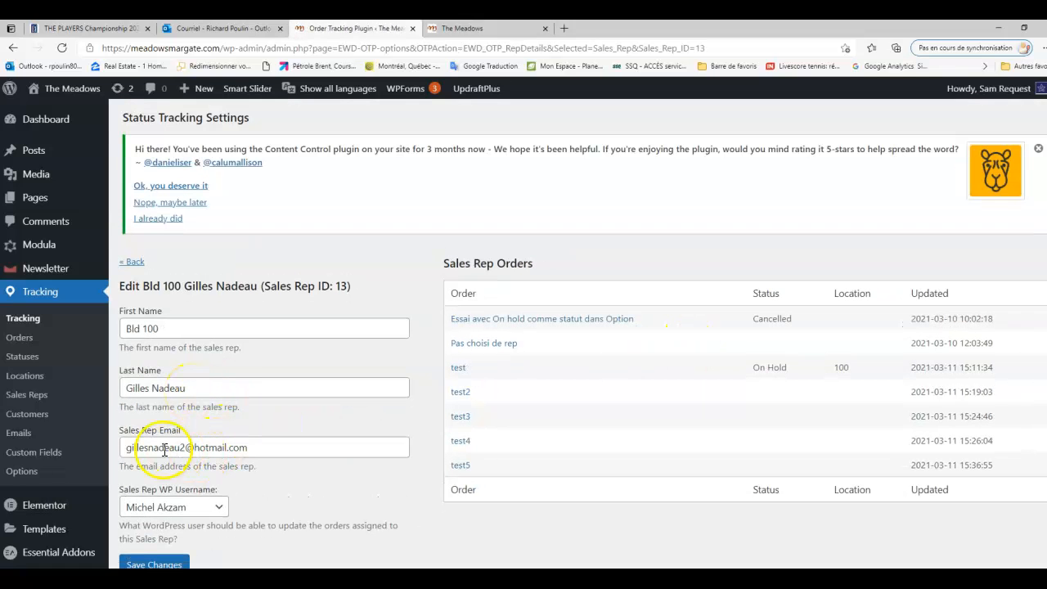
scroll(360, 467, down, 1)
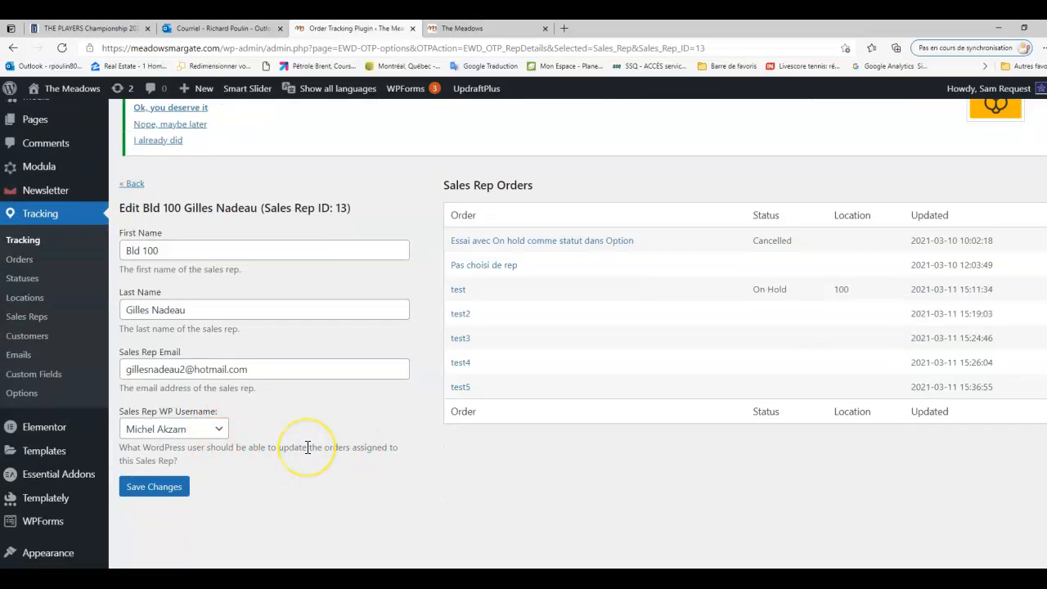
scroll(307, 447, up, 1)
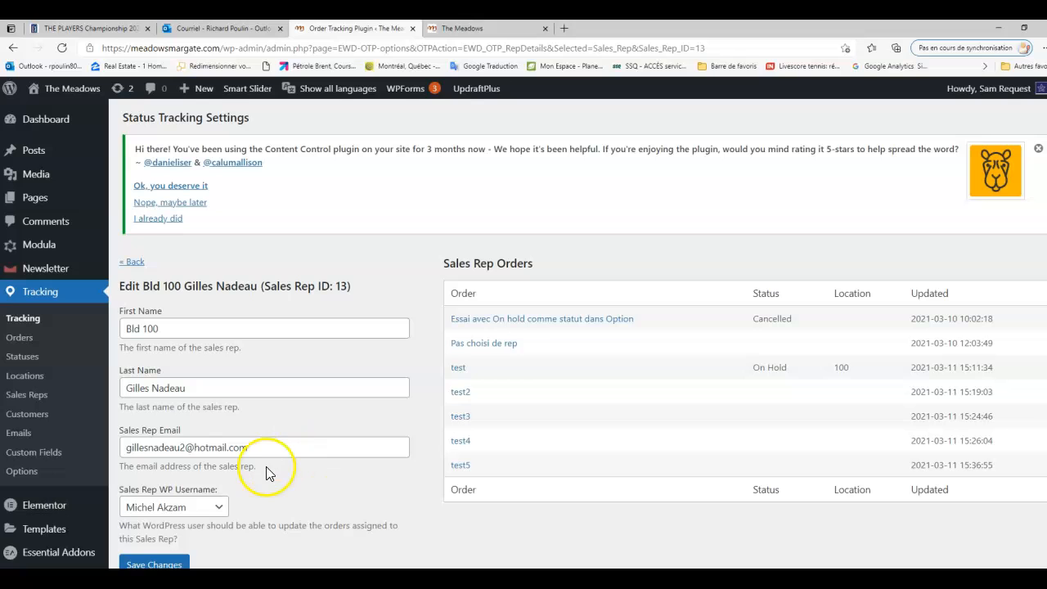
click(132, 263)
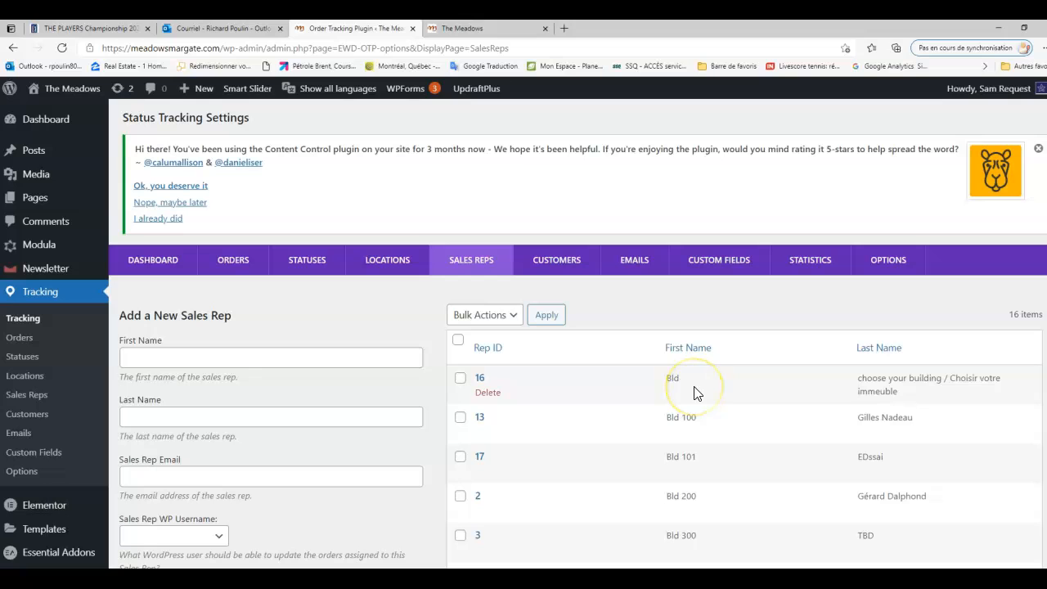
scroll(694, 393, down, 1)
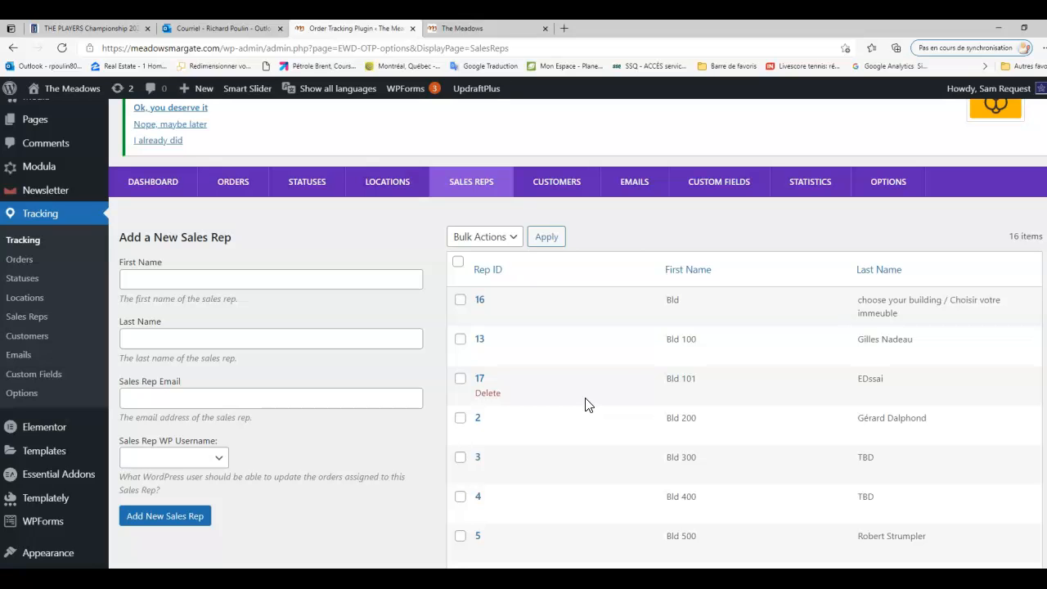
- Open the service request form from the members page of The Meadows website
click(505, 33)
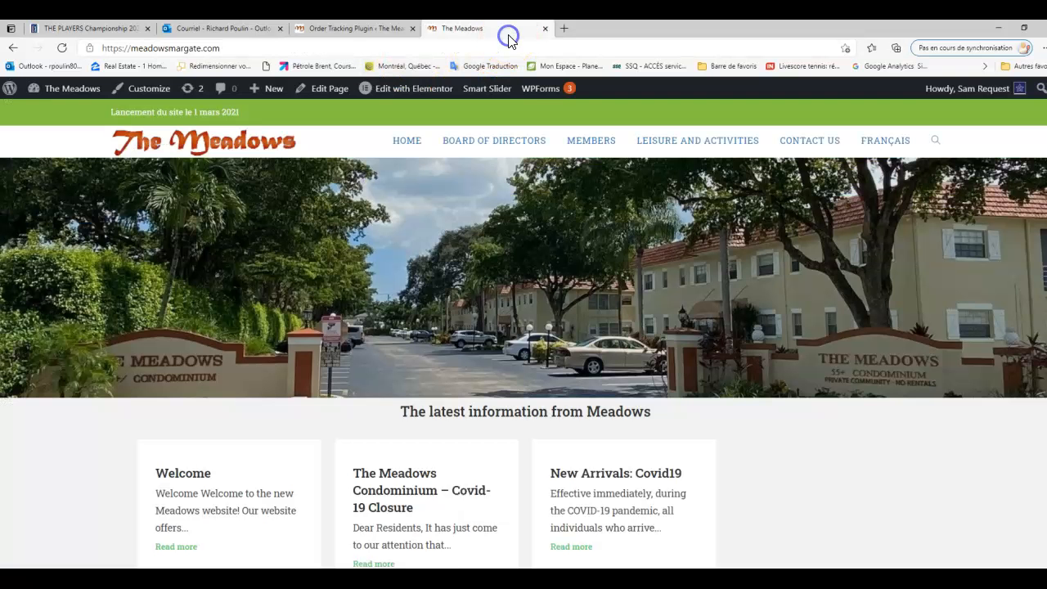
click(610, 147)
scroll(556, 363, down, 4)
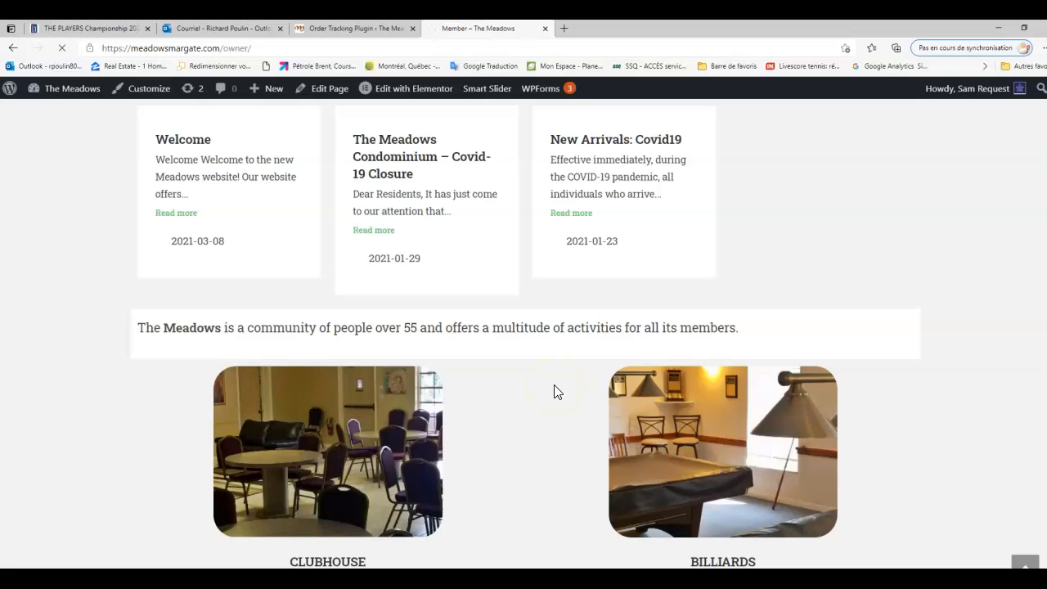
scroll(554, 384, down, 2)
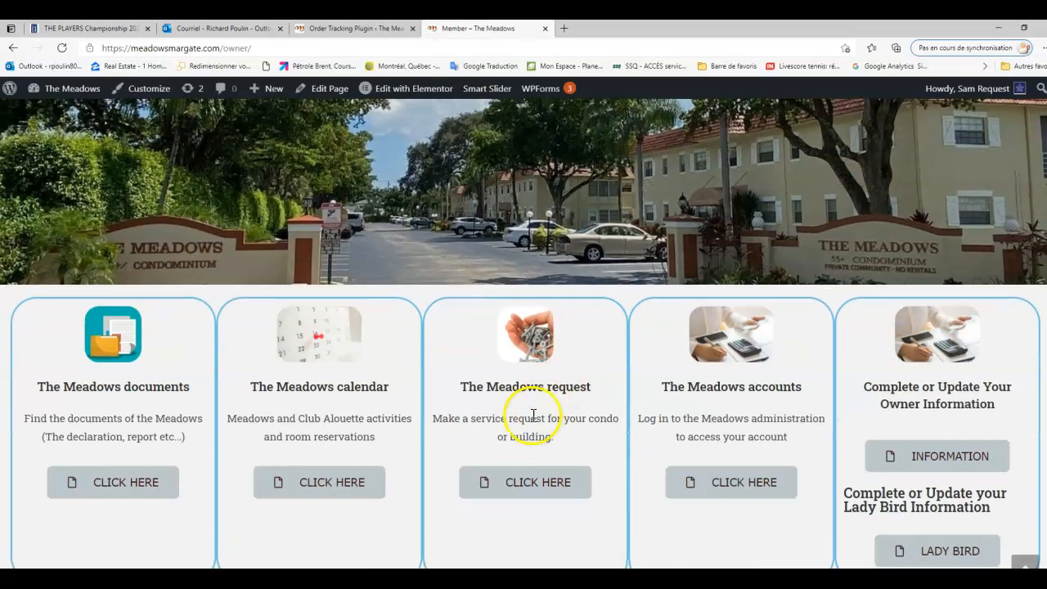
click(530, 488)
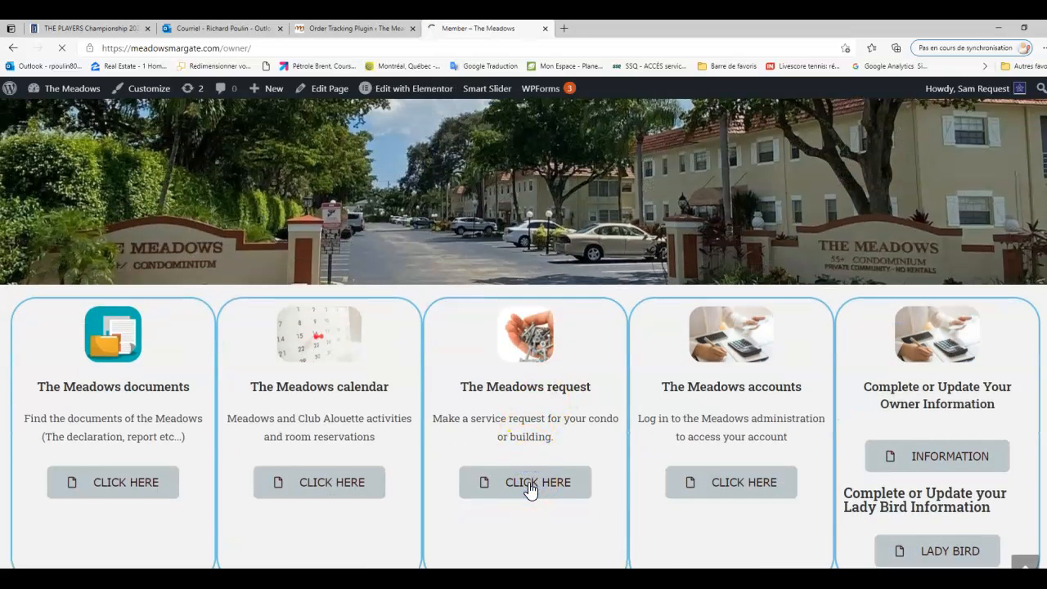
scroll(530, 488, down, 3)
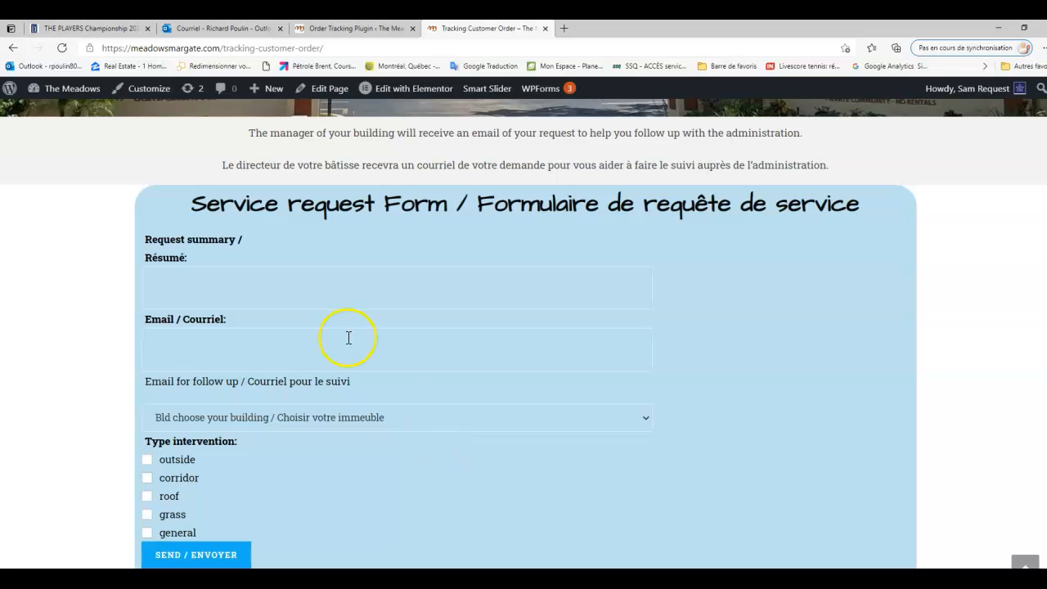
- Review the building choices offered in the service request form, leaving the selection unchanged
click(277, 285)
click(513, 417)
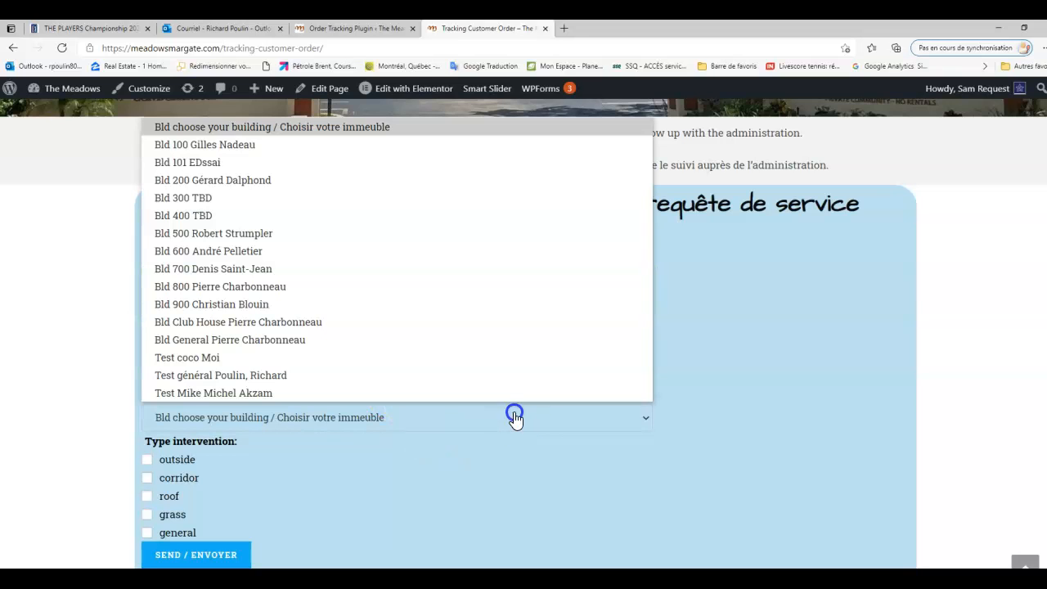
click(999, 395)
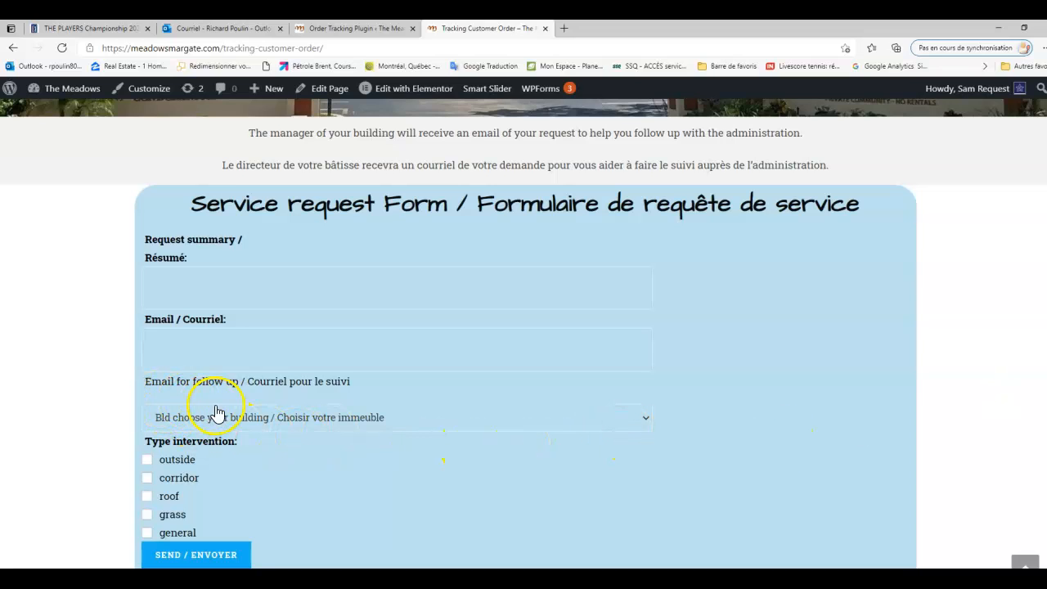
click(637, 424)
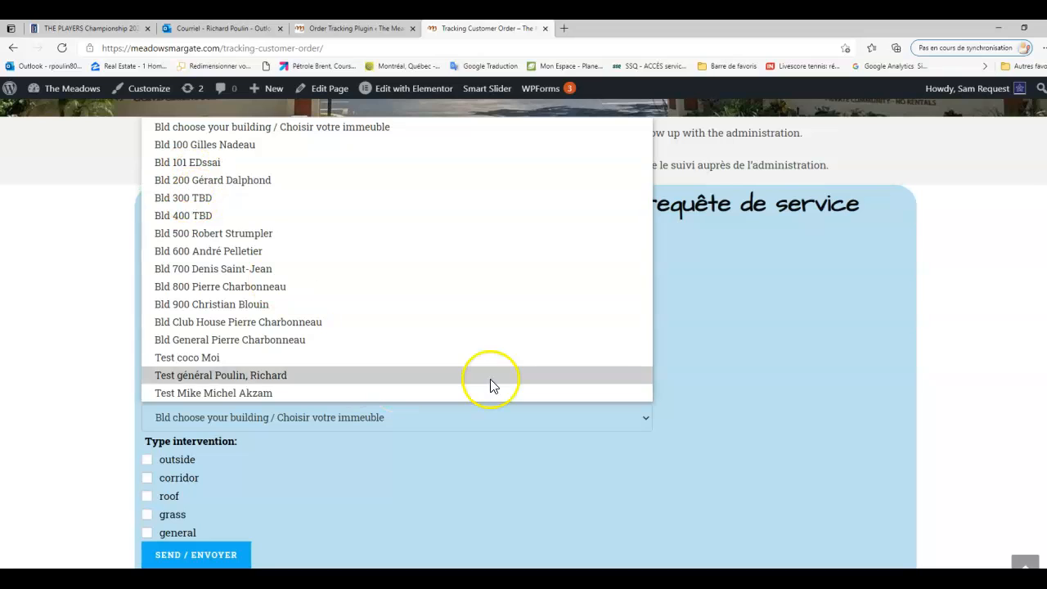
click(1003, 339)
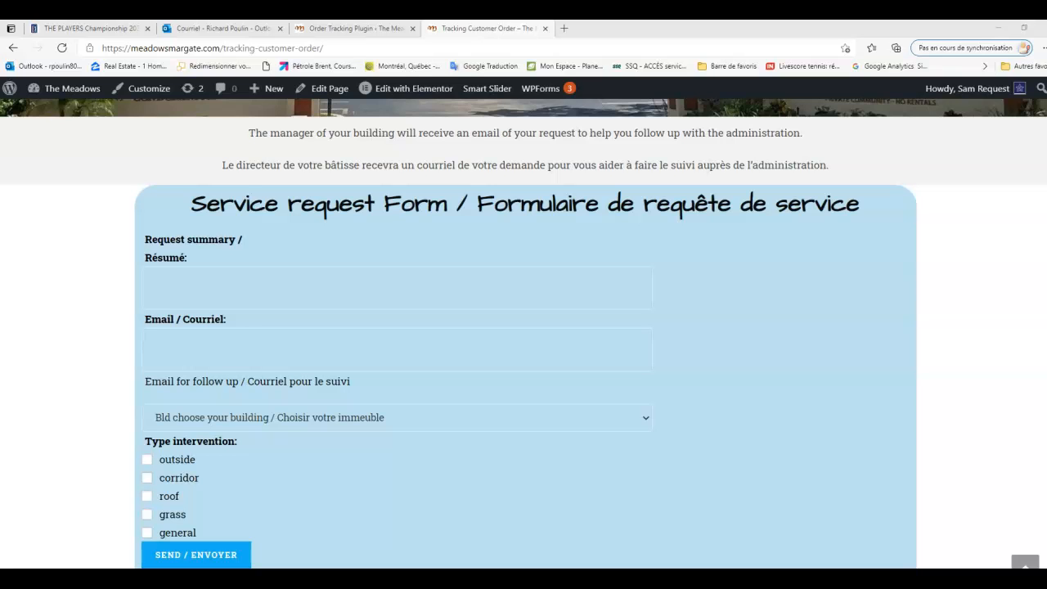
- Return to the order tracking plugin's email settings and review the subject line, admin email and status tracking URL
click(389, 29)
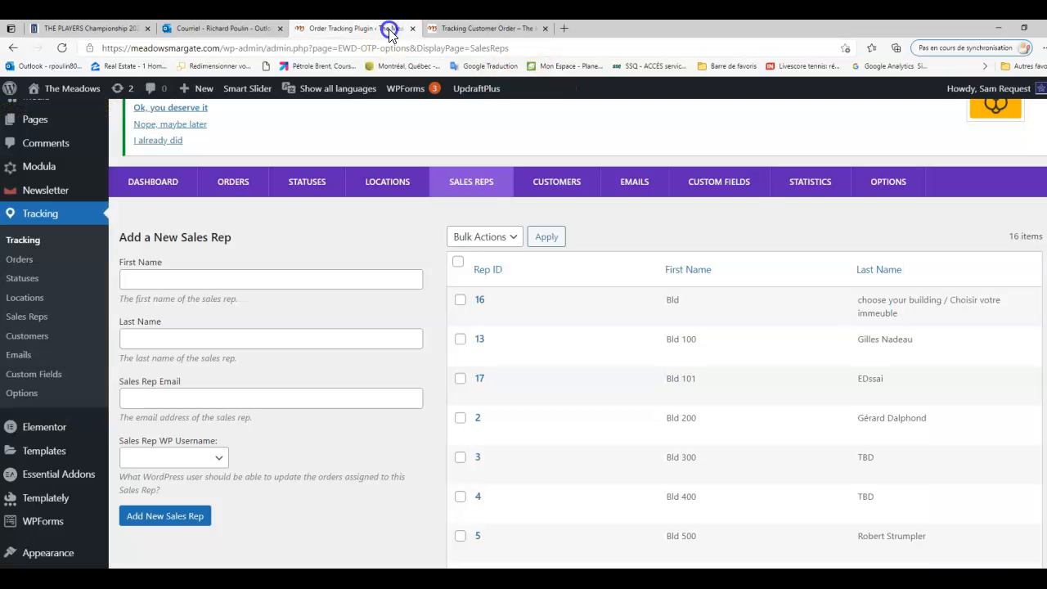
click(638, 189)
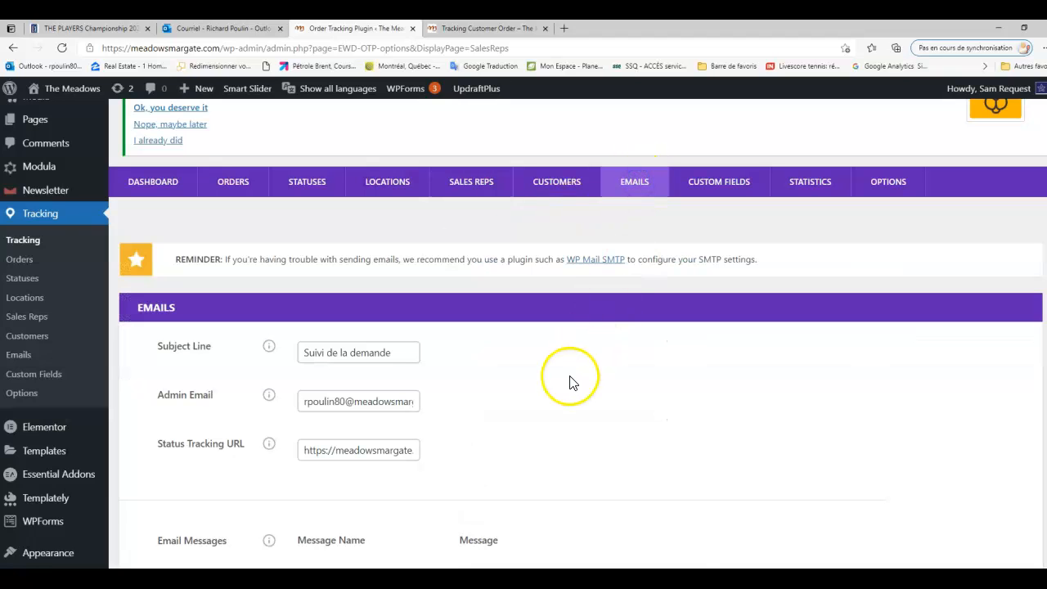
scroll(569, 381, down, 2)
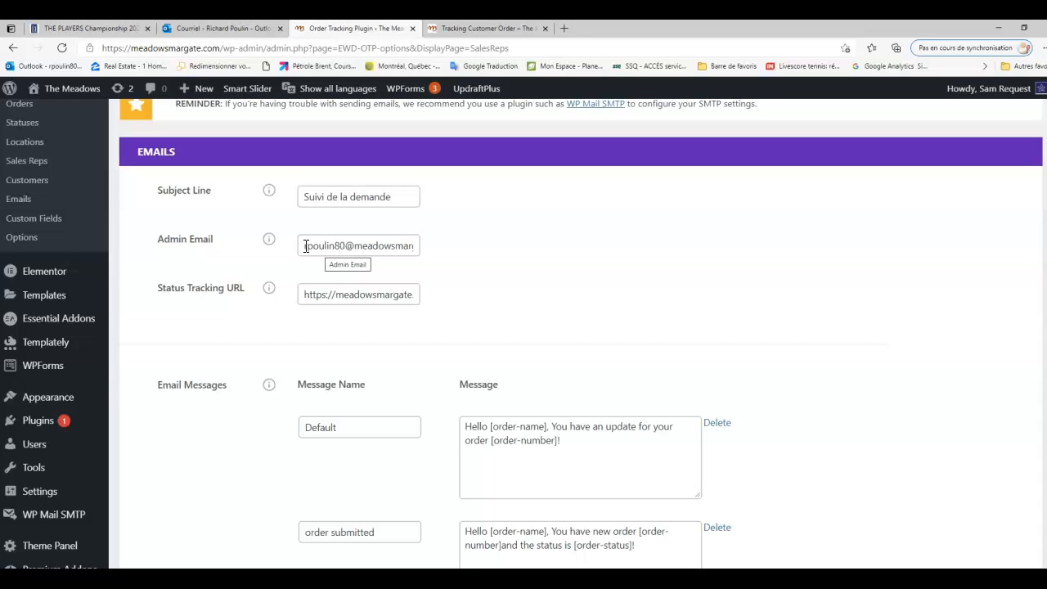
click(354, 294)
scroll(485, 318, up, 1)
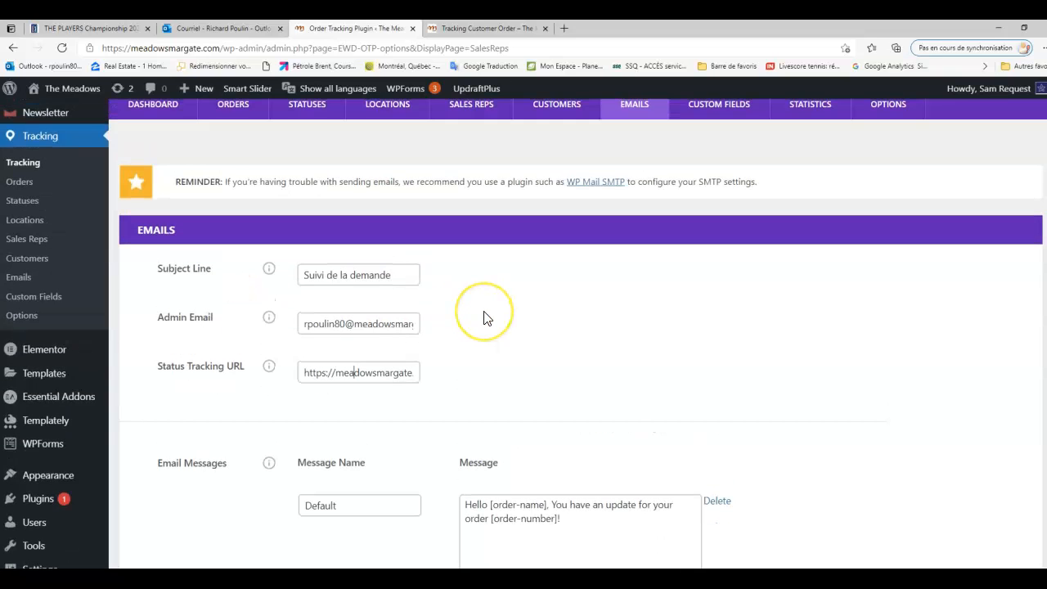
scroll(486, 318, down, 2)
scroll(486, 318, down, 1)
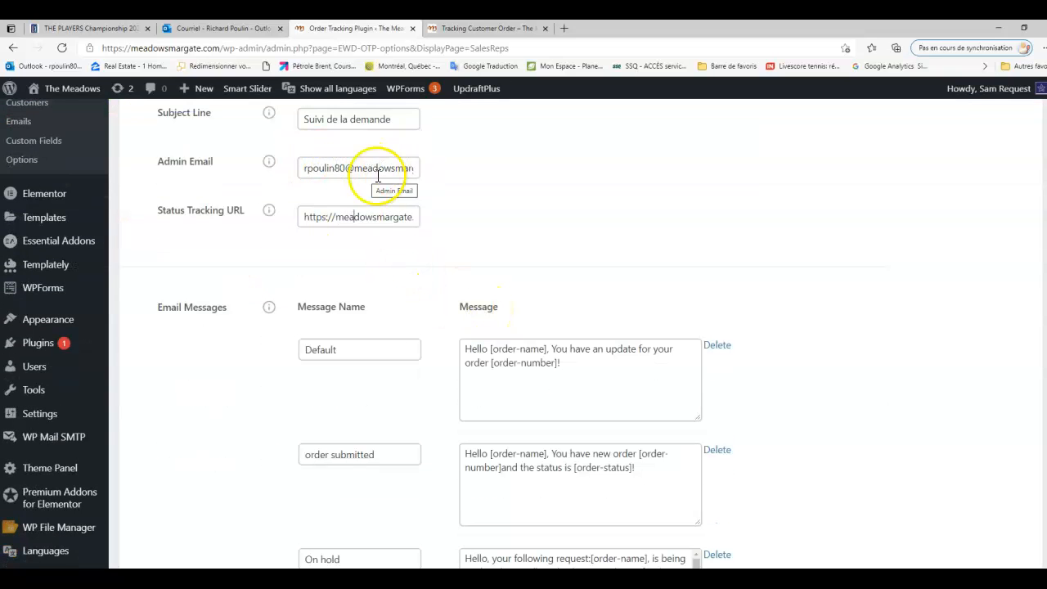
- Examine the Default, order submitted, On hold and Cancelled email message templates and their placeholders
scroll(518, 258, down, 3)
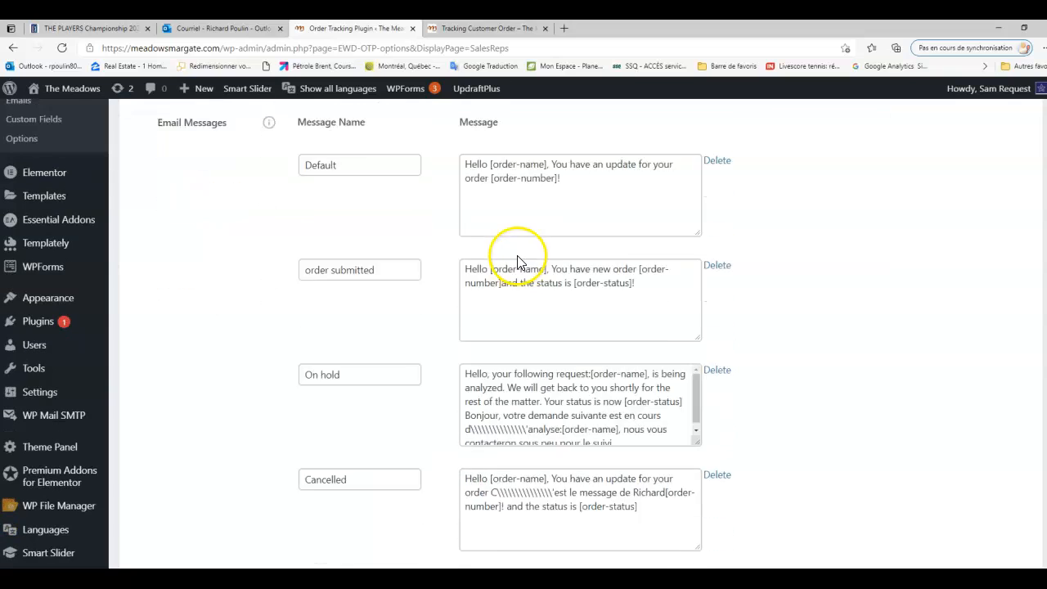
scroll(351, 299, up, 3)
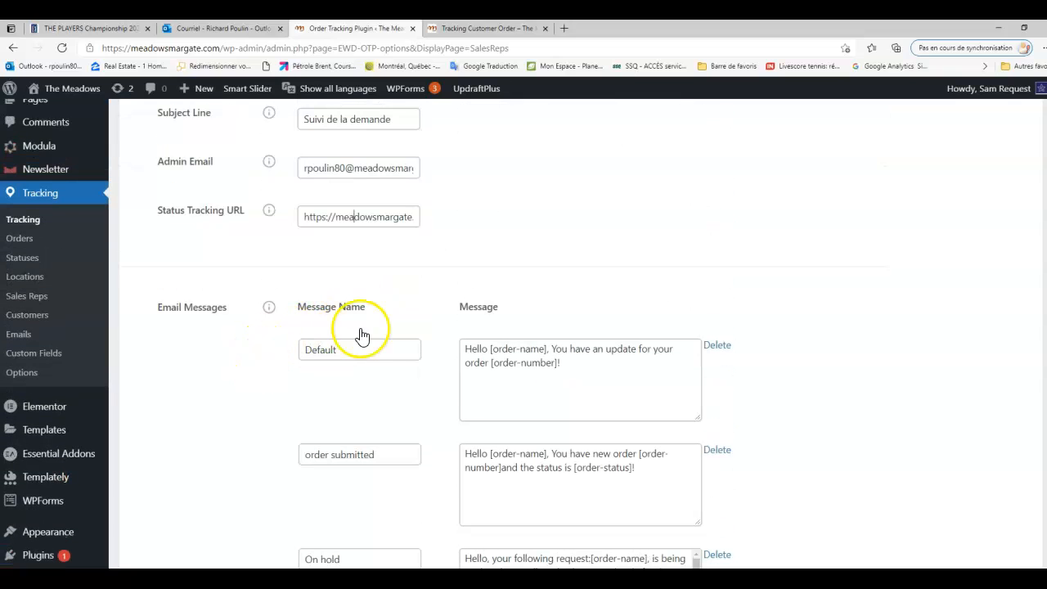
scroll(362, 333, down, 1)
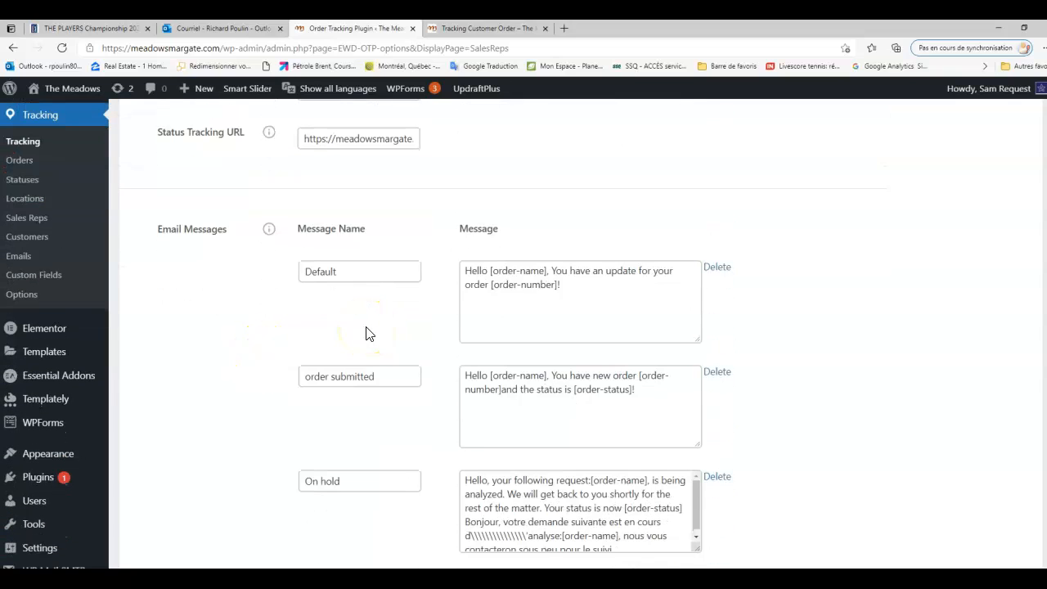
scroll(366, 331, down, 3)
scroll(367, 331, up, 2)
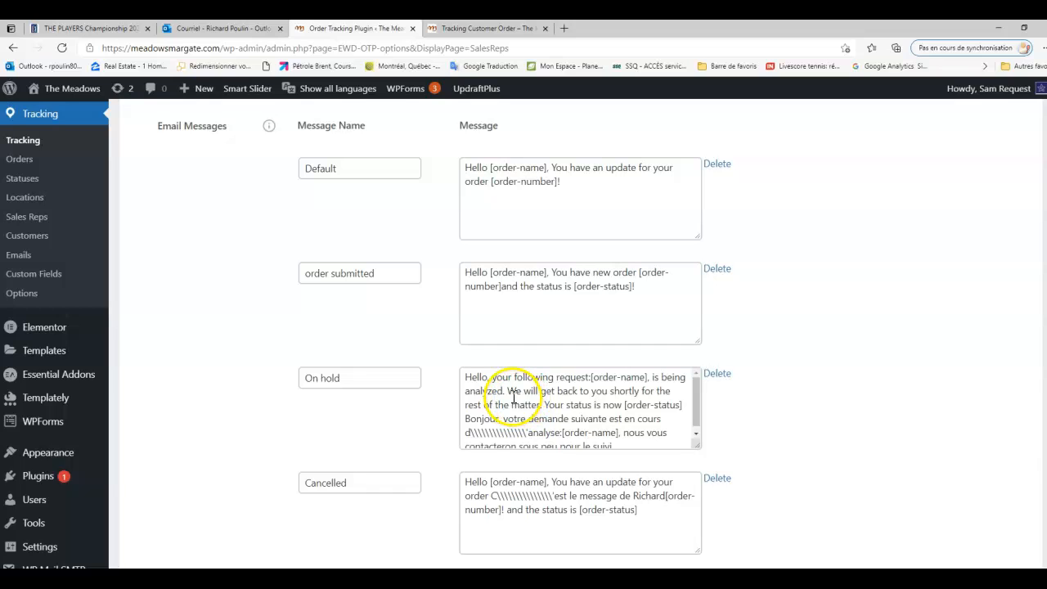
scroll(632, 403, down, 1)
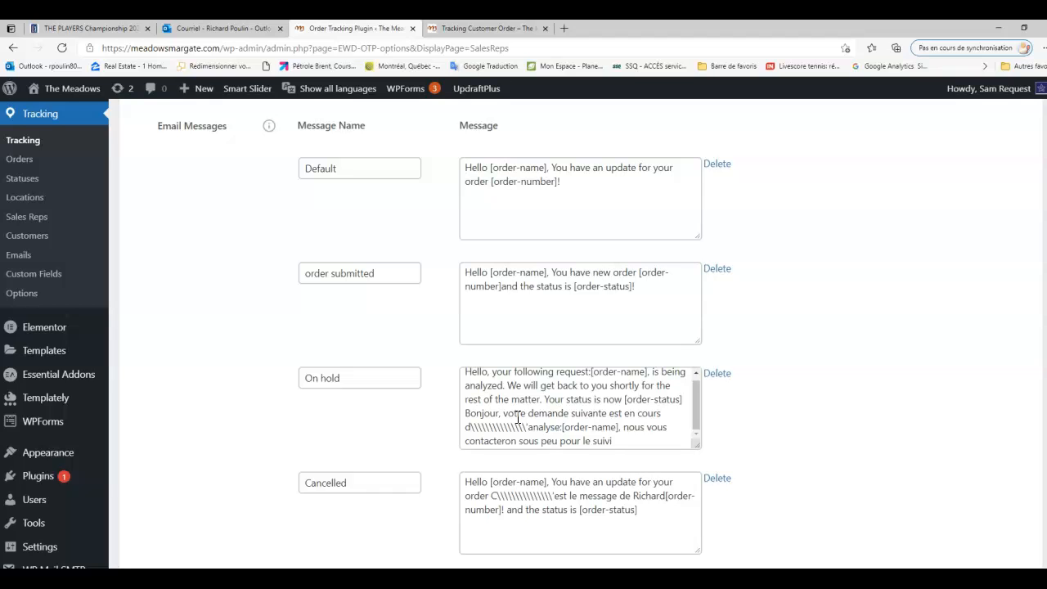
scroll(517, 418, down, 3)
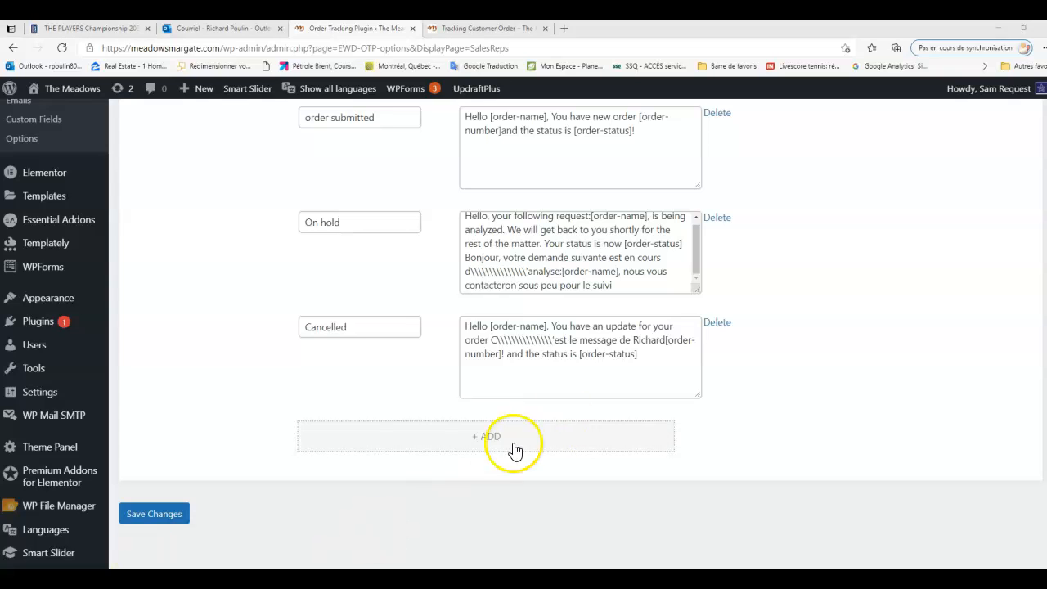
scroll(567, 415, up, 3)
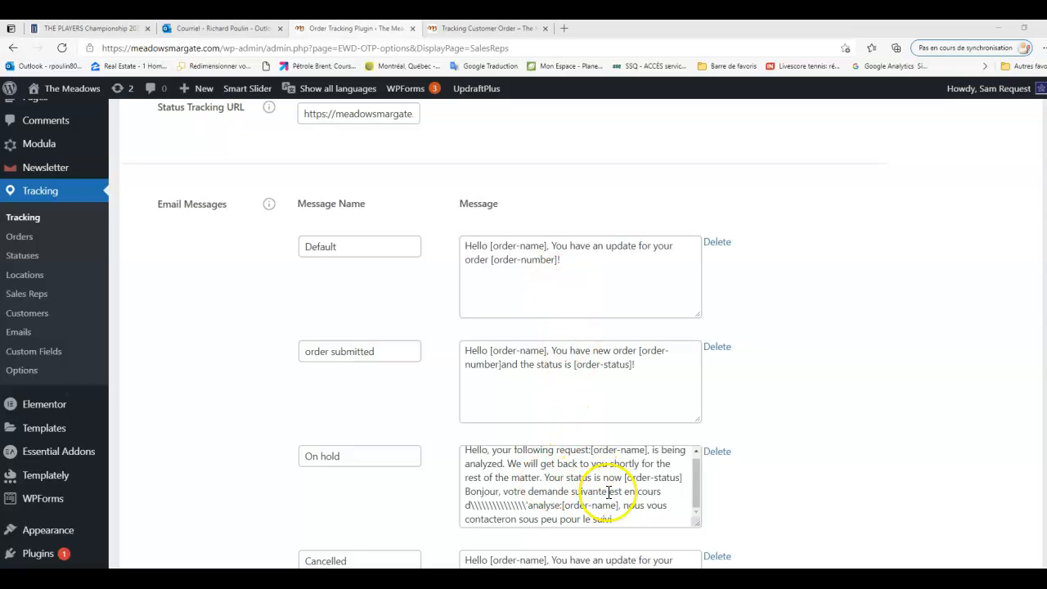
scroll(540, 491, up, 1)
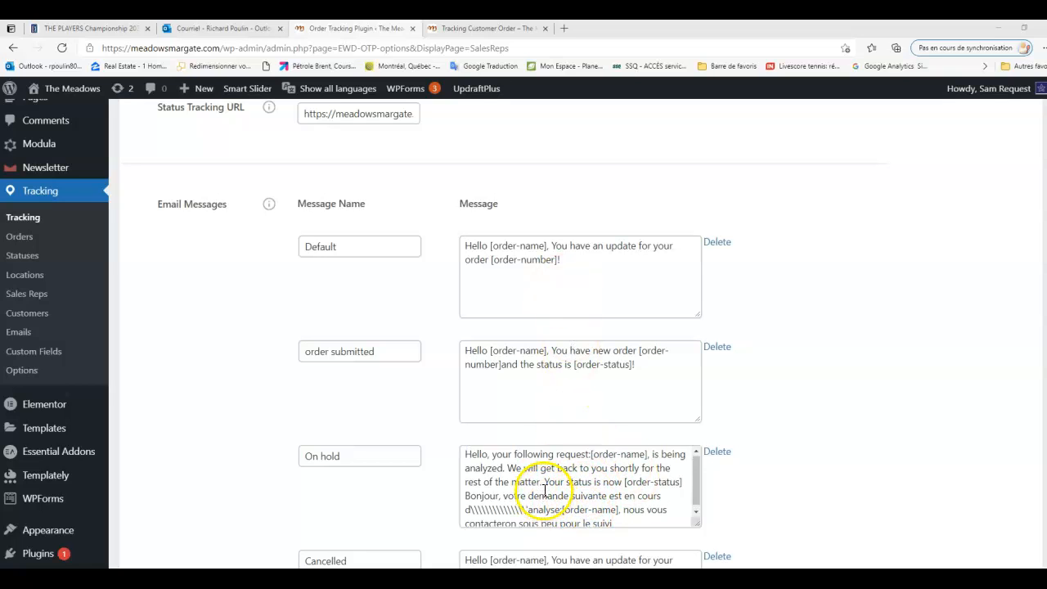
scroll(545, 491, up, 5)
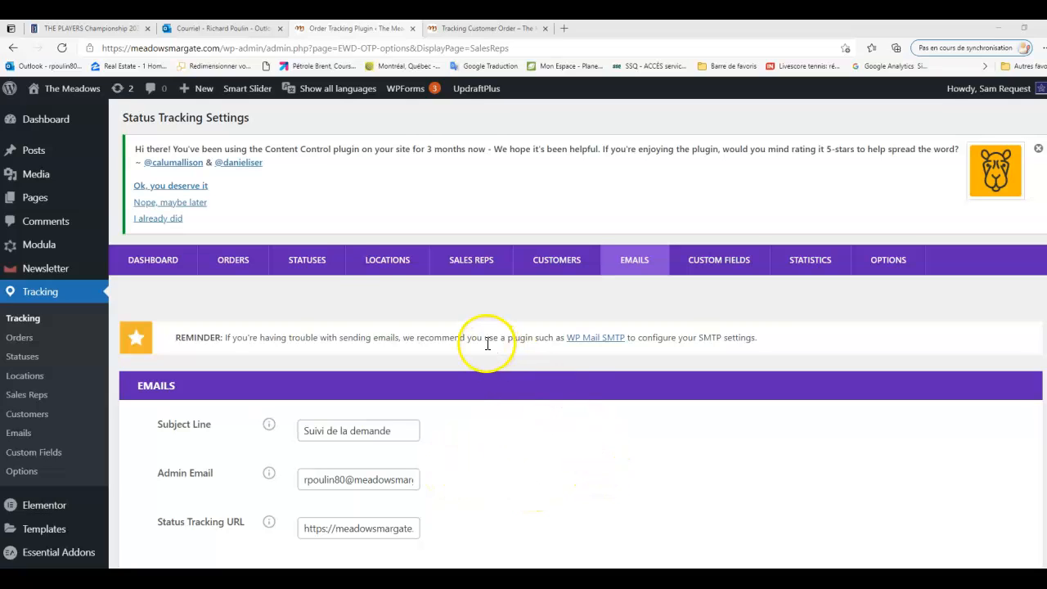
- Review the plugin's order statuses and the email template choices available for the Processing status
click(341, 266)
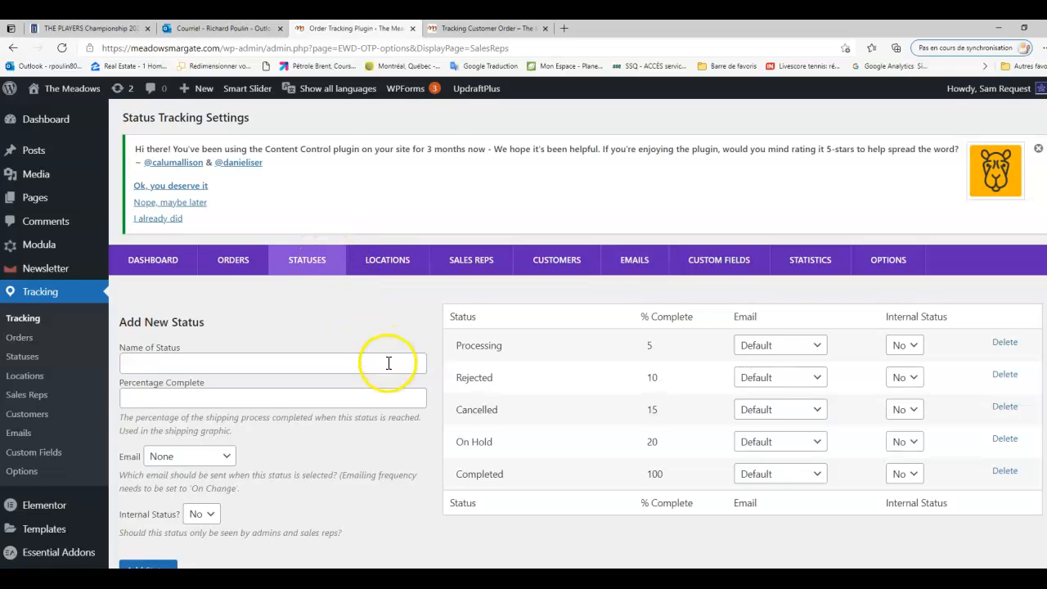
scroll(387, 364, down, 1)
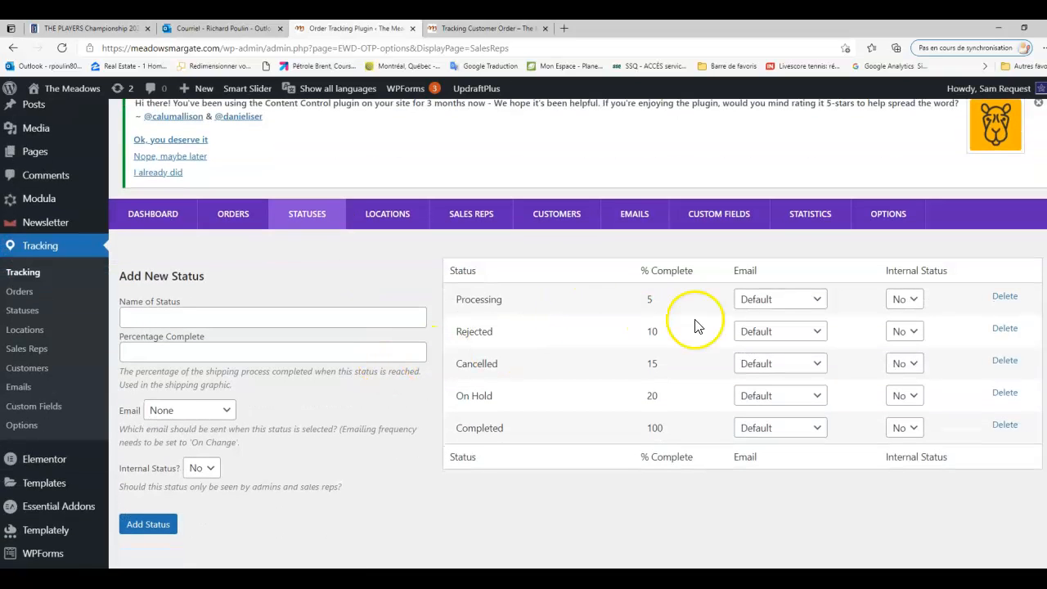
click(818, 301)
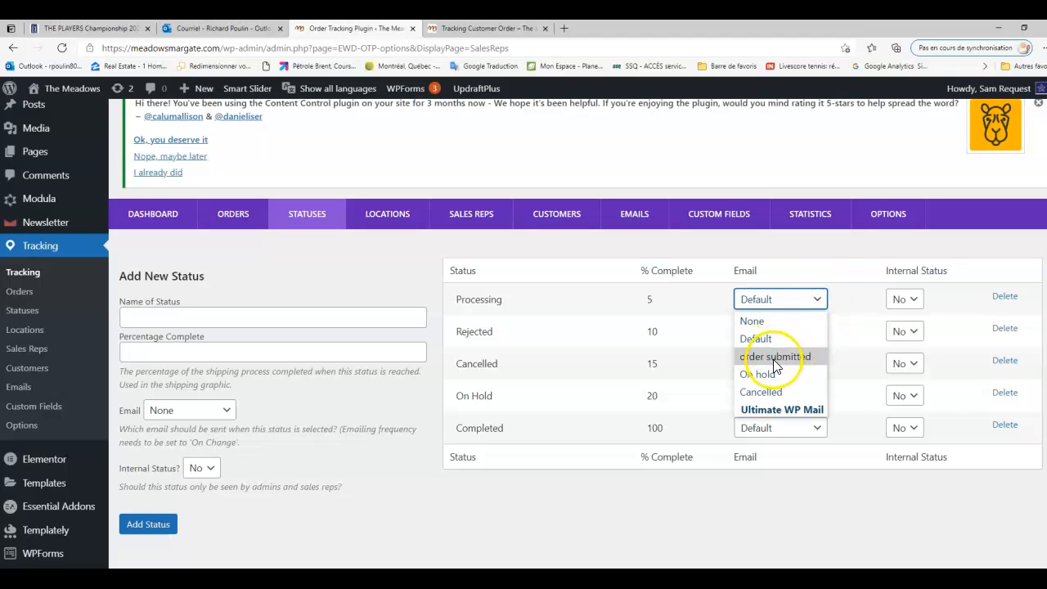
- Recheck the Default, order submitted, On hold and Cancelled message templates in the plugin's email settings
scroll(569, 236, up, 1)
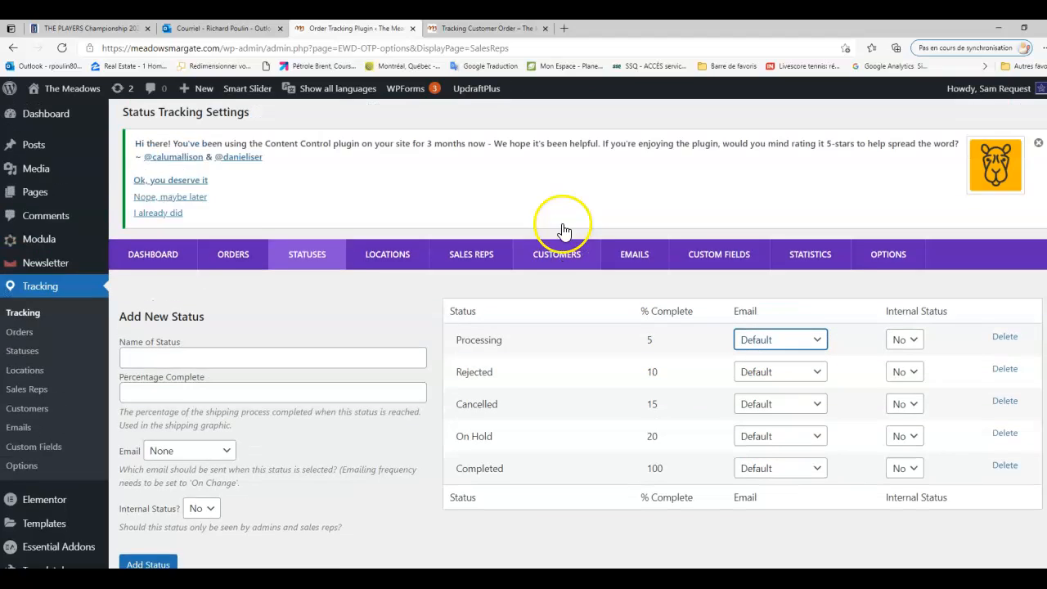
click(632, 252)
scroll(572, 402, down, 4)
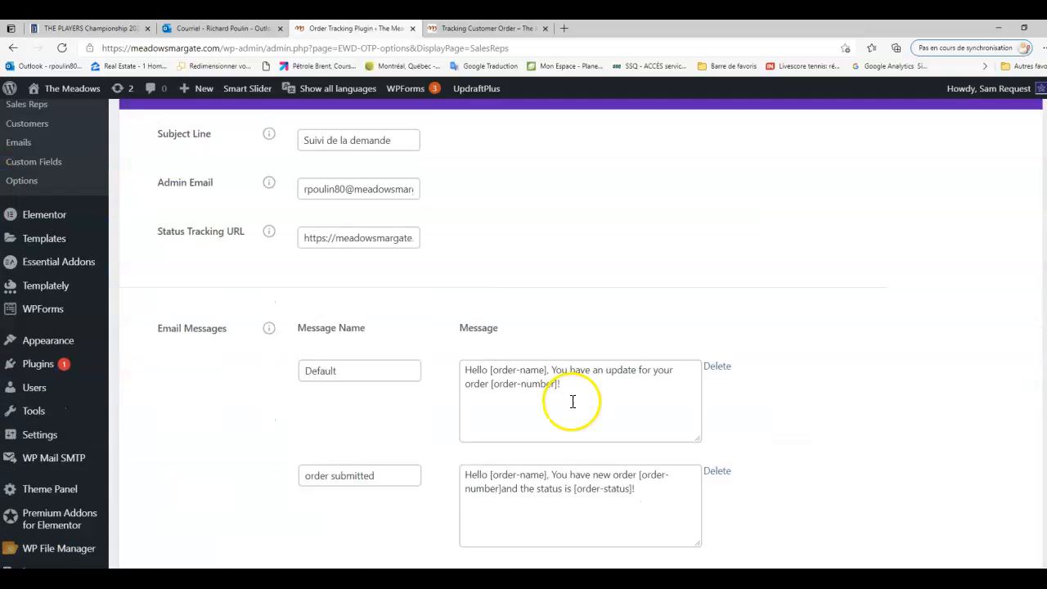
scroll(572, 402, down, 3)
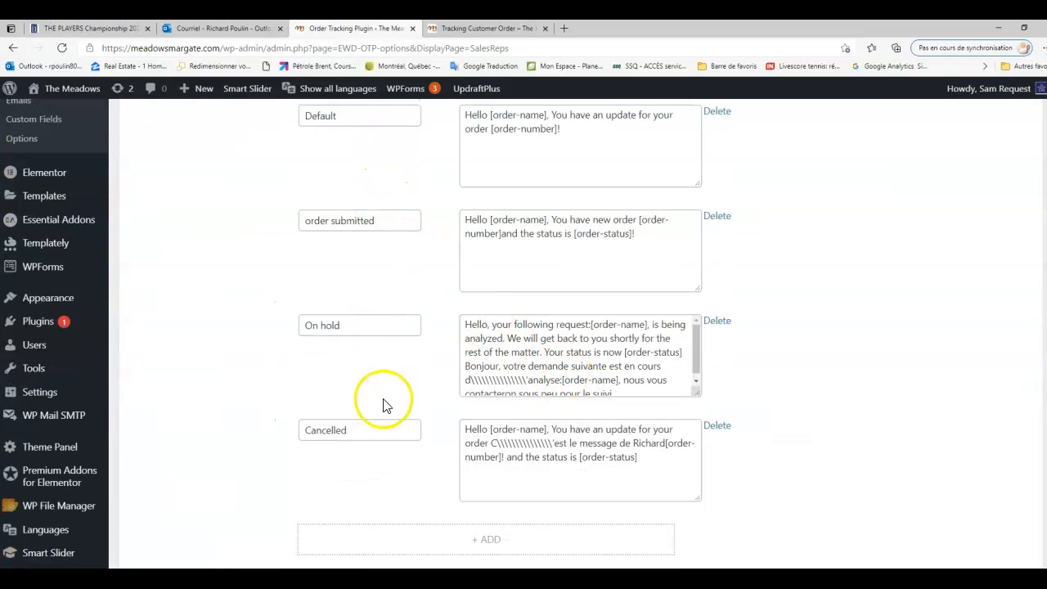
scroll(390, 381, up, 7)
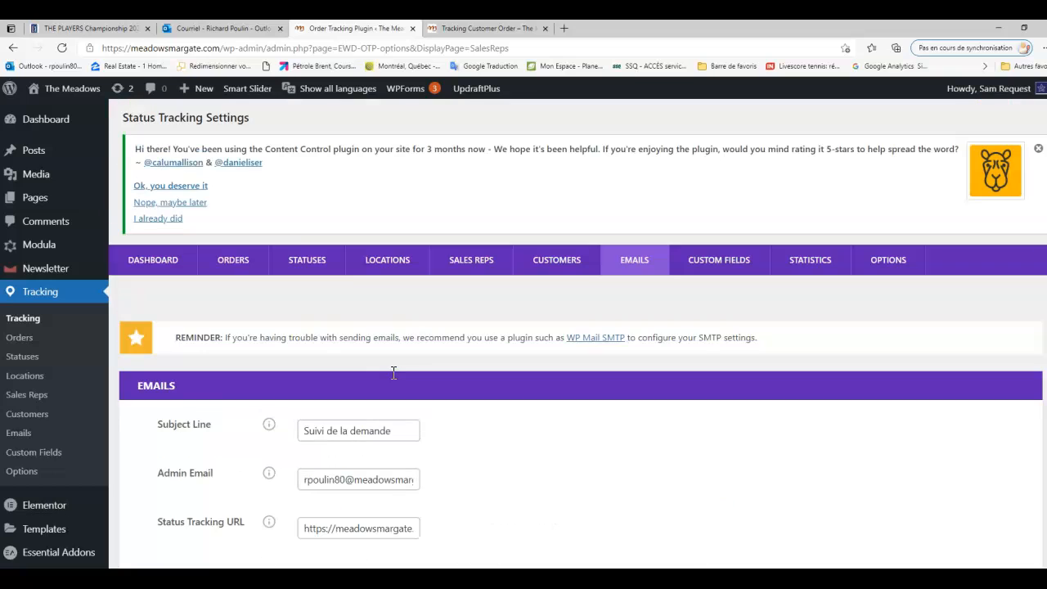
- Assign the On hold email template to the Processing status
click(318, 268)
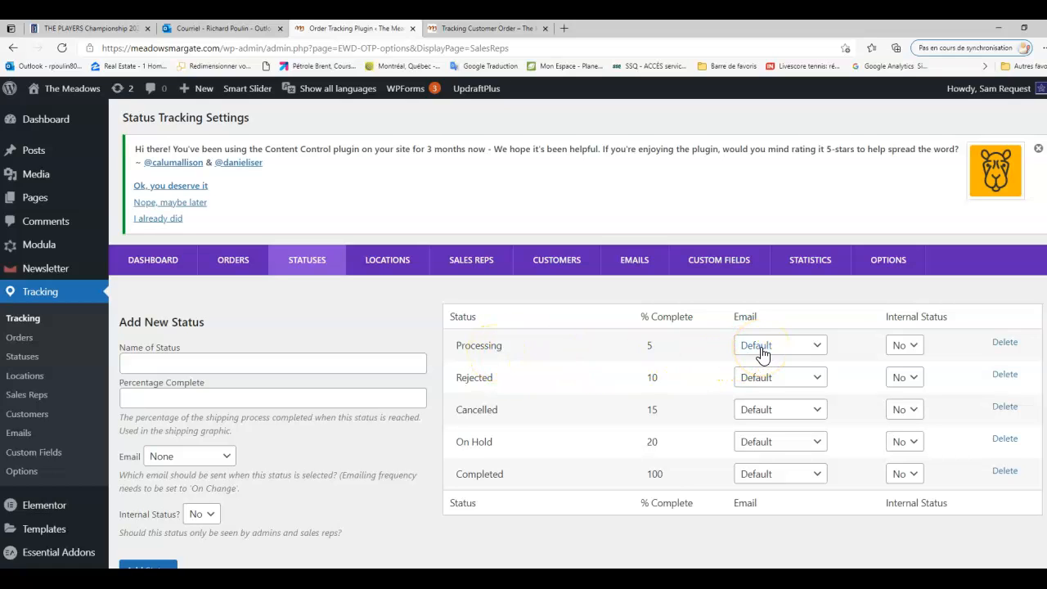
click(815, 350)
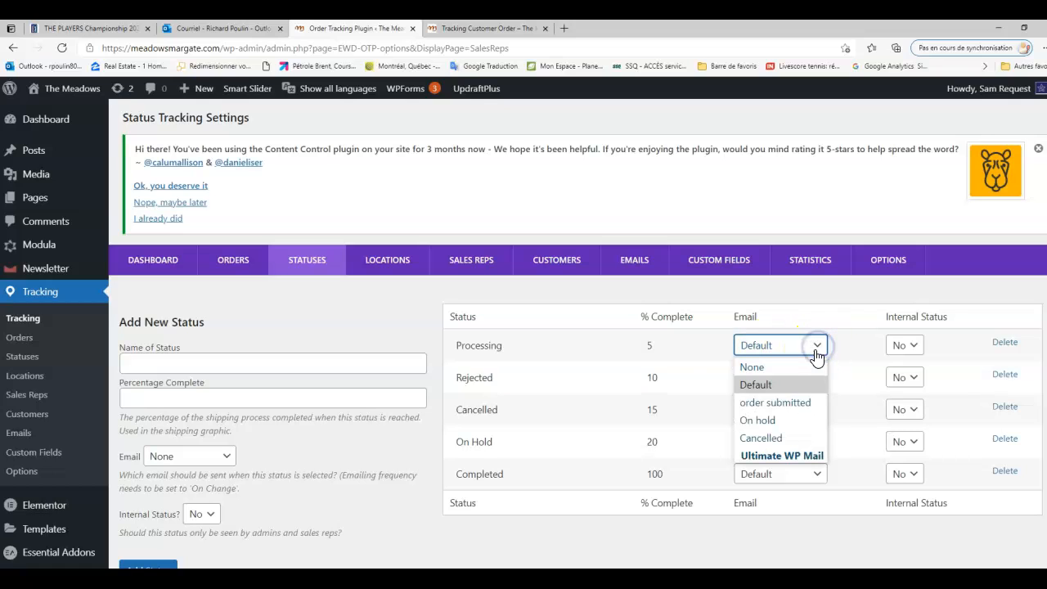
key(Down)
key(Down)
click(784, 419)
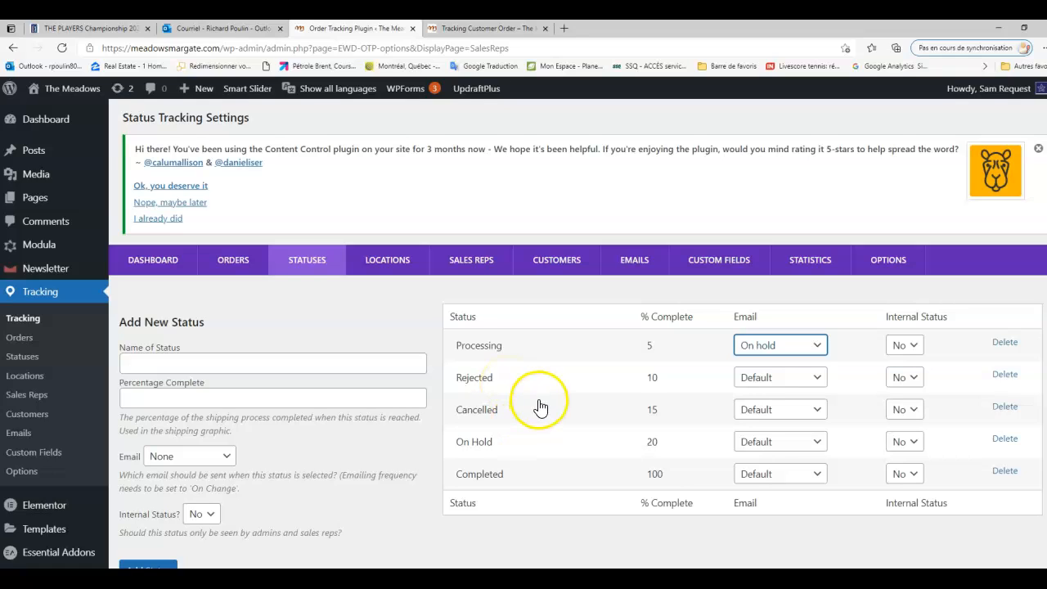
- Look through the orders list and open the test4 order for editing
click(246, 272)
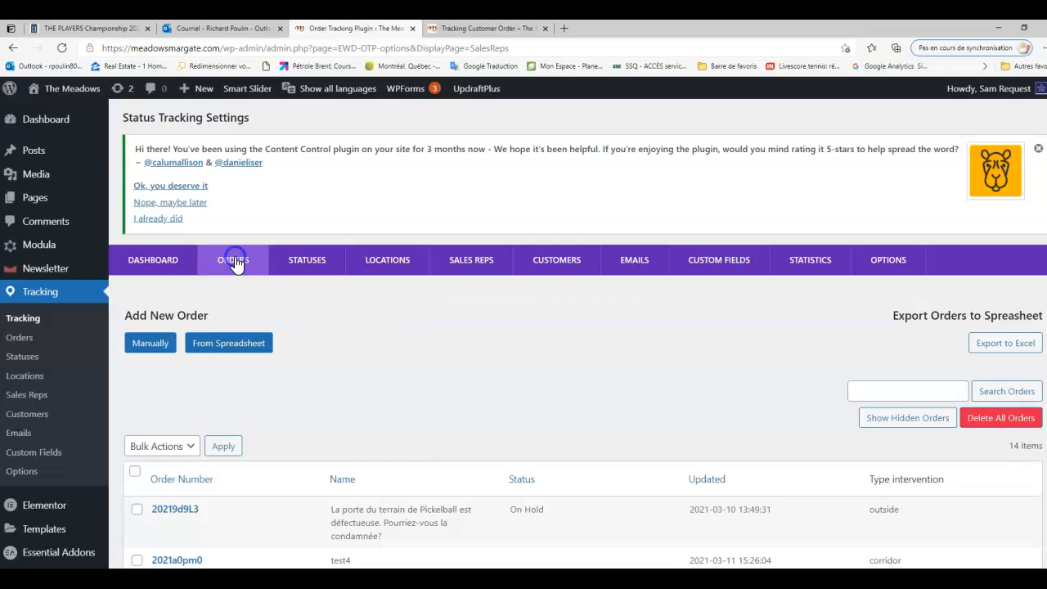
scroll(520, 324, down, 2)
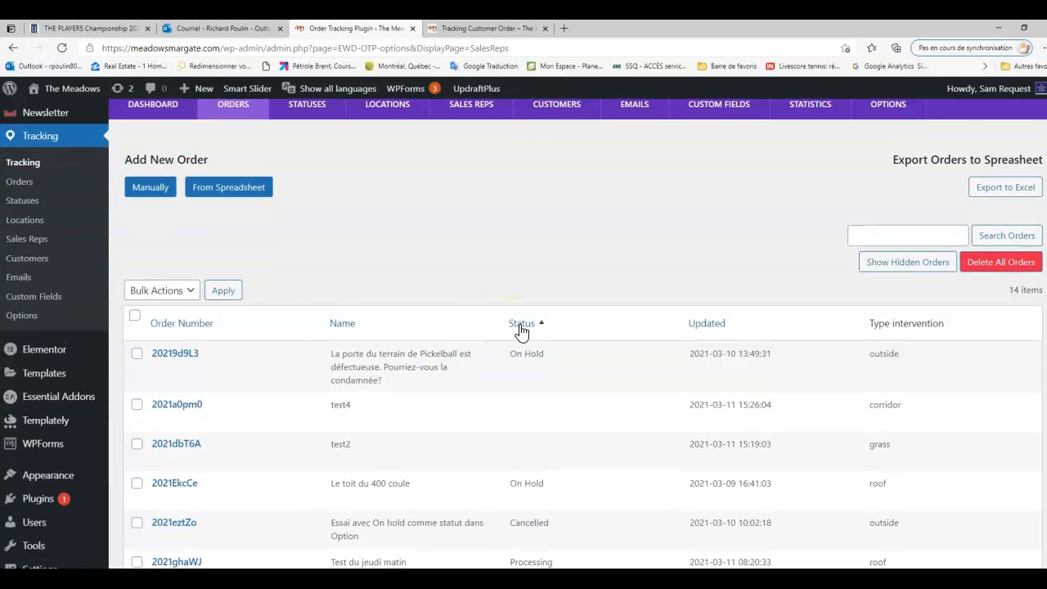
scroll(523, 332, down, 2)
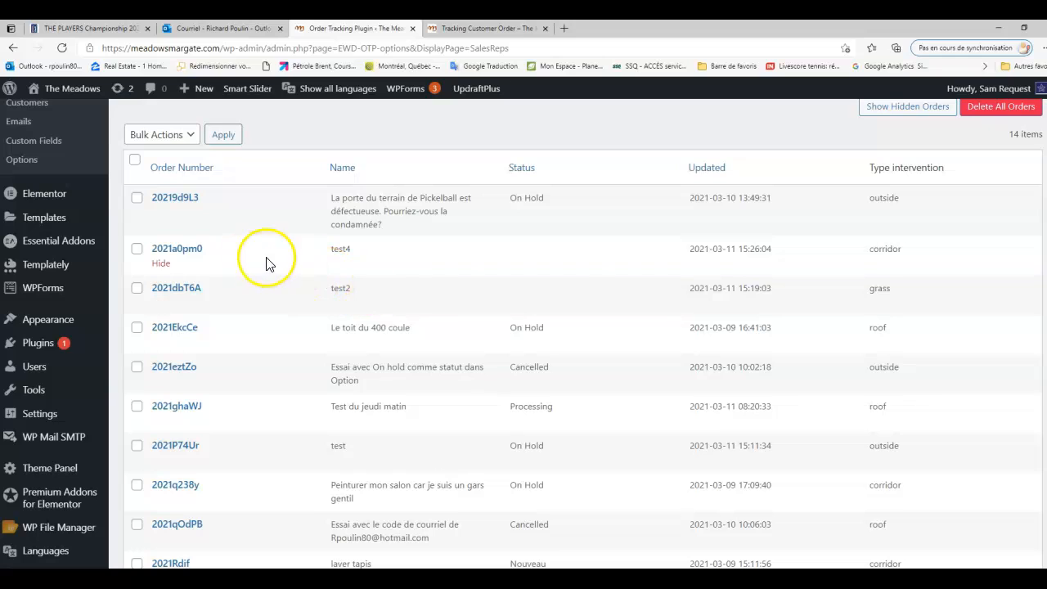
click(499, 276)
click(489, 286)
click(165, 253)
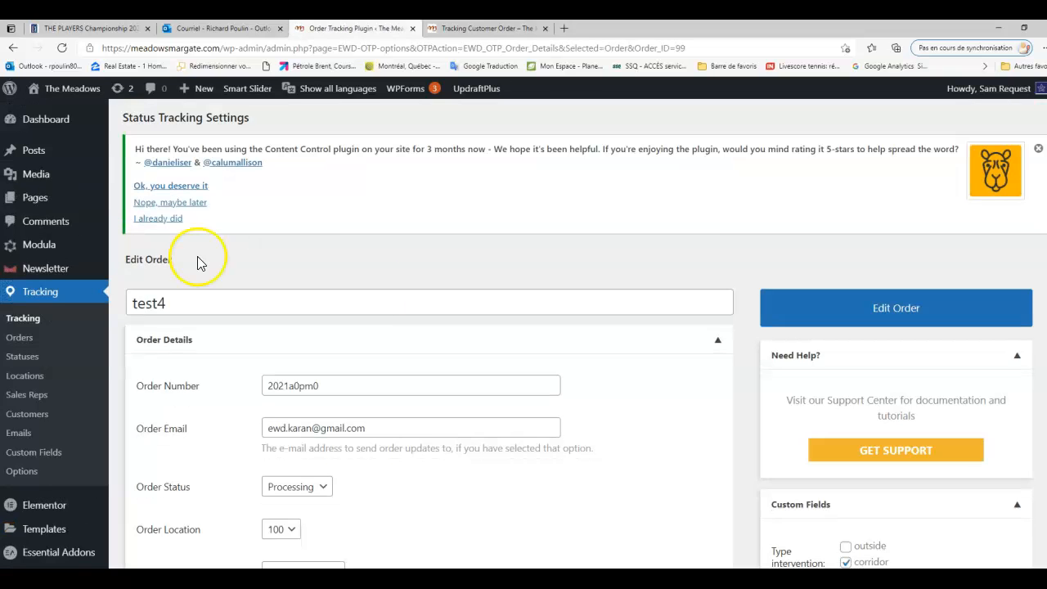
- Select On Hold as the order status of the test4 order without saving the order
scroll(464, 352, down, 3)
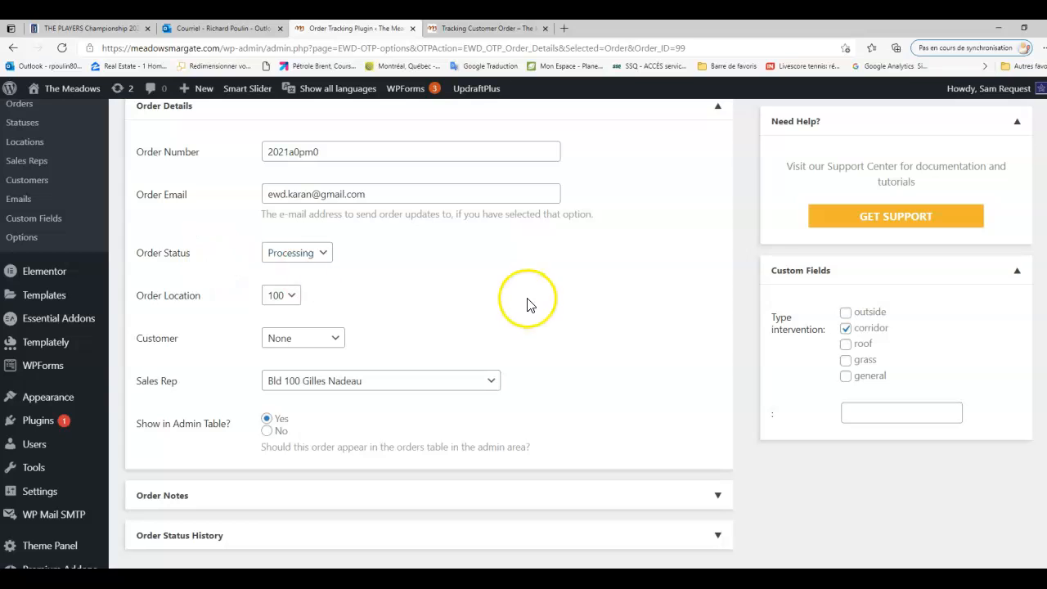
click(324, 255)
click(296, 336)
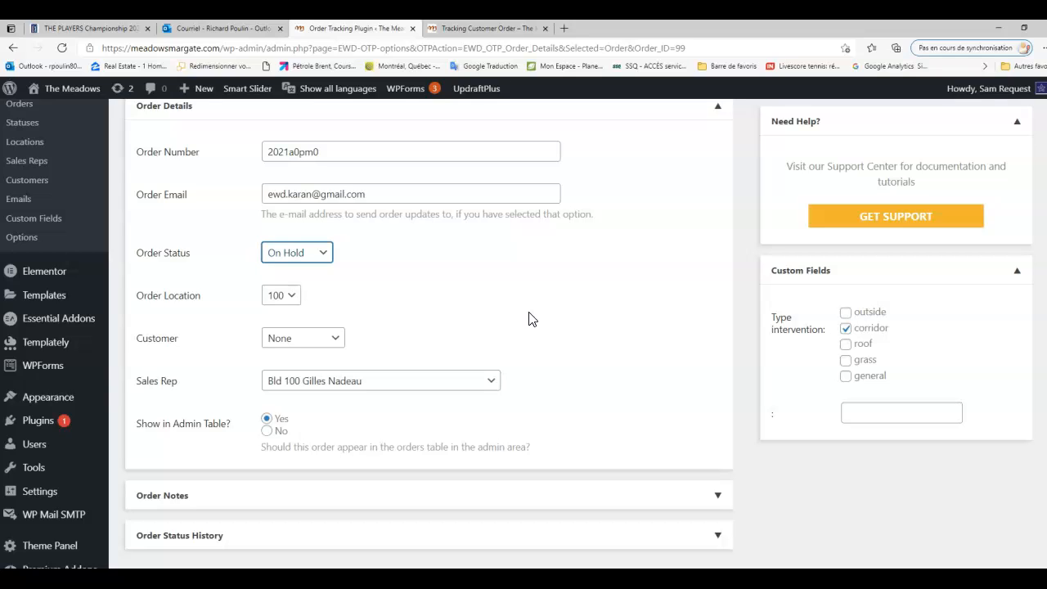
click(510, 321)
click(324, 257)
click(451, 309)
scroll(453, 311, up, 3)
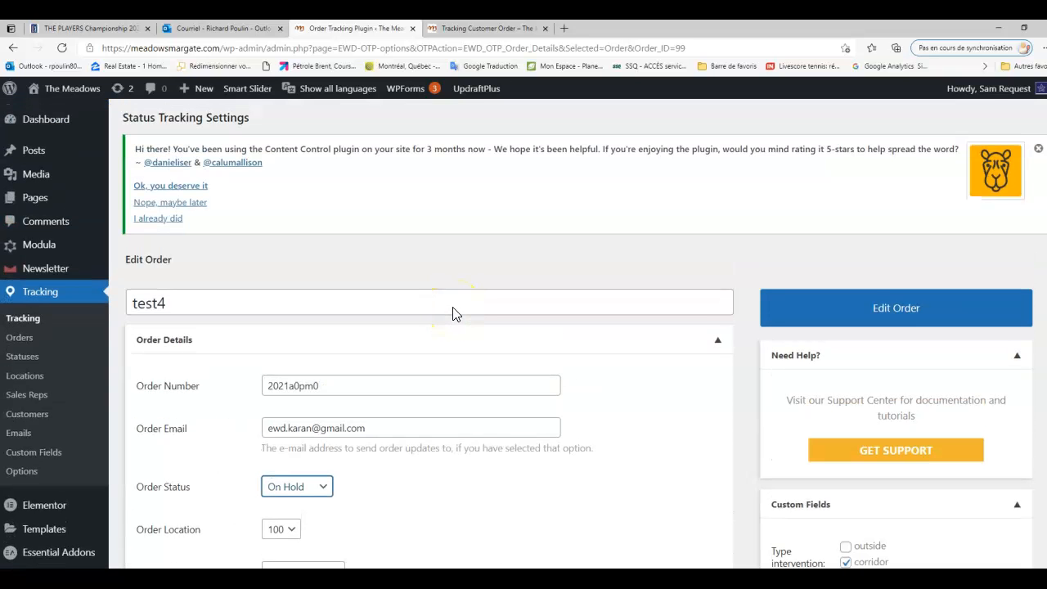
- Return to the tracking plugin's dashboard and review the recent order summary
click(40, 297)
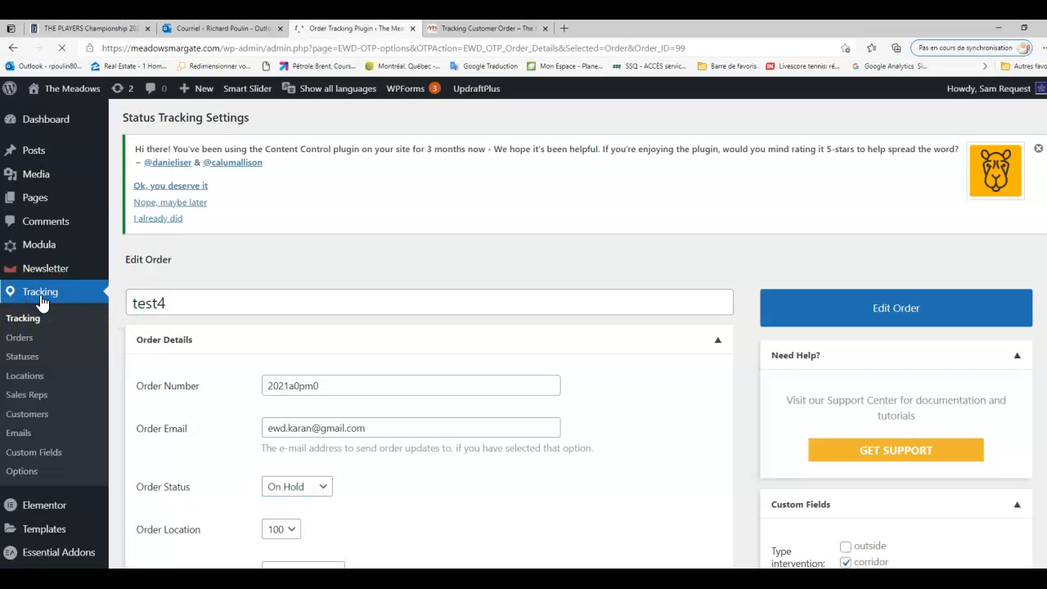
click(44, 317)
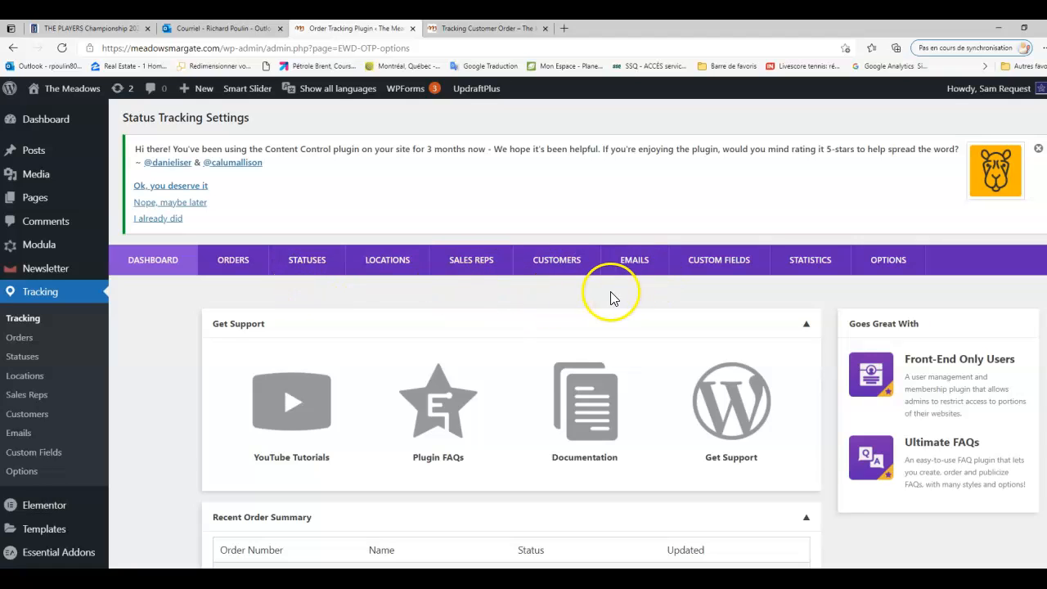
scroll(605, 294, down, 2)
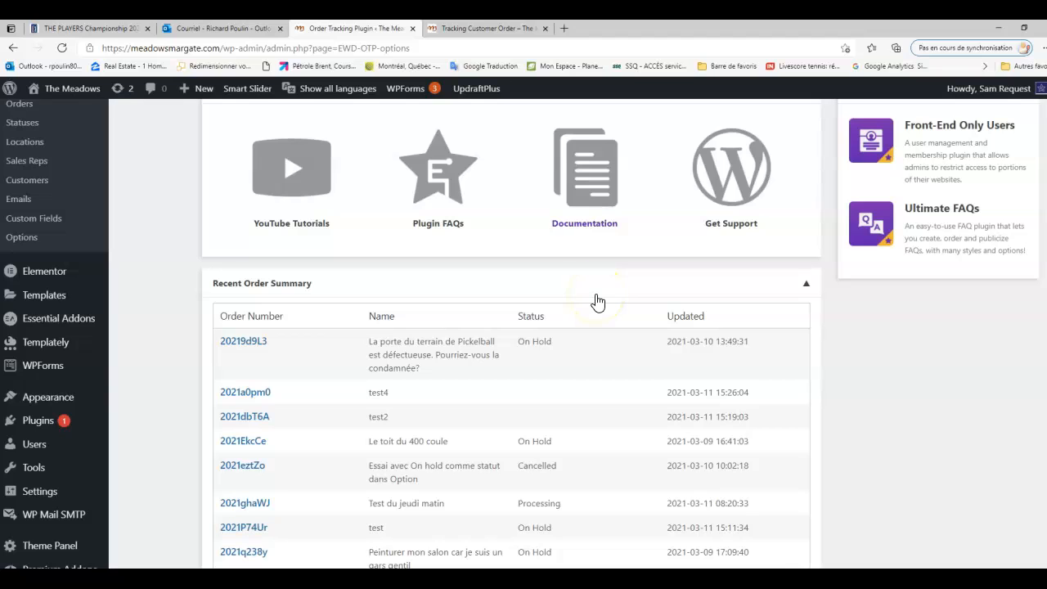
- Leave the test4 order and open the Type intervention field from the plugin's custom fields
mouse_move(49, 556)
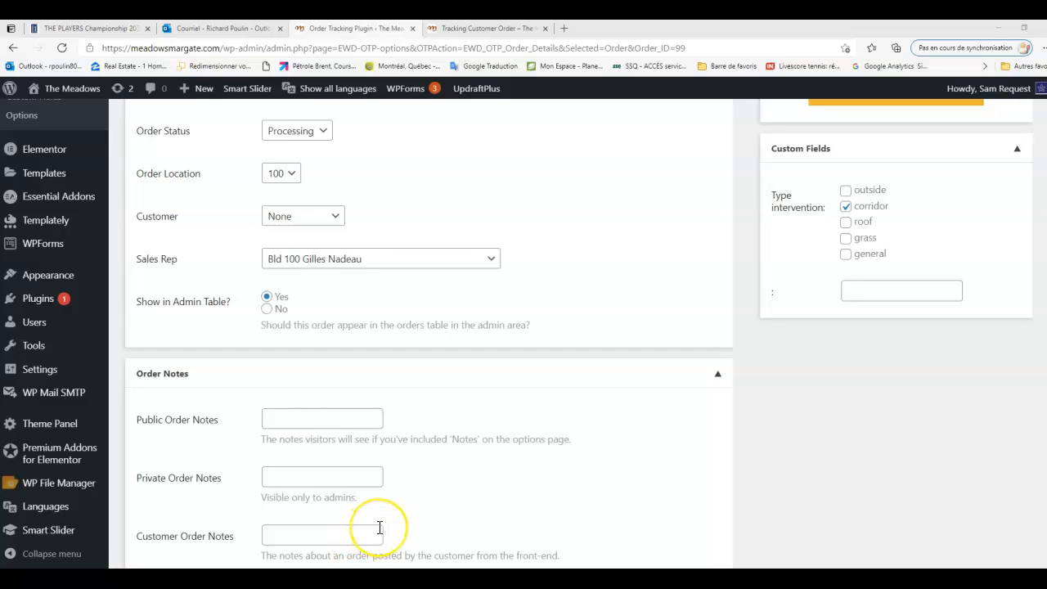
scroll(598, 397, up, 5)
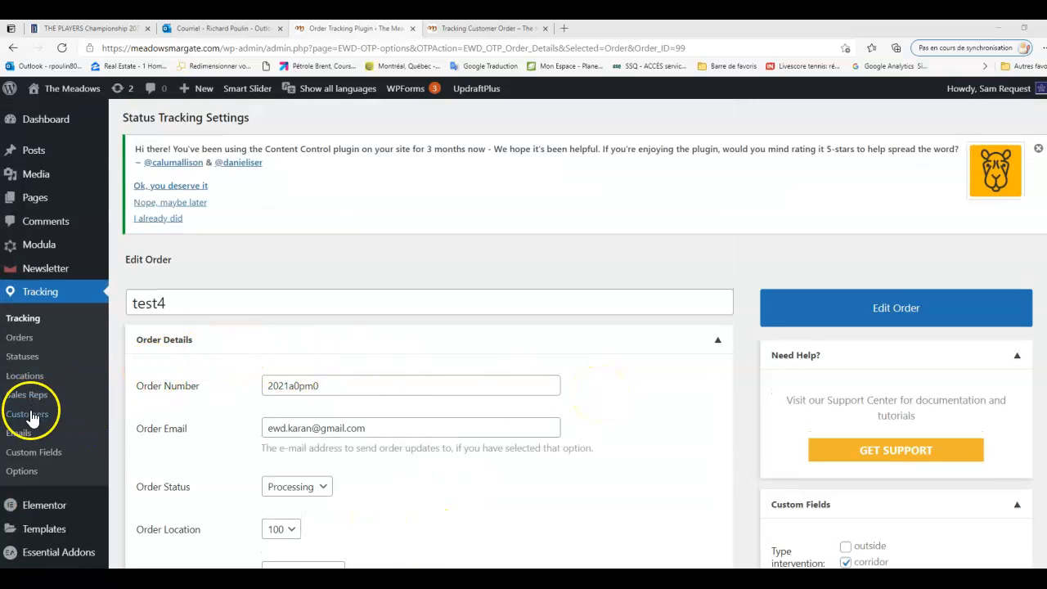
click(26, 461)
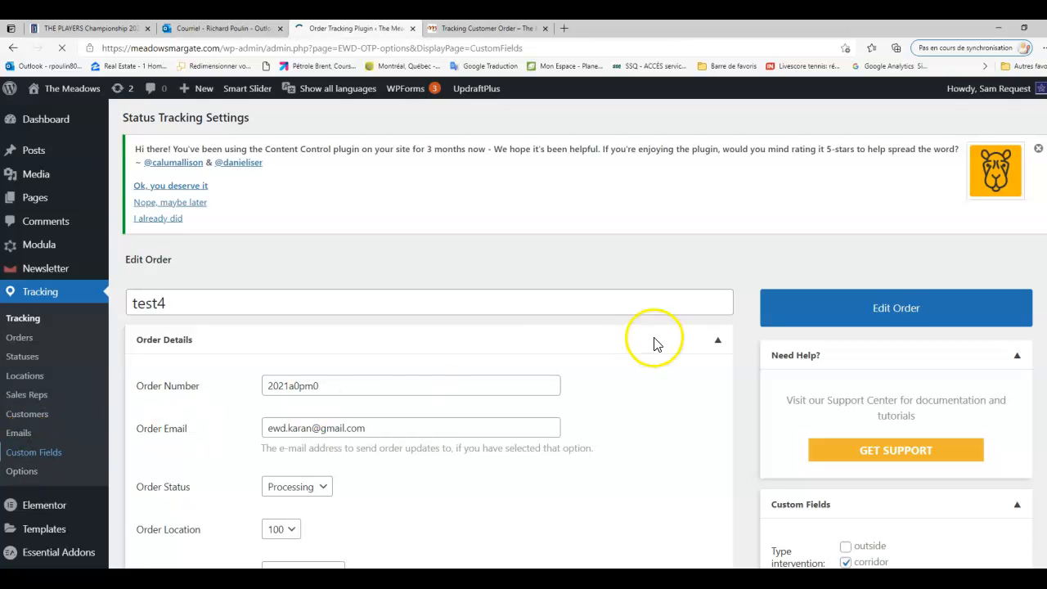
scroll(678, 367, down, 1)
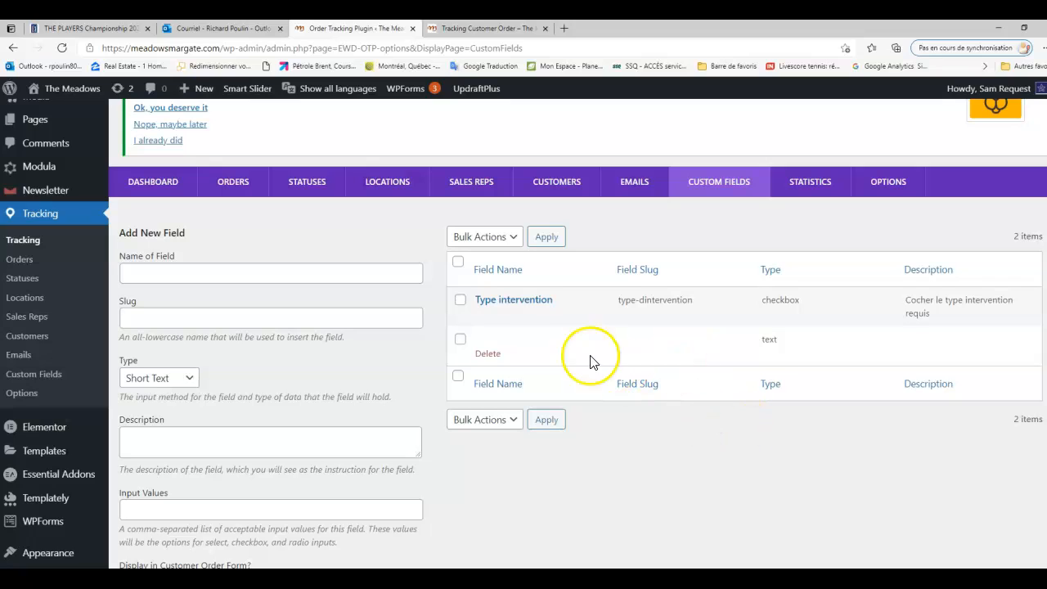
click(526, 302)
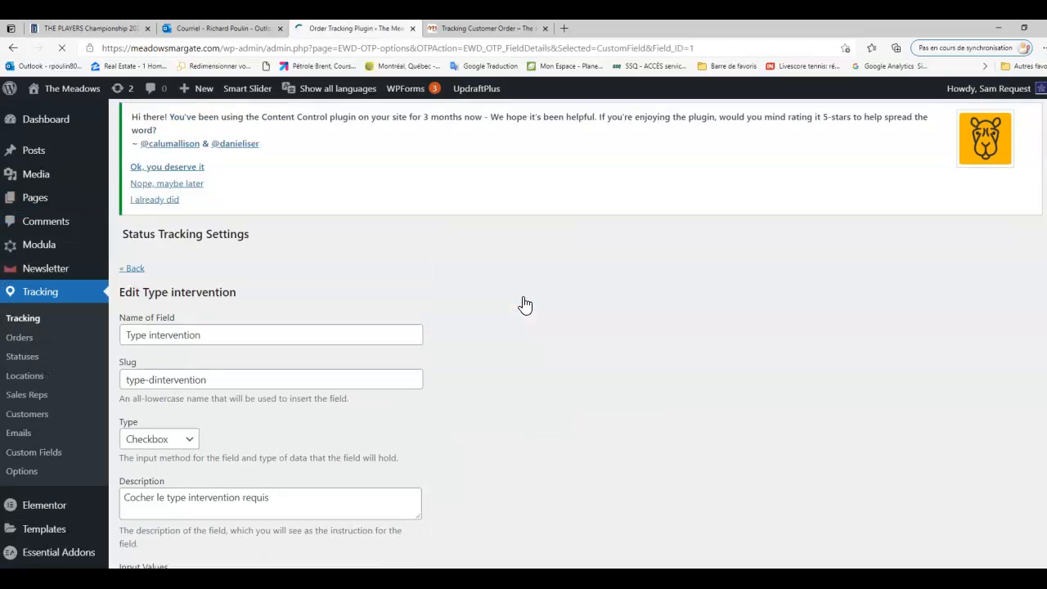
- Review the Type intervention field's settings and its available input types, keeping Checkbox selected
scroll(525, 304, down, 2)
click(540, 330)
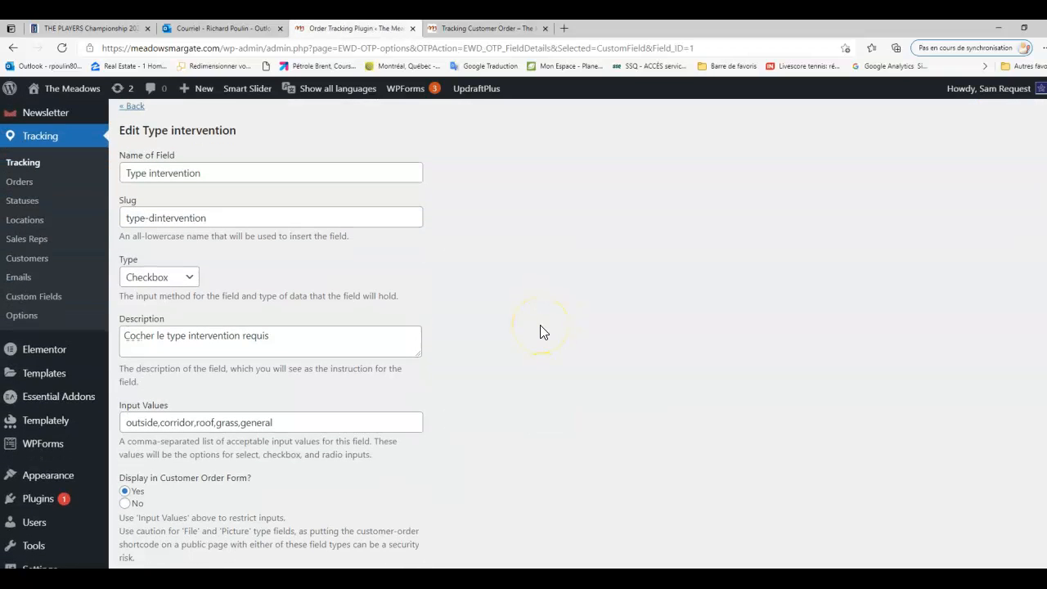
scroll(694, 199, up, 1)
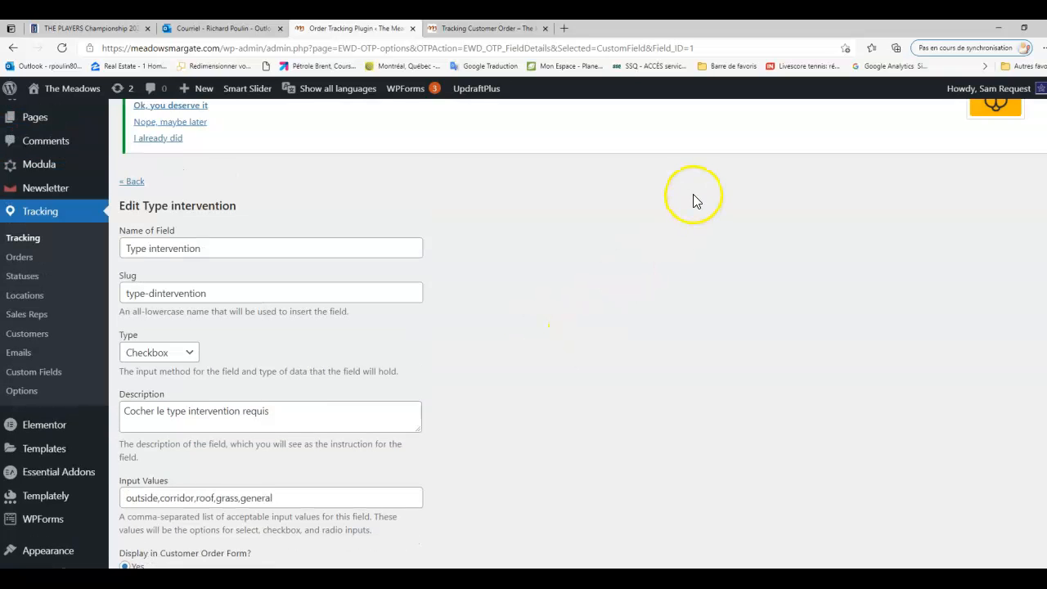
scroll(441, 380, down, 2)
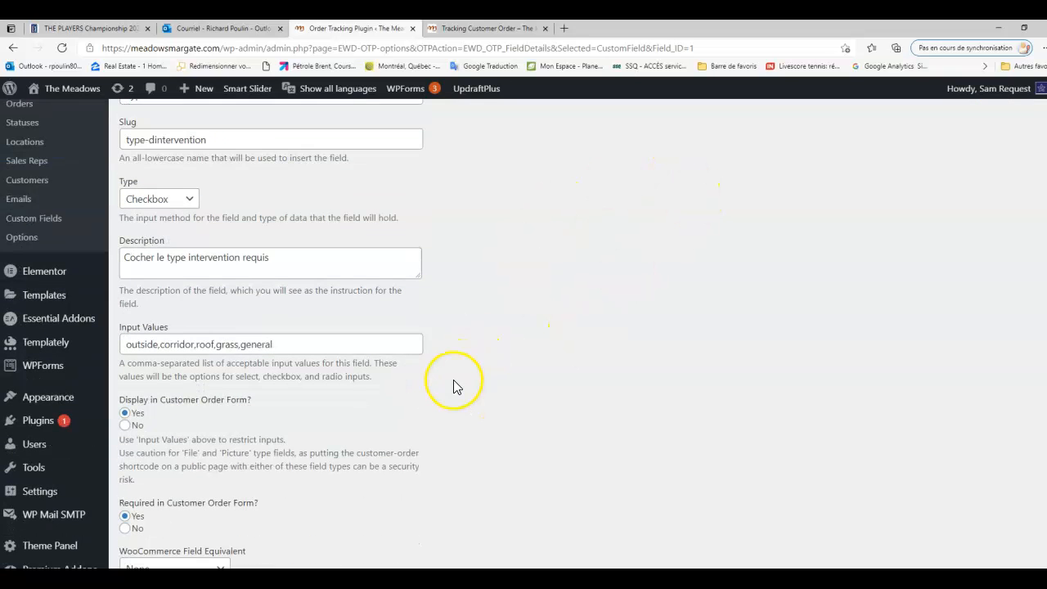
click(189, 202)
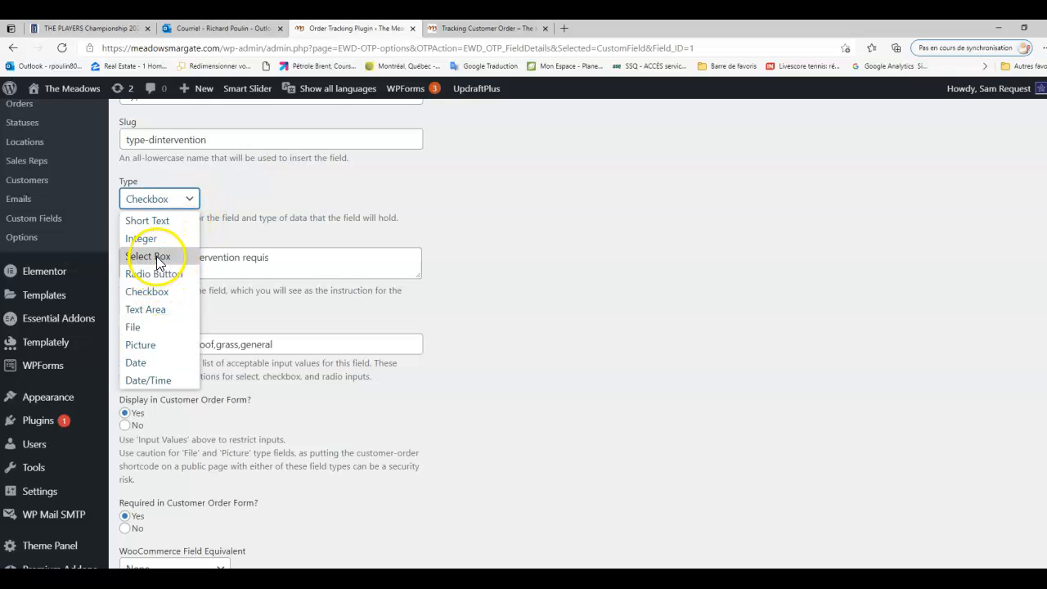
click(190, 202)
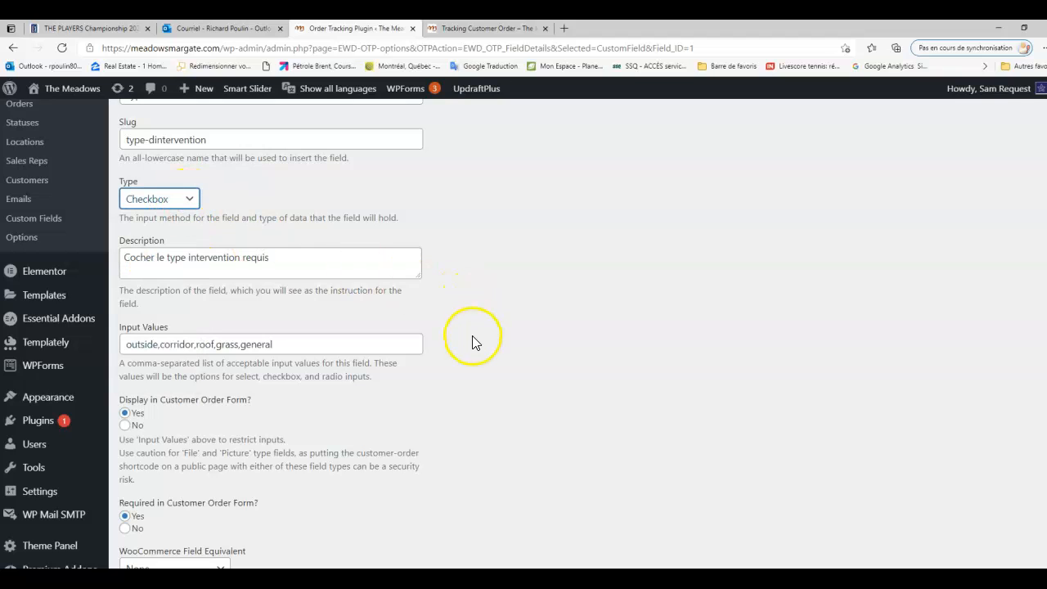
- Examine the Type intervention field's input values and customer order form settings, and return to the custom fields list
scroll(473, 341, down, 1)
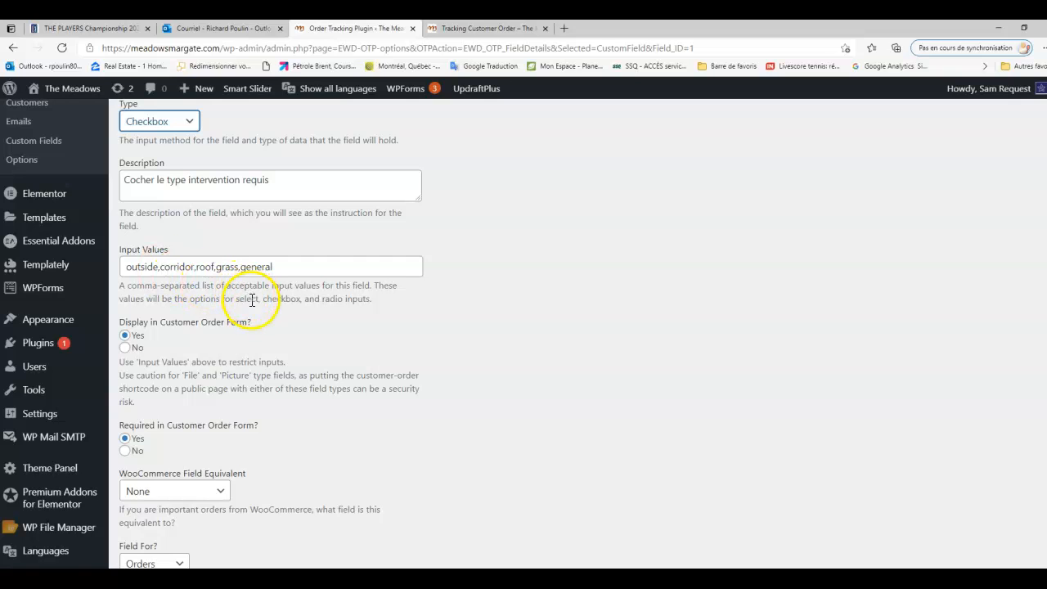
scroll(255, 325, up, 4)
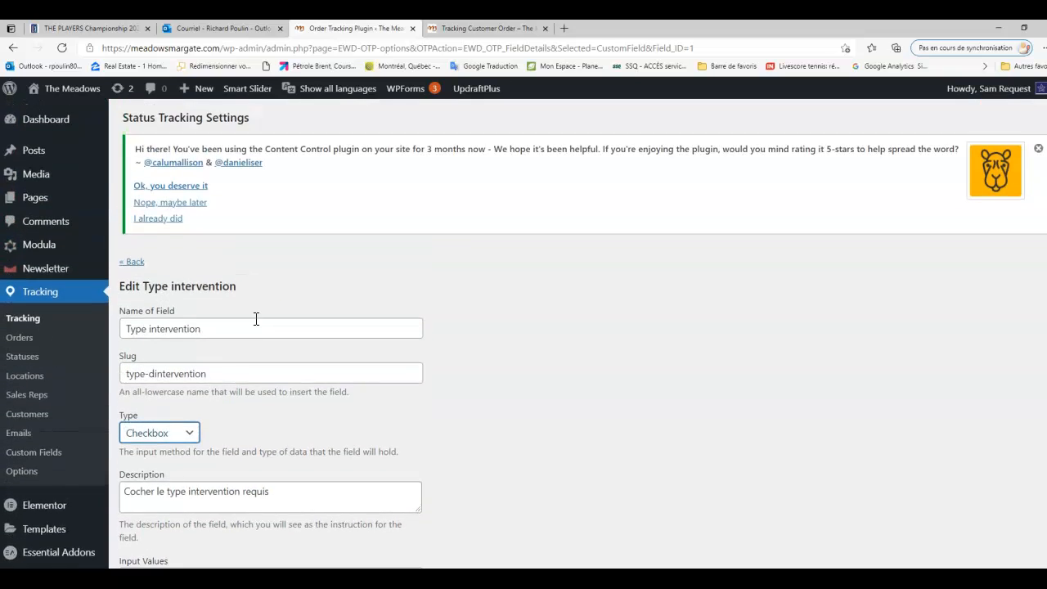
scroll(254, 325, down, 2)
scroll(250, 327, down, 1)
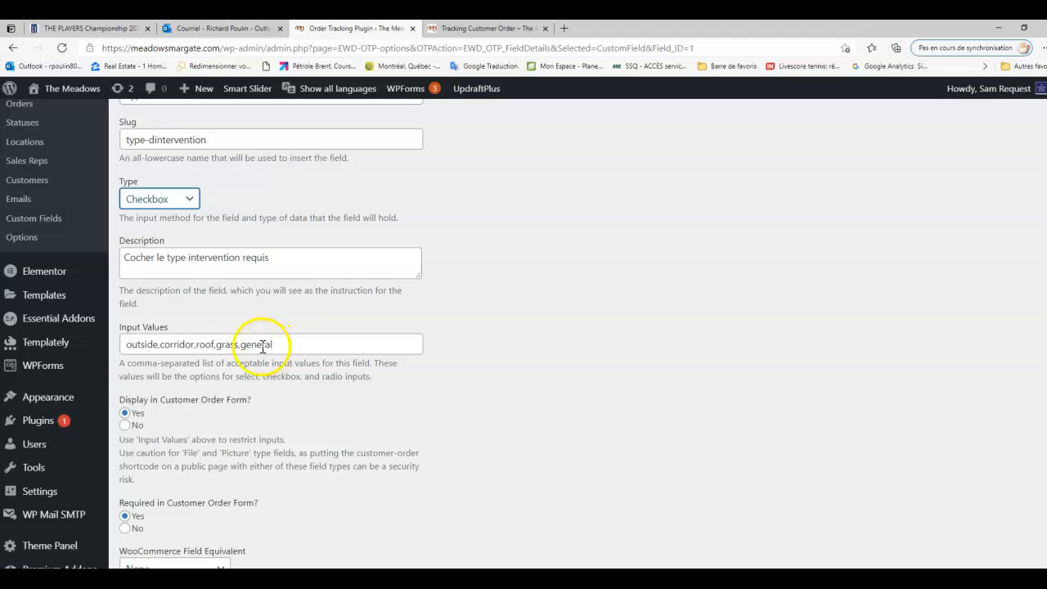
scroll(260, 345, up, 3)
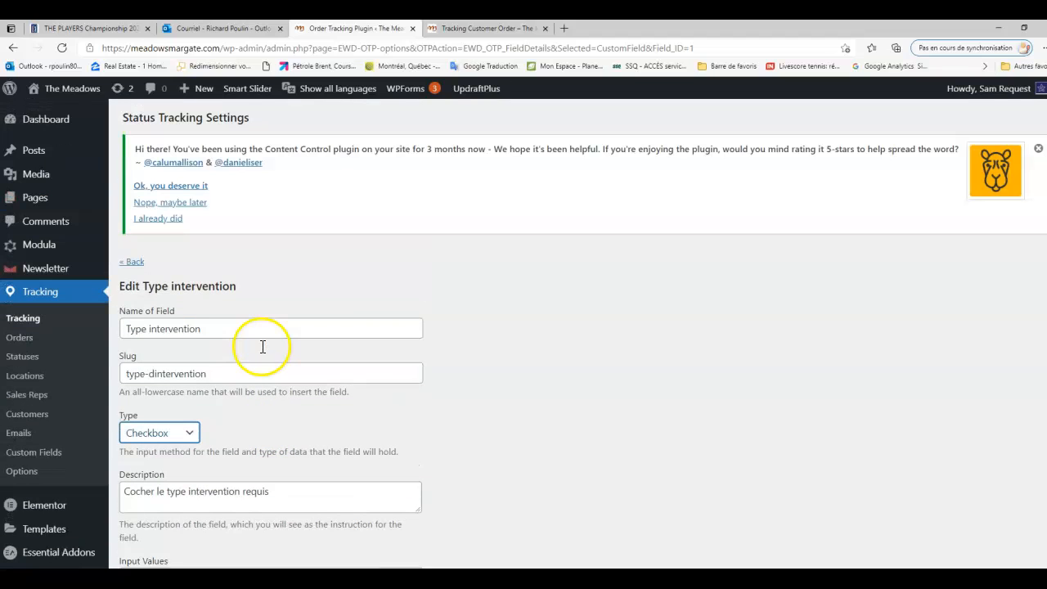
click(133, 263)
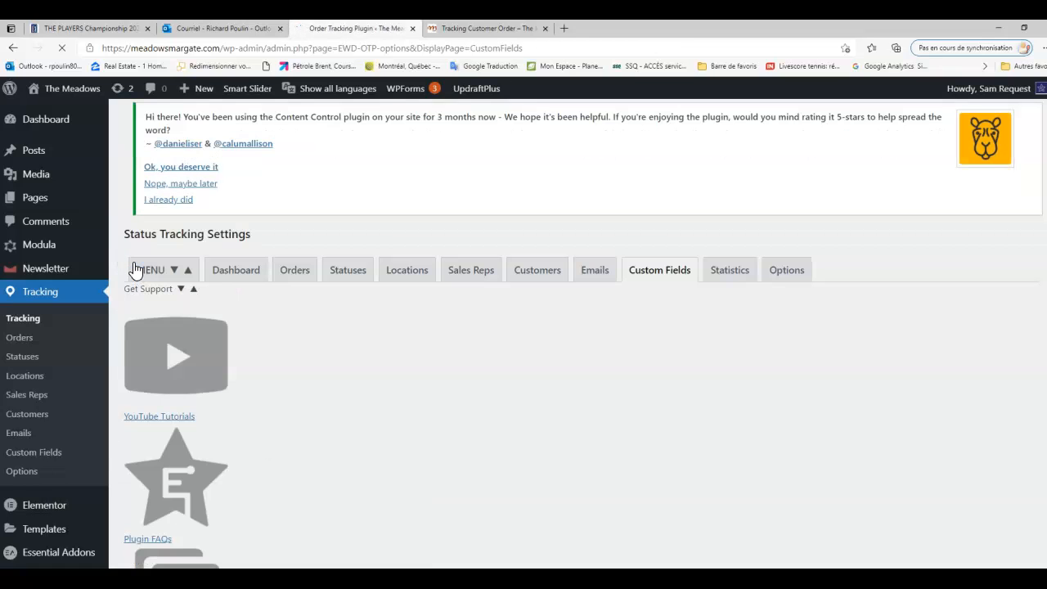
- Review the plugin's list of custom fields and the form for adding a new field
scroll(638, 333, down, 1)
mouse_move(553, 341)
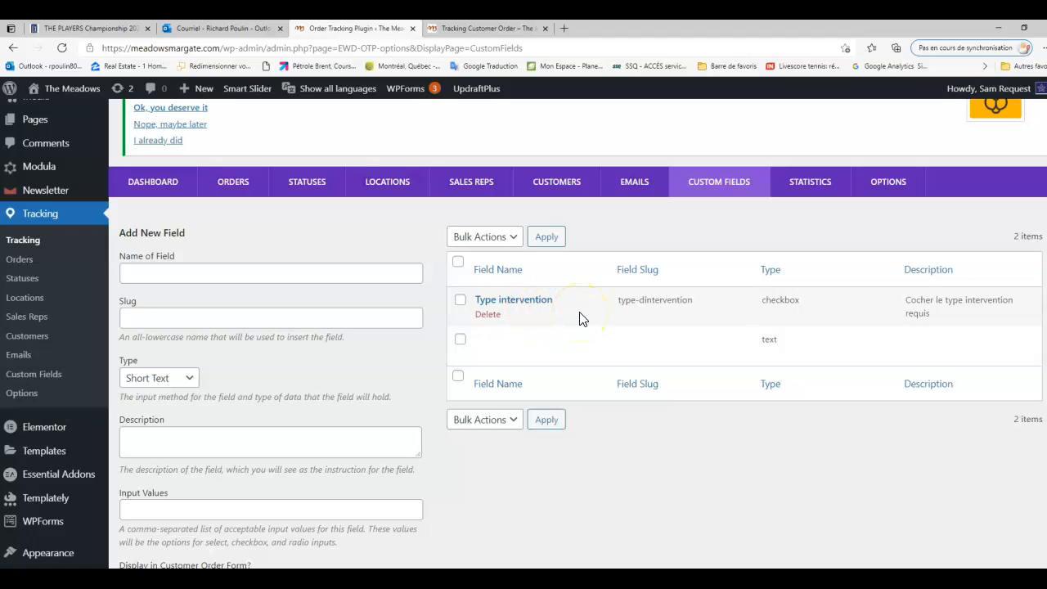
scroll(578, 318, up, 2)
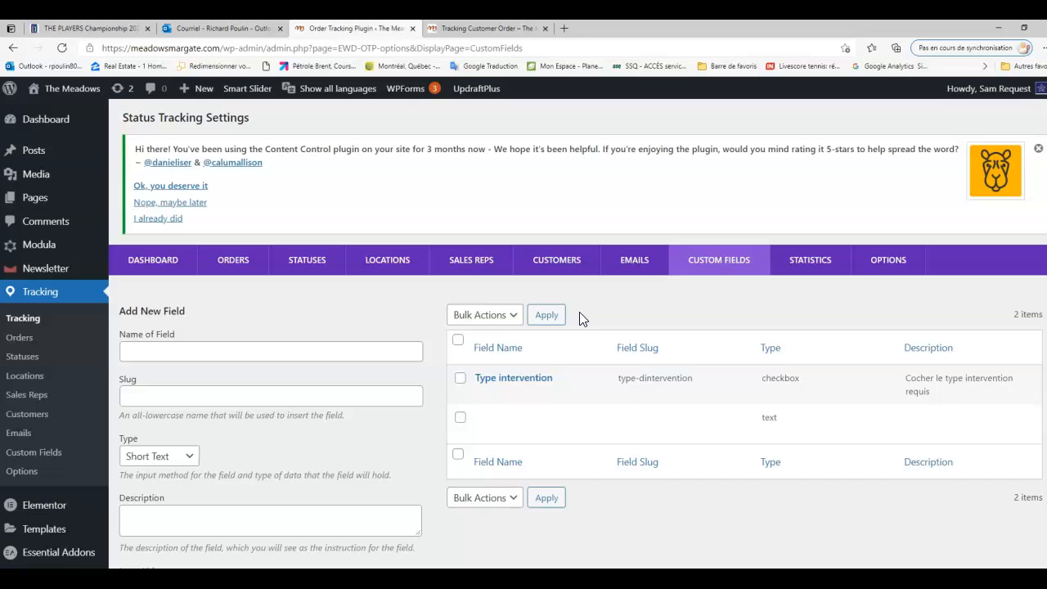
scroll(579, 318, down, 2)
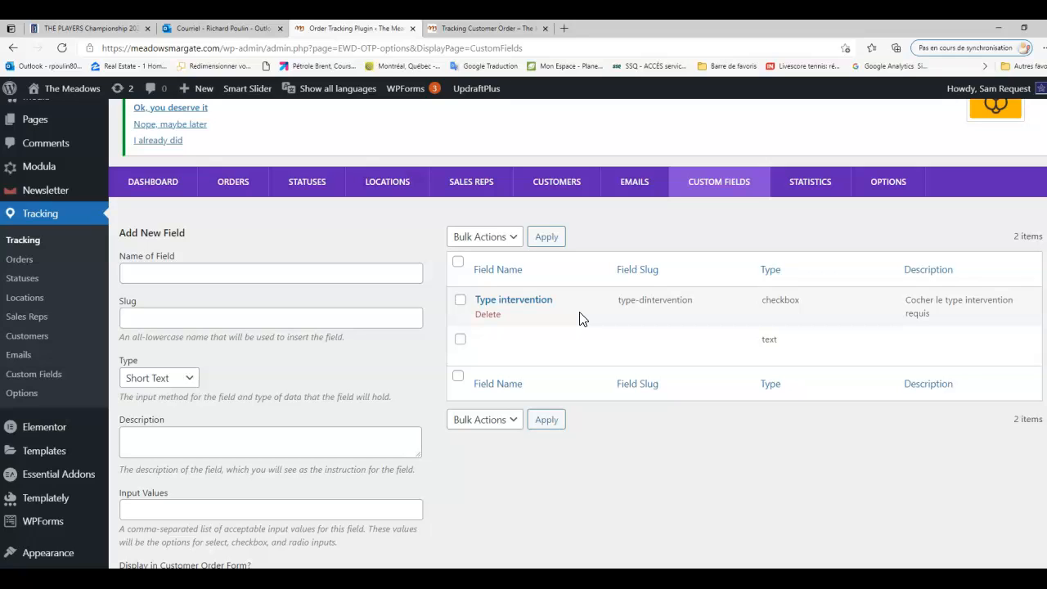
click(535, 322)
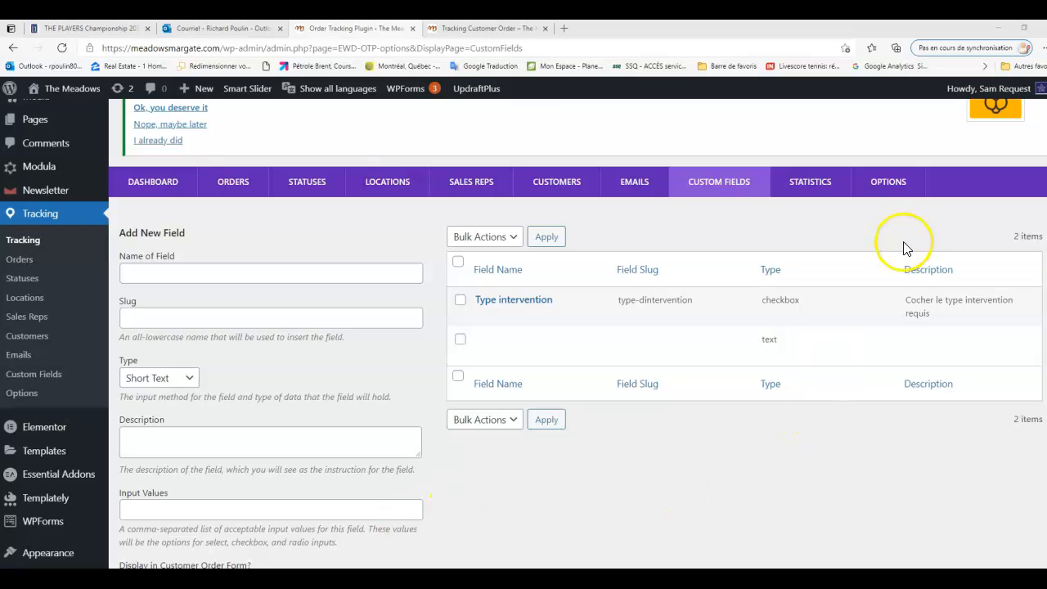
- Open the tracking plugin's options and look over the Basic and Premium sections, ending on Basic
click(893, 183)
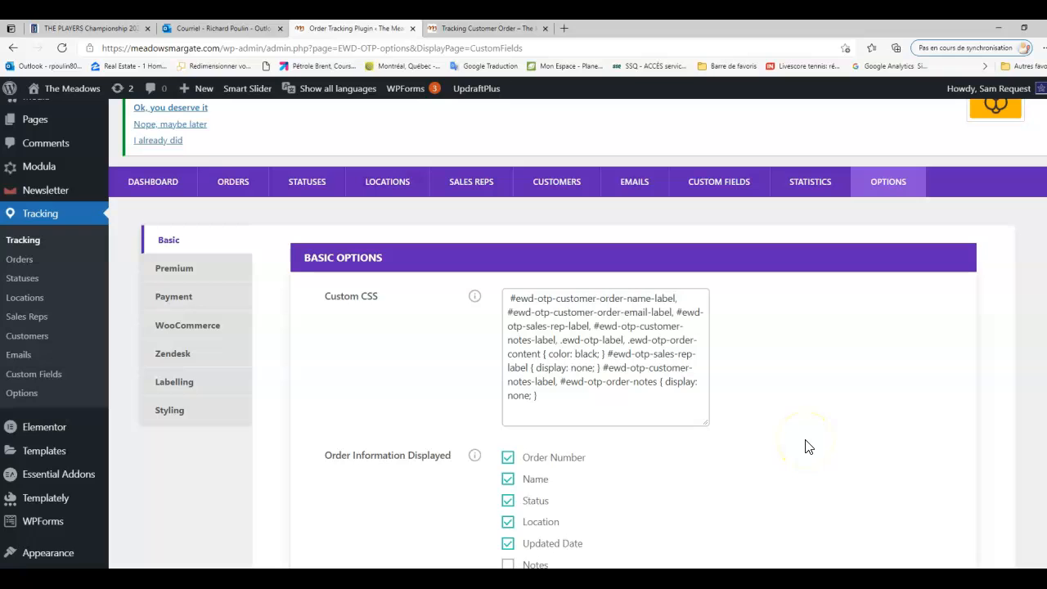
scroll(810, 442, down, 10)
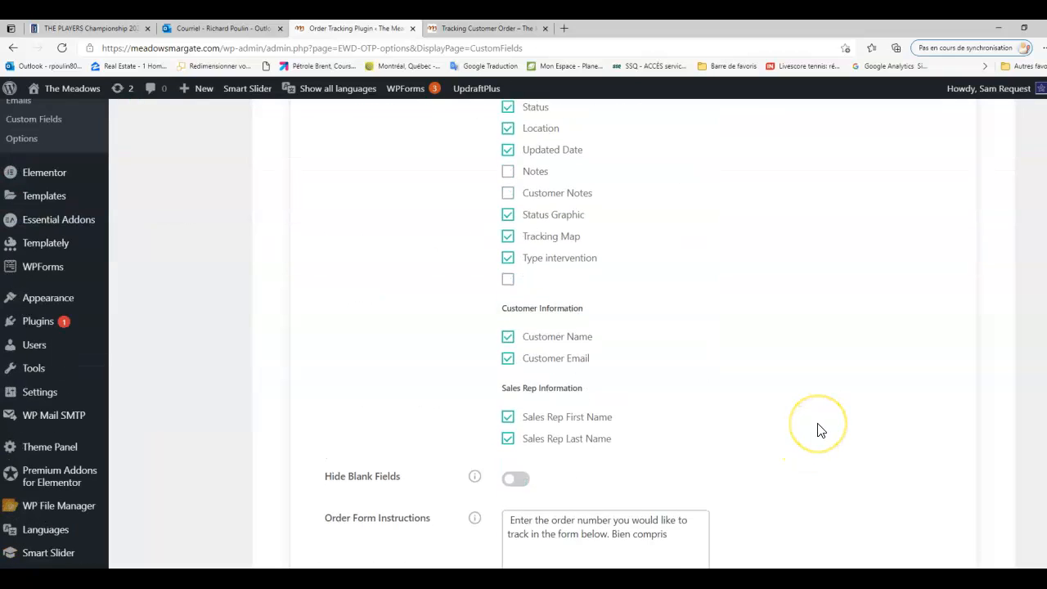
scroll(817, 429, up, 7)
scroll(821, 430, up, 4)
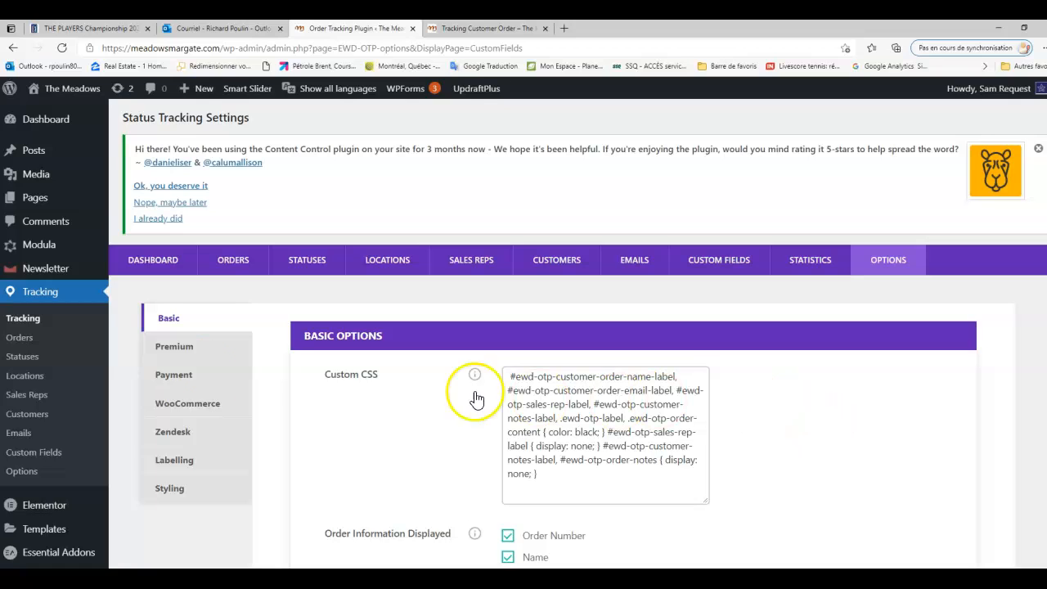
click(161, 351)
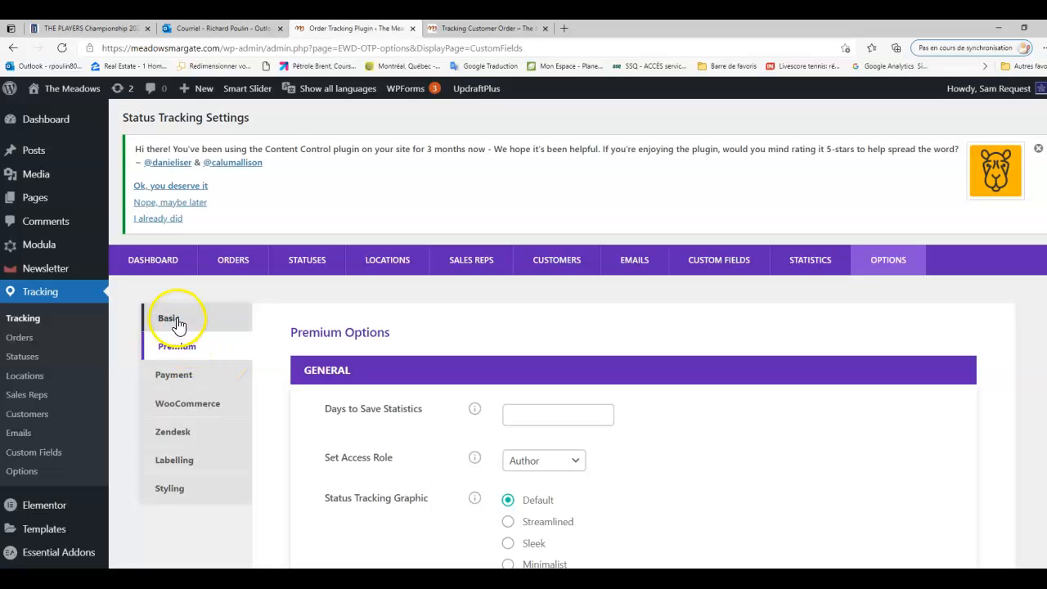
click(177, 320)
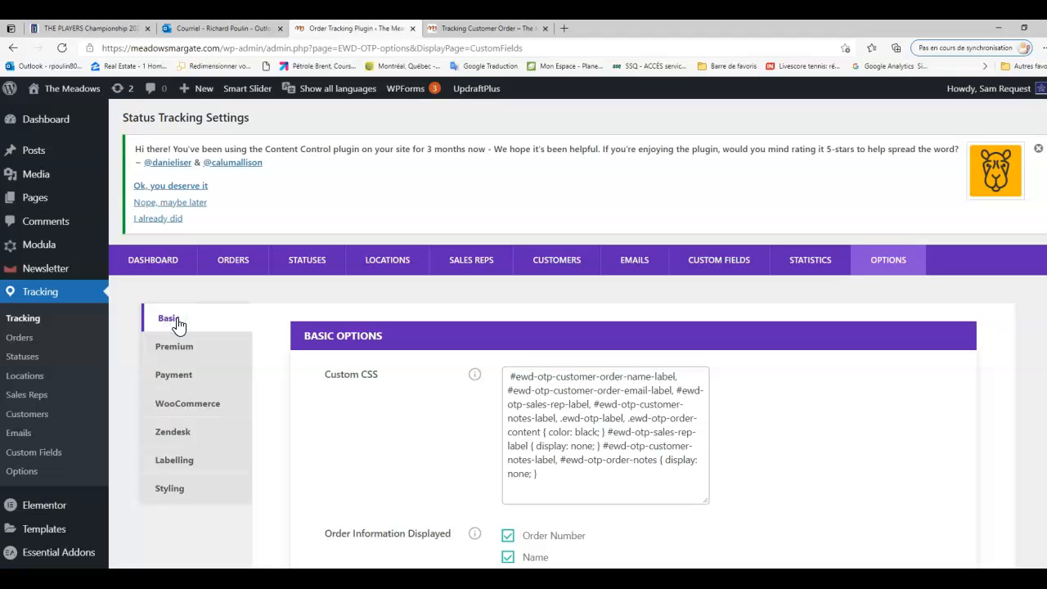
- Examine the Custom CSS in the plugin's Basic options
scroll(760, 439, down, 1)
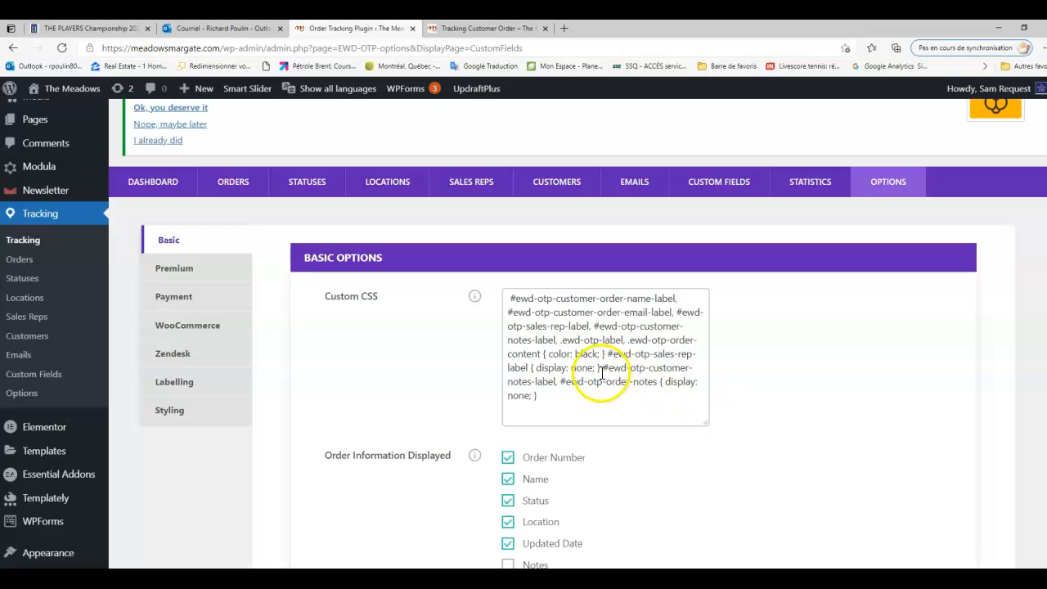
scroll(599, 376, down, 6)
scroll(601, 378, up, 8)
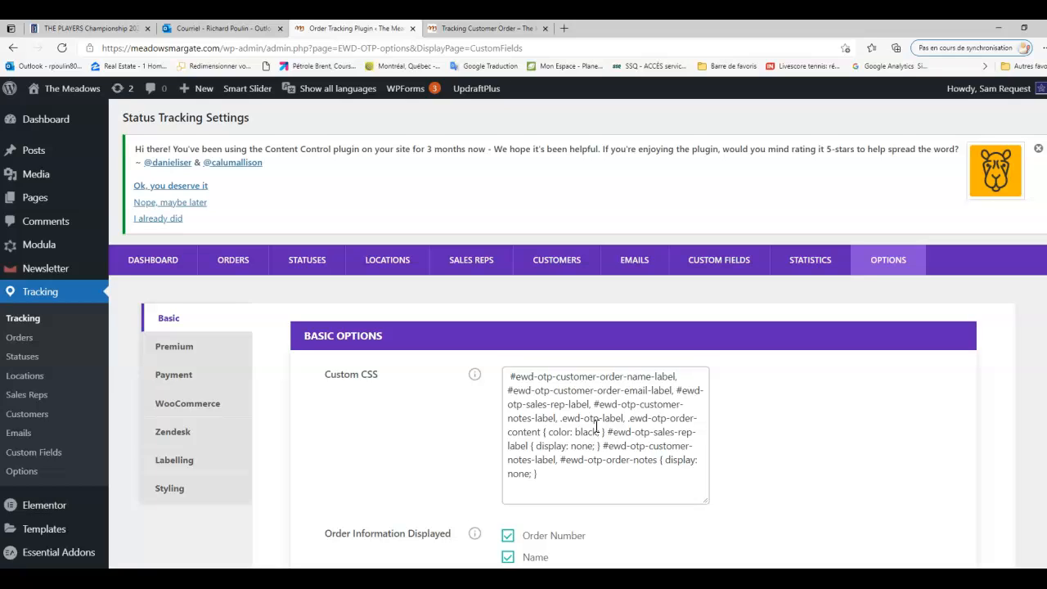
click(444, 446)
click(558, 433)
- Review the displayed order information, order form instructions, time zone and order email settings in the Basic options
scroll(557, 439, down, 3)
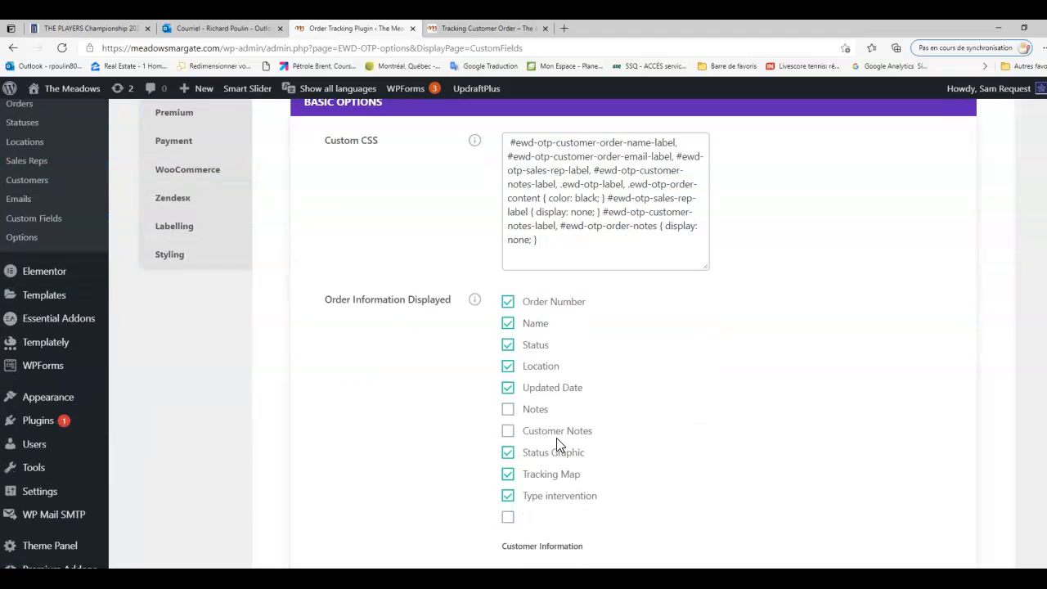
scroll(584, 341, down, 2)
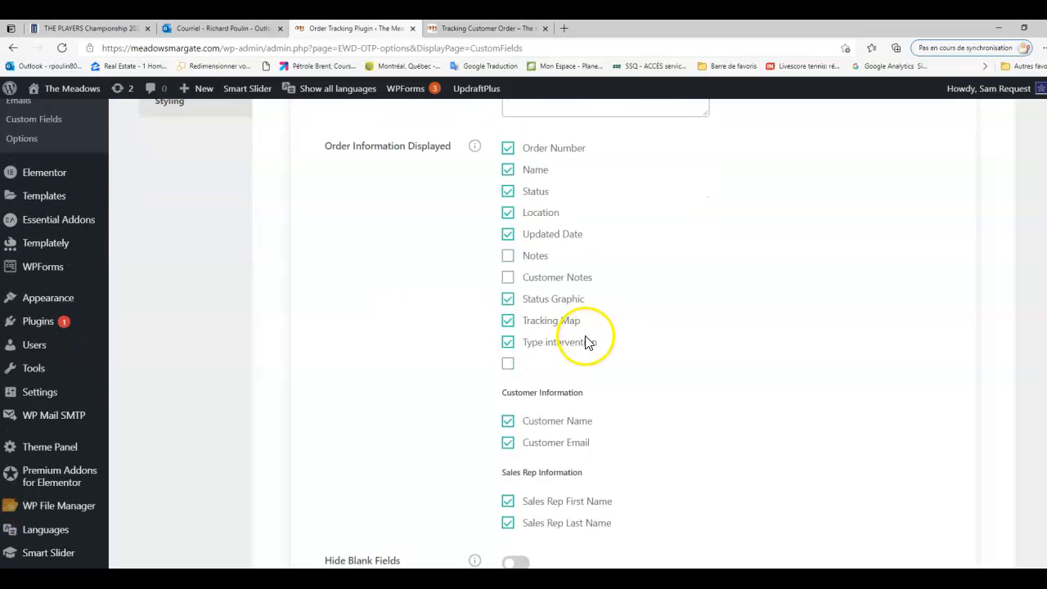
scroll(687, 360, down, 1)
scroll(687, 360, down, 5)
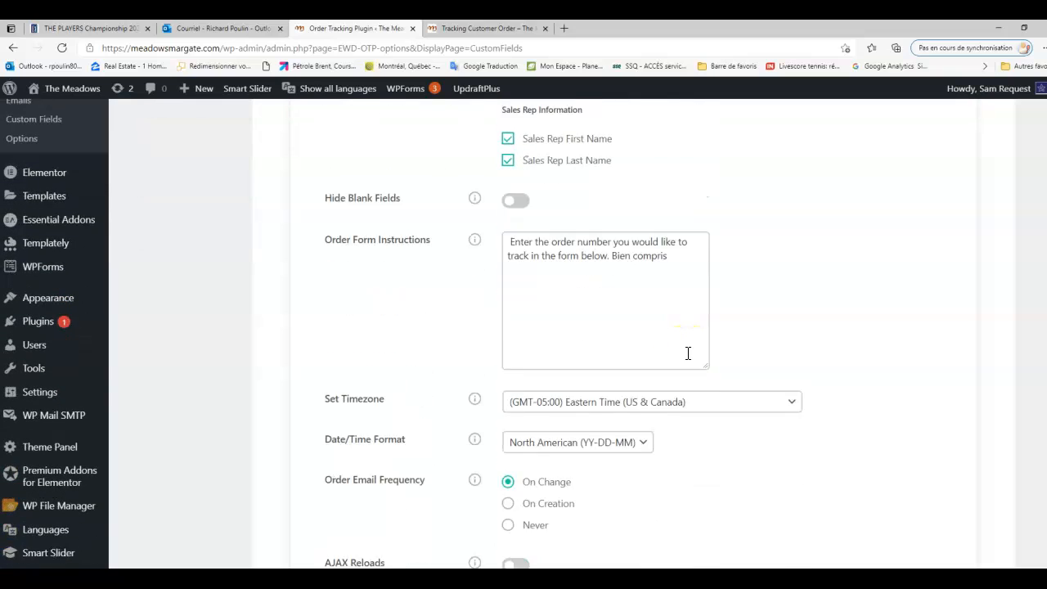
scroll(760, 357, down, 3)
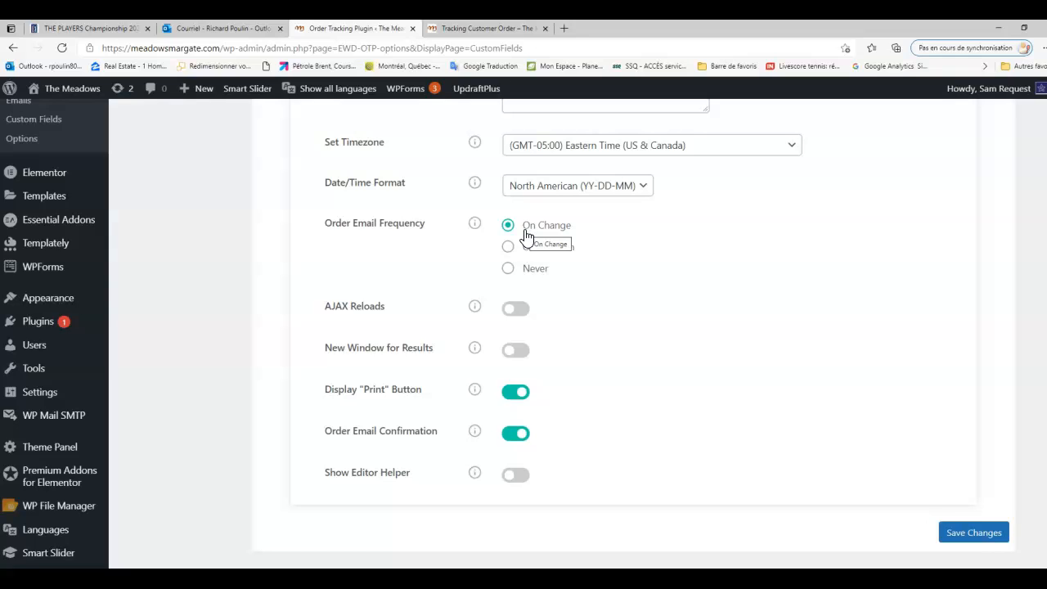
click(622, 325)
scroll(471, 444, up, 10)
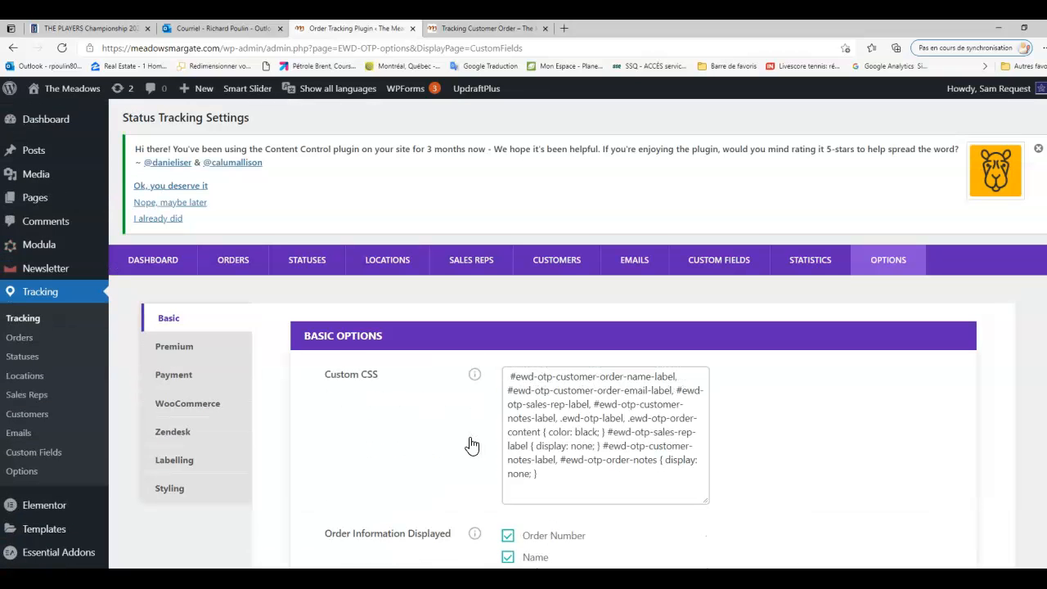
scroll(470, 417, down, 2)
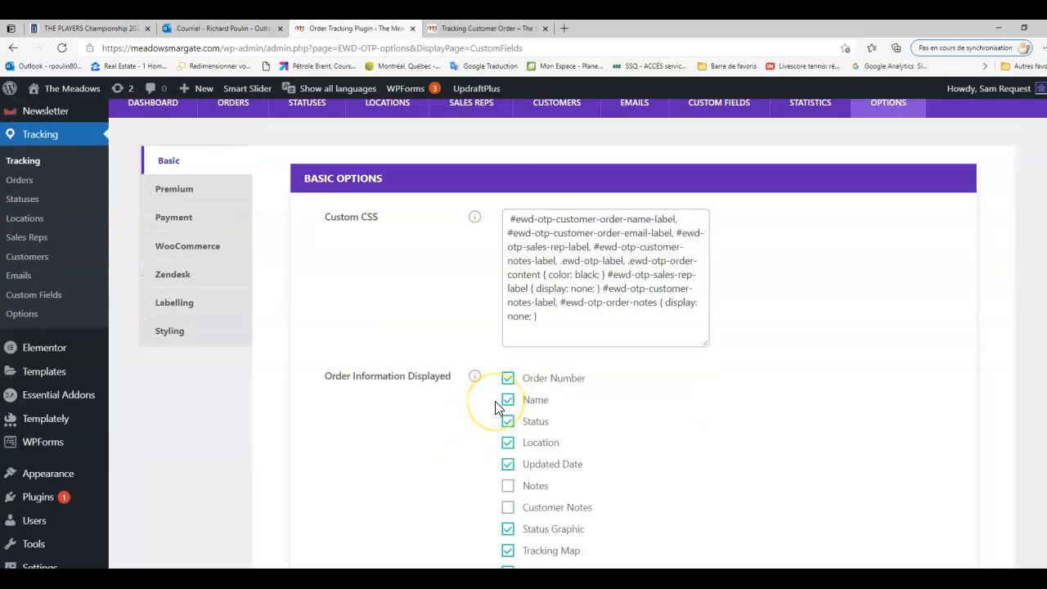
scroll(513, 409, up, 2)
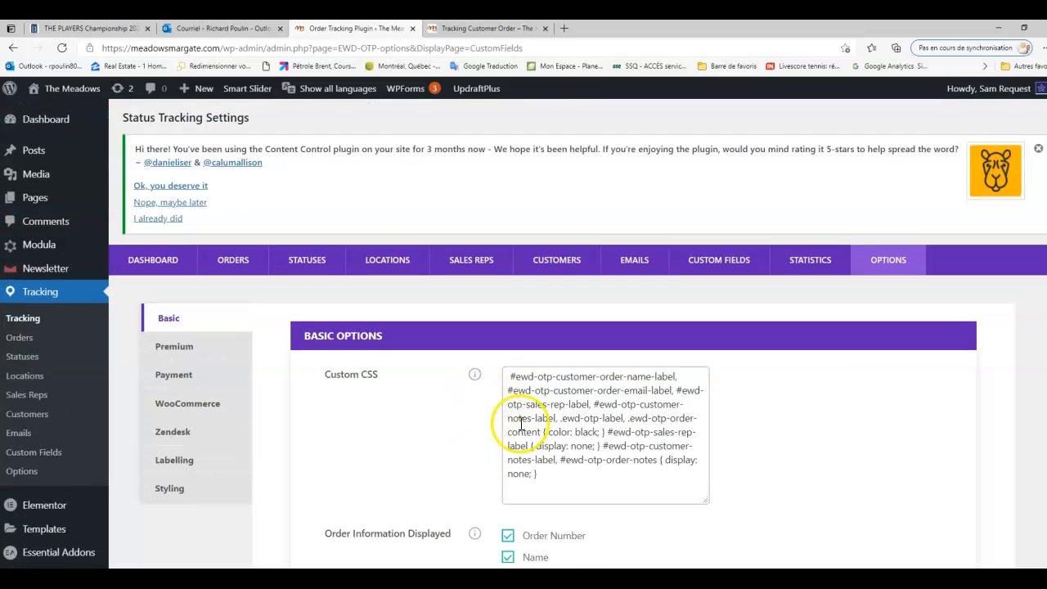
- Open the Premium options and review the general settings down to the customer email settings
click(181, 350)
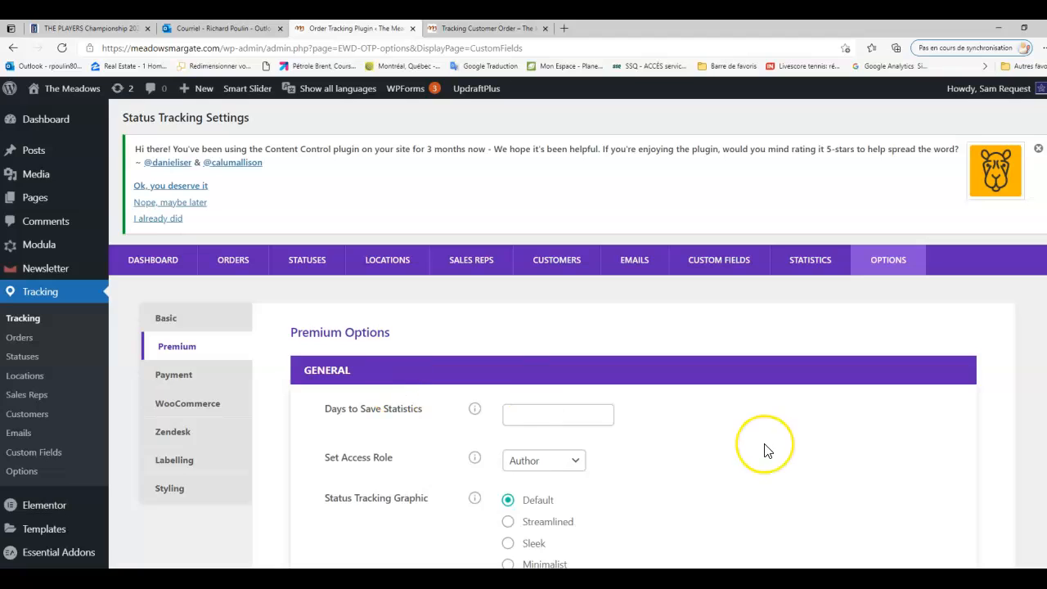
scroll(764, 449, down, 2)
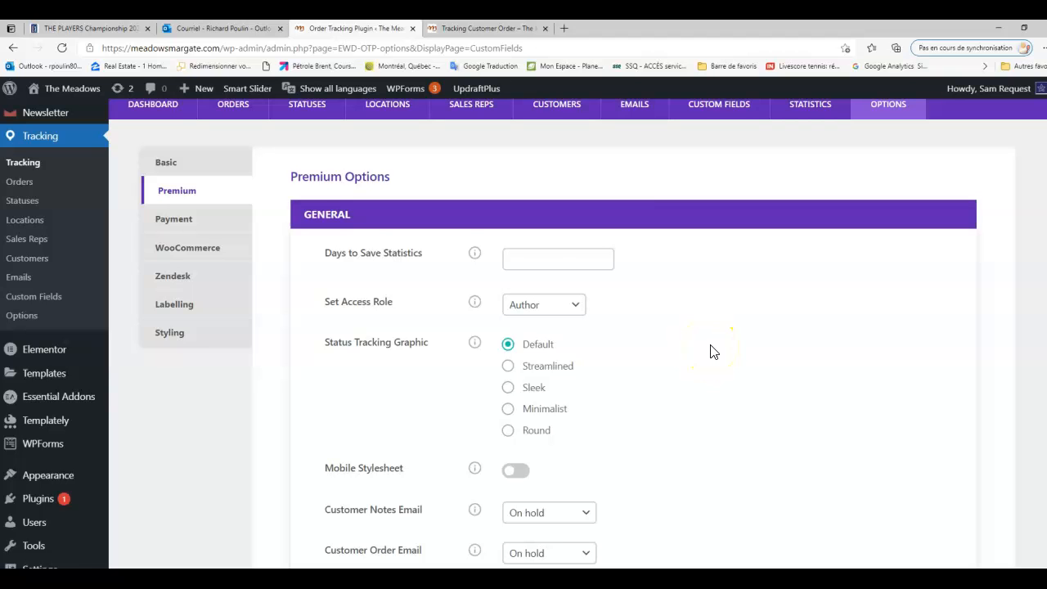
scroll(709, 350, down, 1)
scroll(710, 350, down, 2)
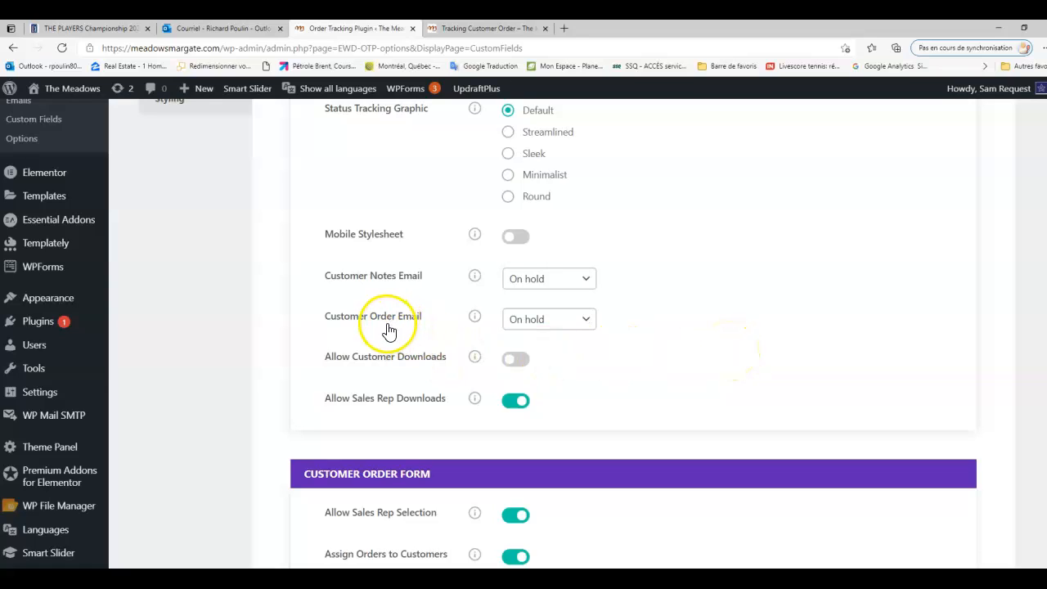
- Inspect the email choices available for Customer Order Email, keeping On hold selected
click(538, 329)
click(587, 320)
click(587, 320)
click(587, 320)
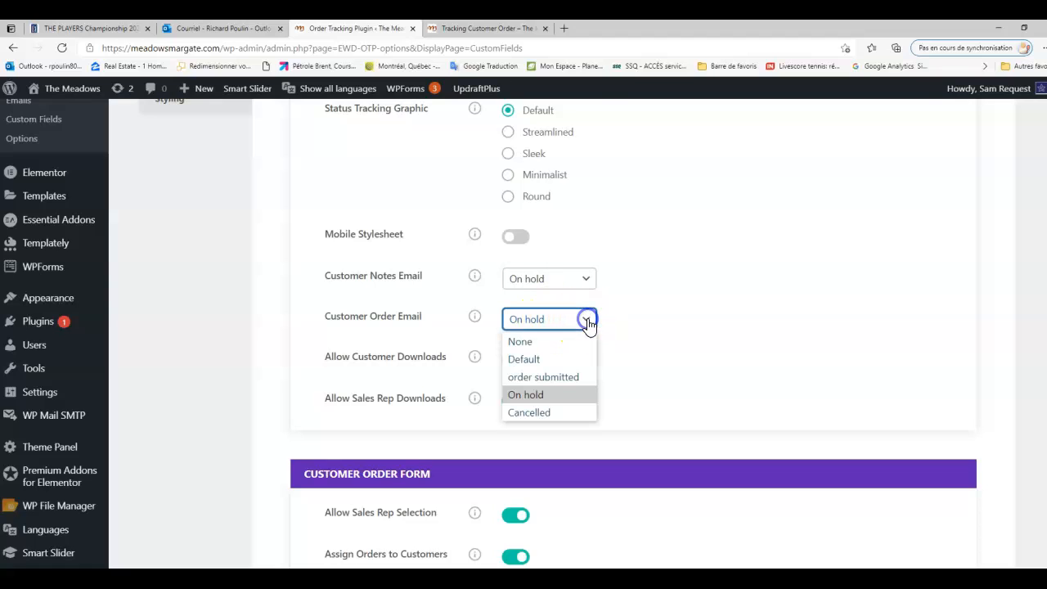
click(531, 398)
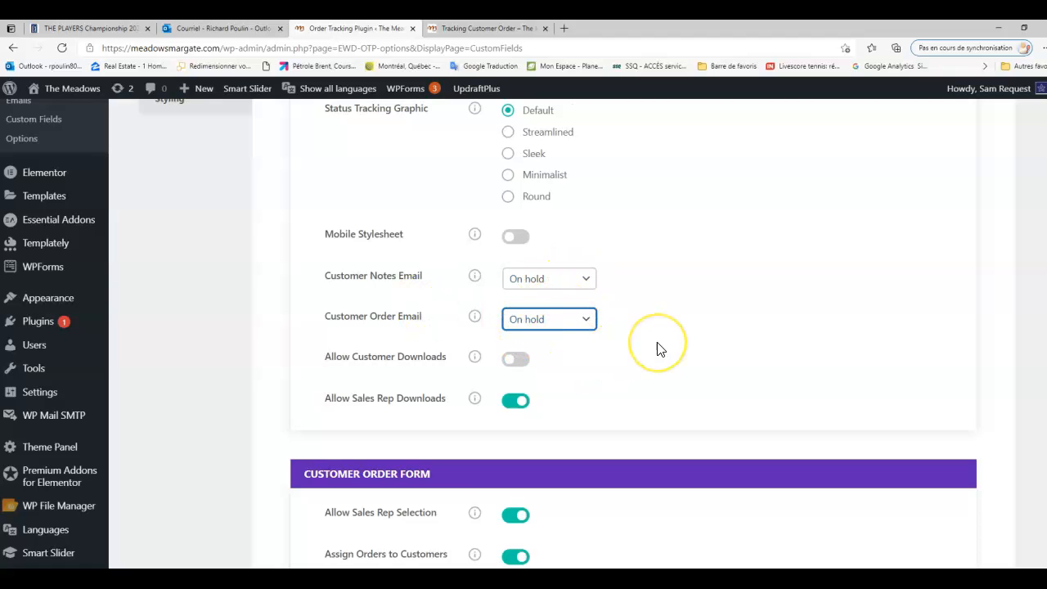
- Review the Premium settings for the customer order form, including sales rep selection, order number prefix and default sales rep
scroll(656, 349, down, 2)
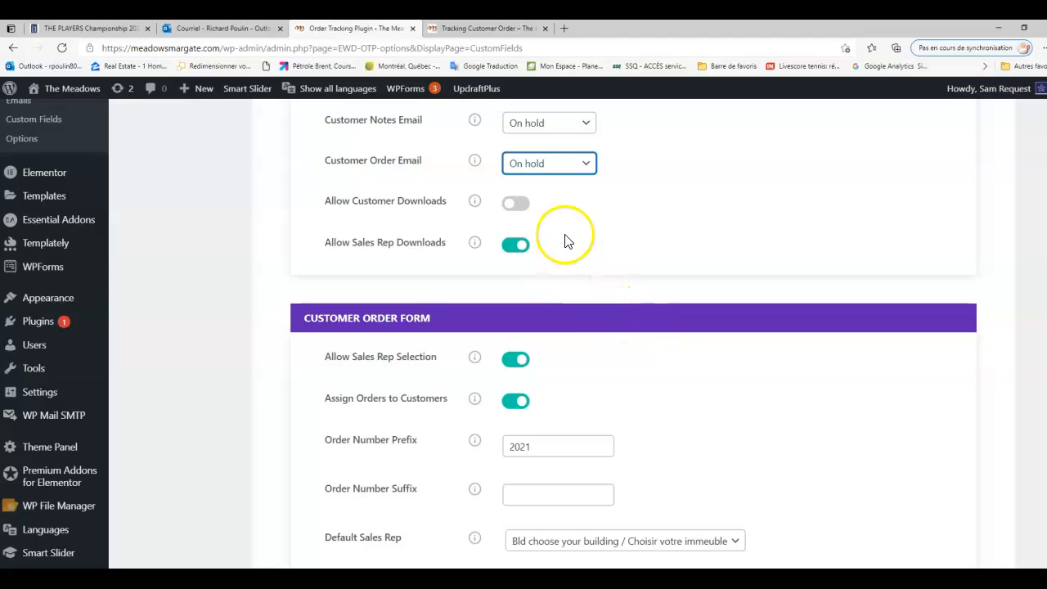
scroll(640, 358, down, 1)
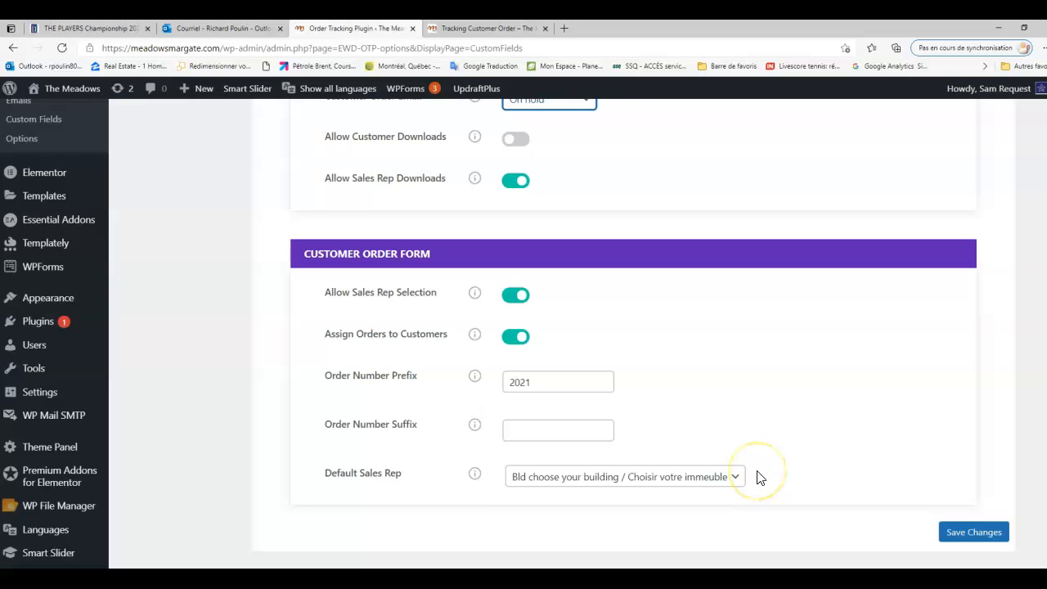
scroll(757, 476, up, 5)
scroll(756, 477, down, 5)
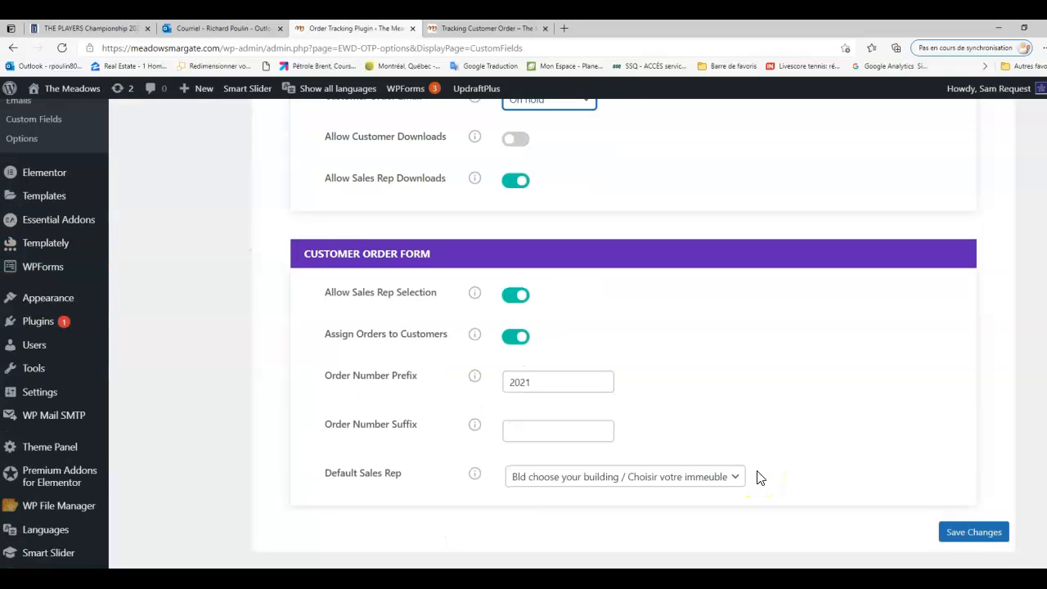
scroll(757, 477, up, 9)
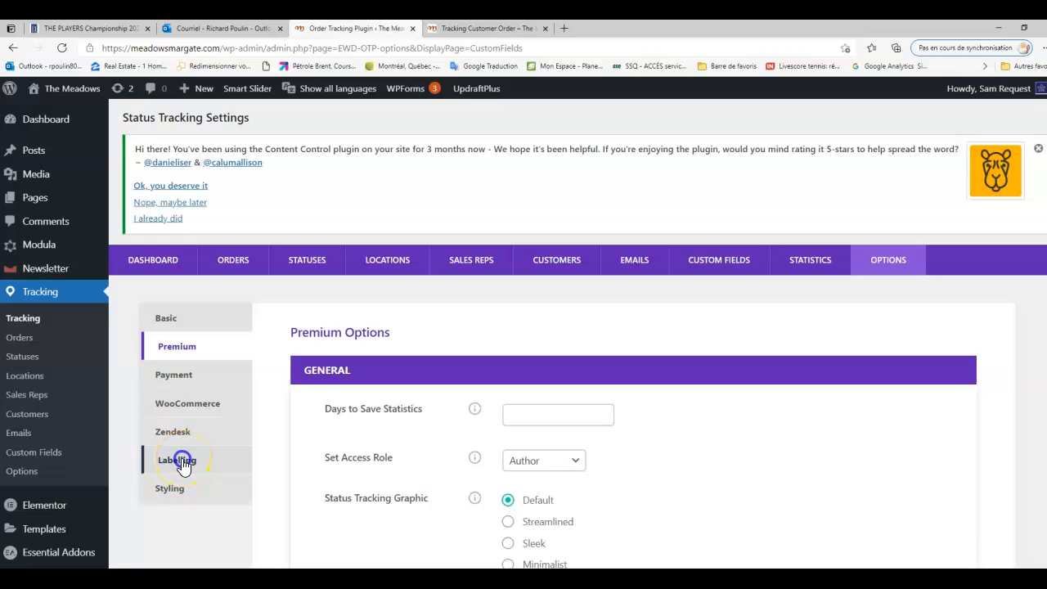
- Open the Labelling options and review the replacement texts for the display pages and customer order form
click(182, 463)
scroll(703, 442, down, 10)
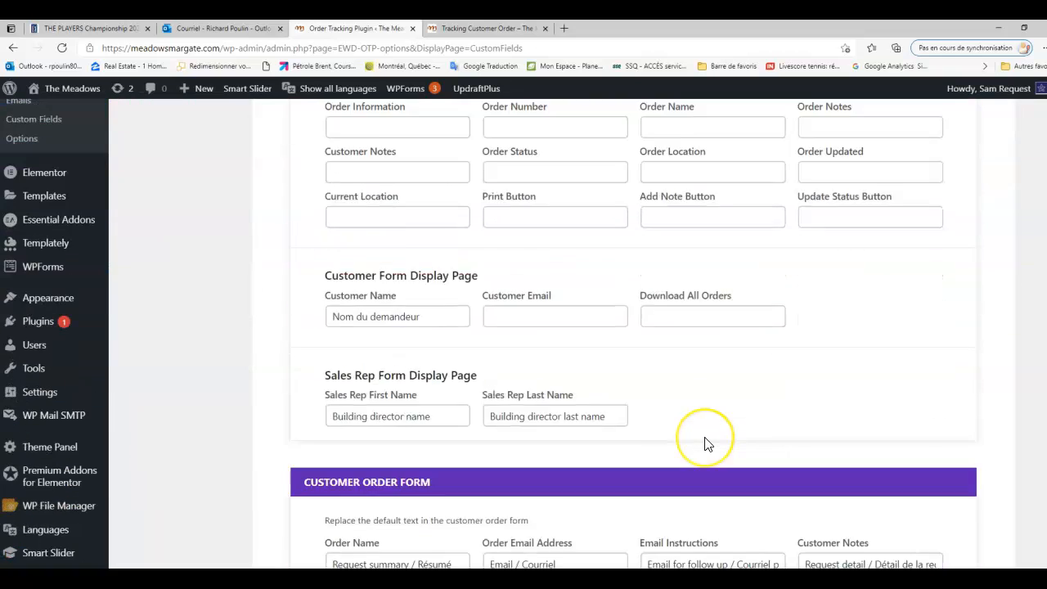
scroll(705, 444, down, 2)
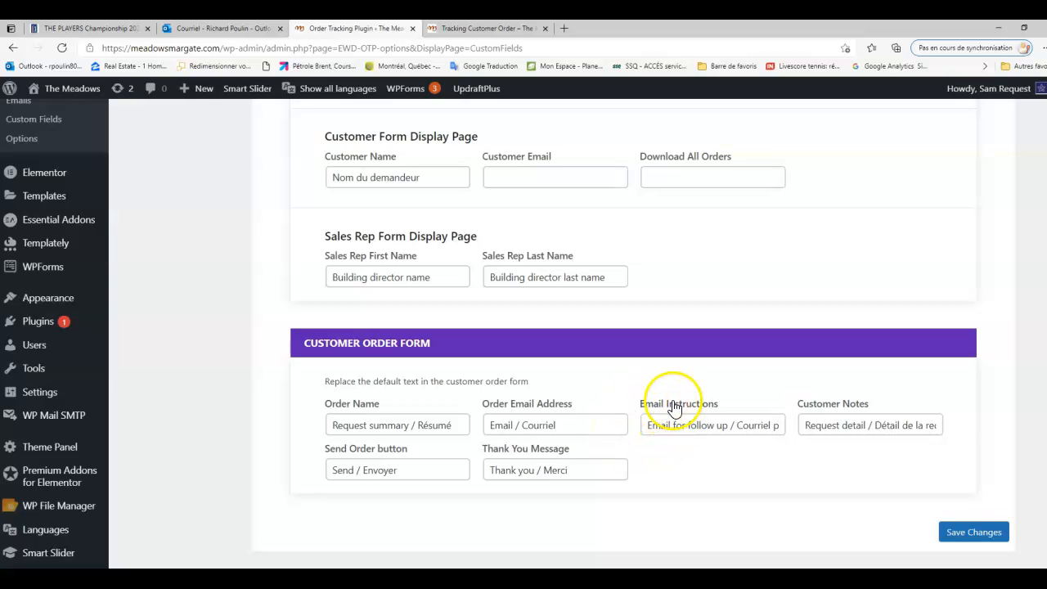
scroll(731, 448, up, 2)
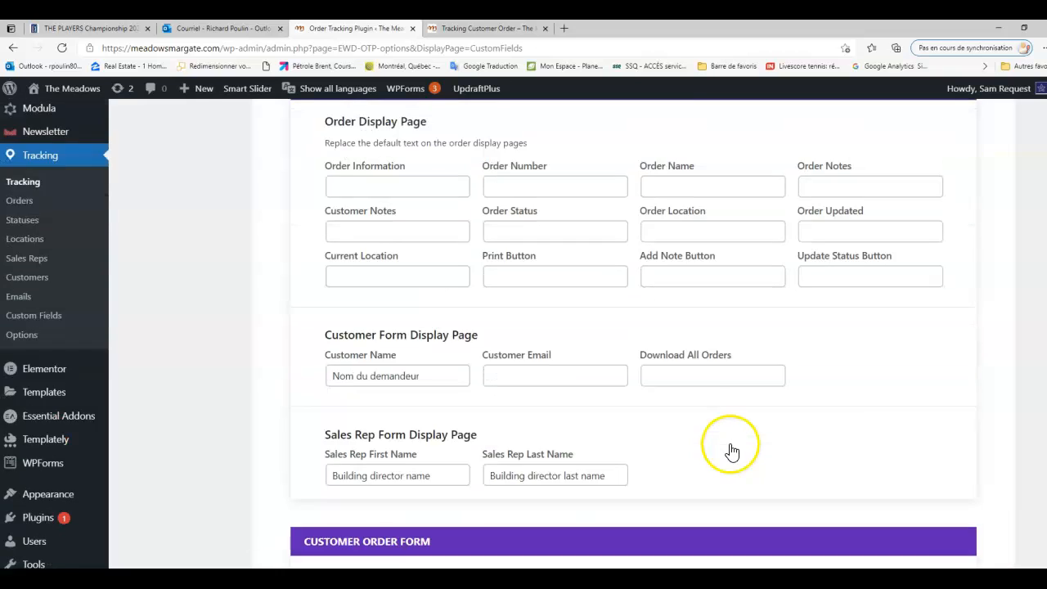
scroll(731, 448, up, 7)
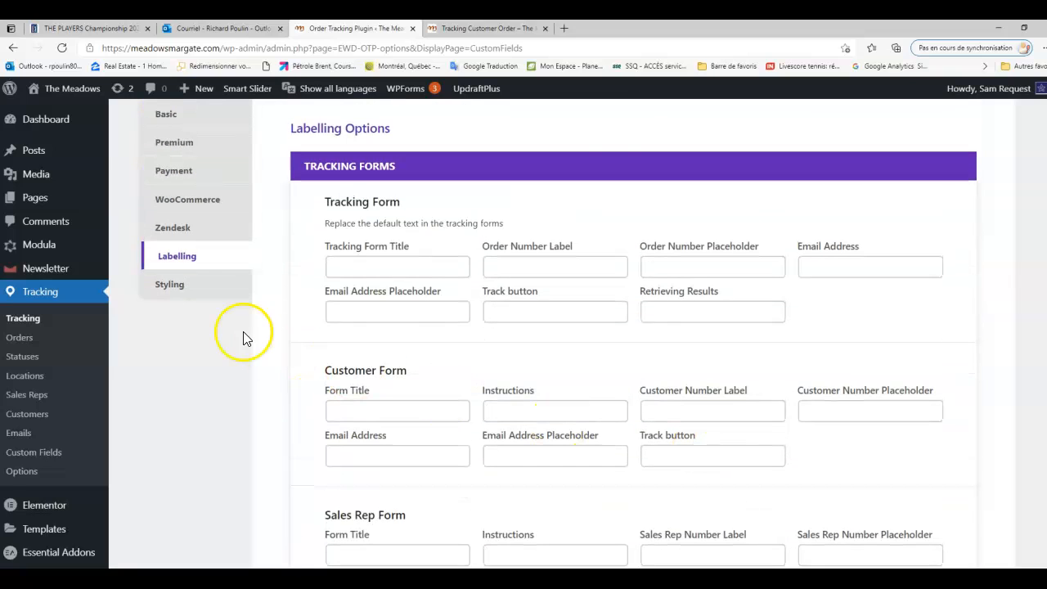
- Open the Styling options and look over the title, body and button style settings
click(187, 287)
scroll(615, 423, down, 4)
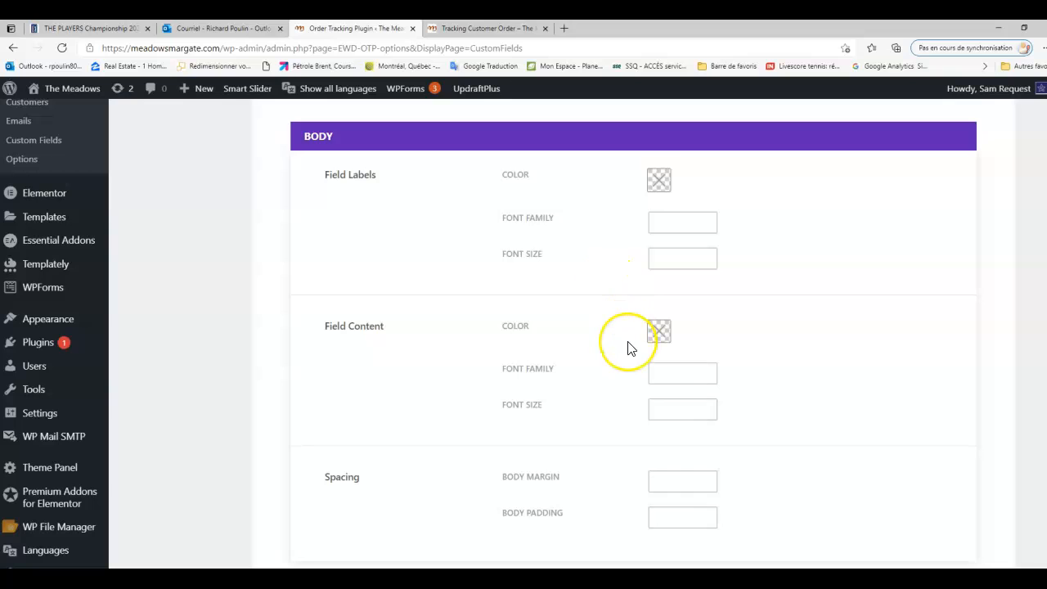
scroll(626, 349, down, 4)
scroll(622, 372, up, 4)
scroll(623, 425, down, 2)
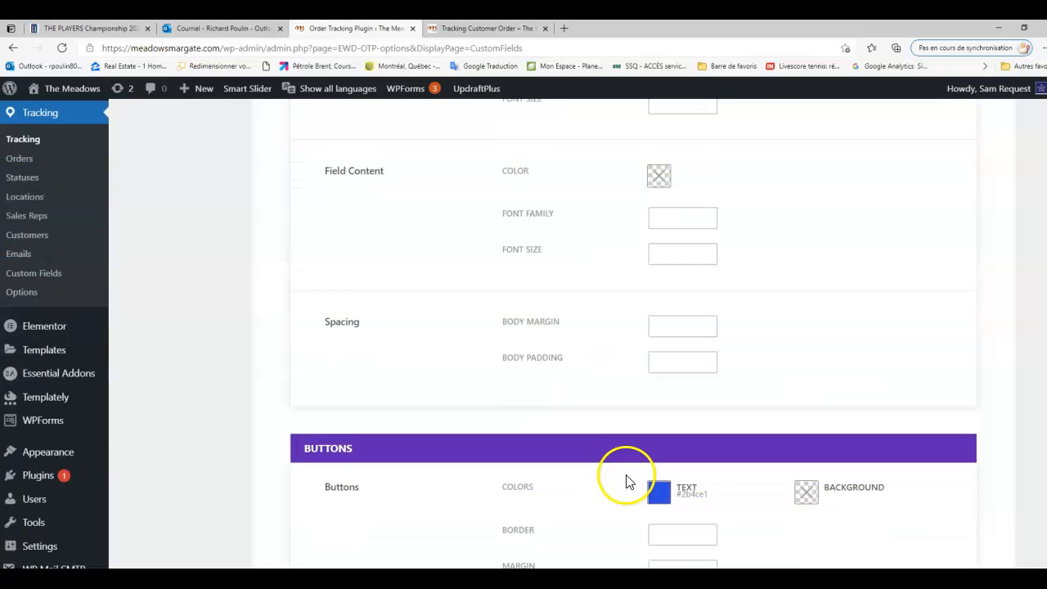
scroll(649, 496, up, 10)
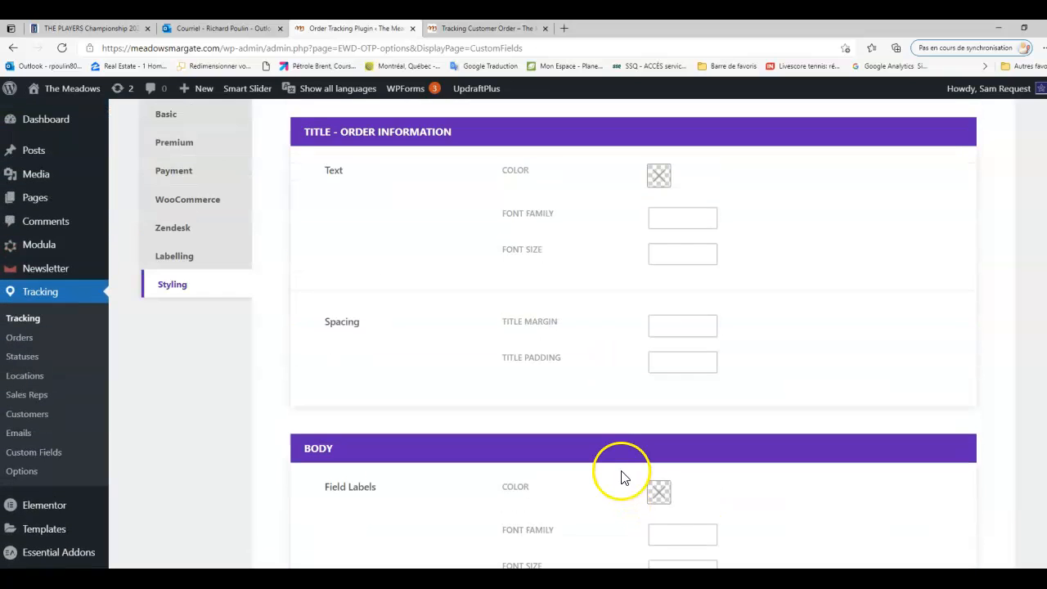
scroll(401, 344, up, 3)
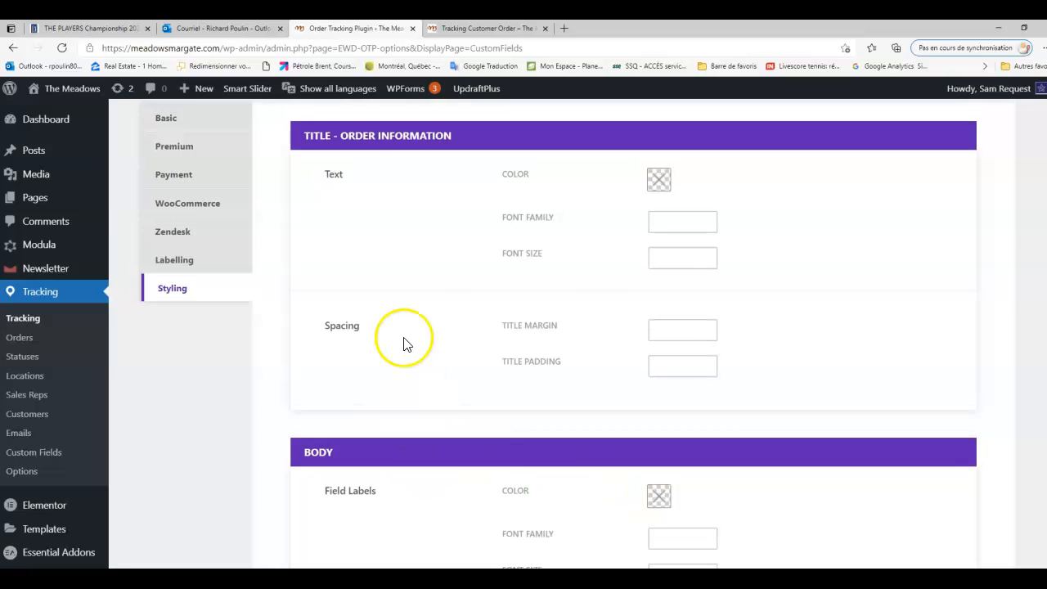
- Open the Basic options and compare the Custom CSS with the customer-notes rule in the Etoile Web Design support email in Outlook
click(166, 323)
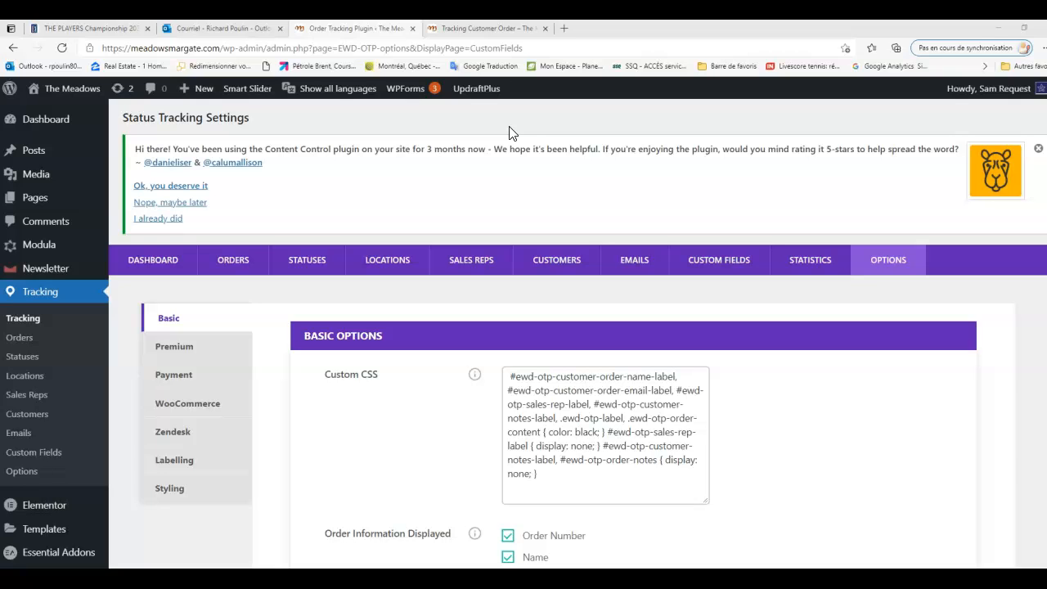
click(214, 33)
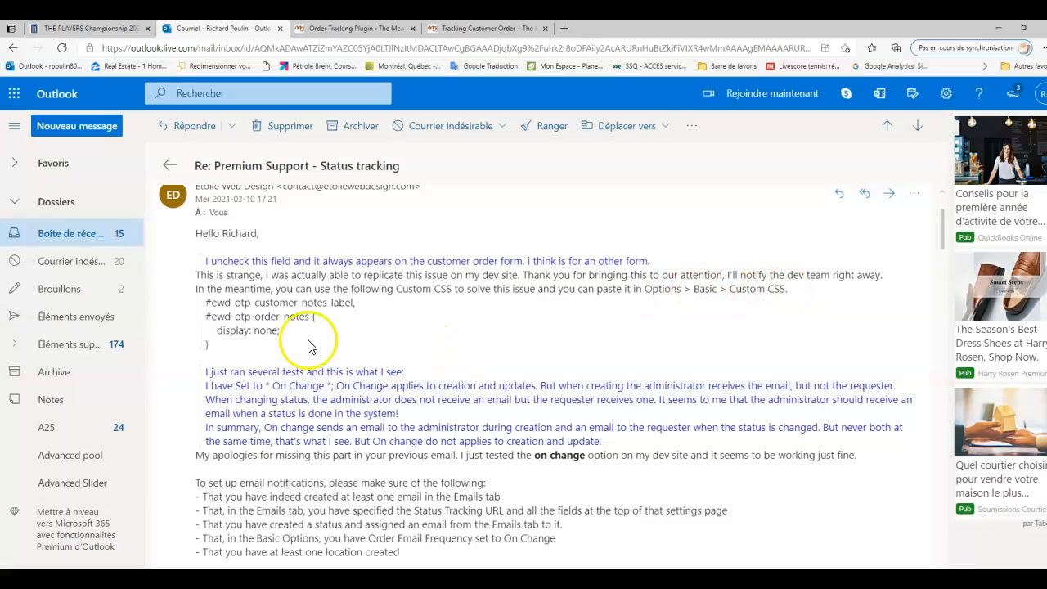
drag(205, 302, 209, 345)
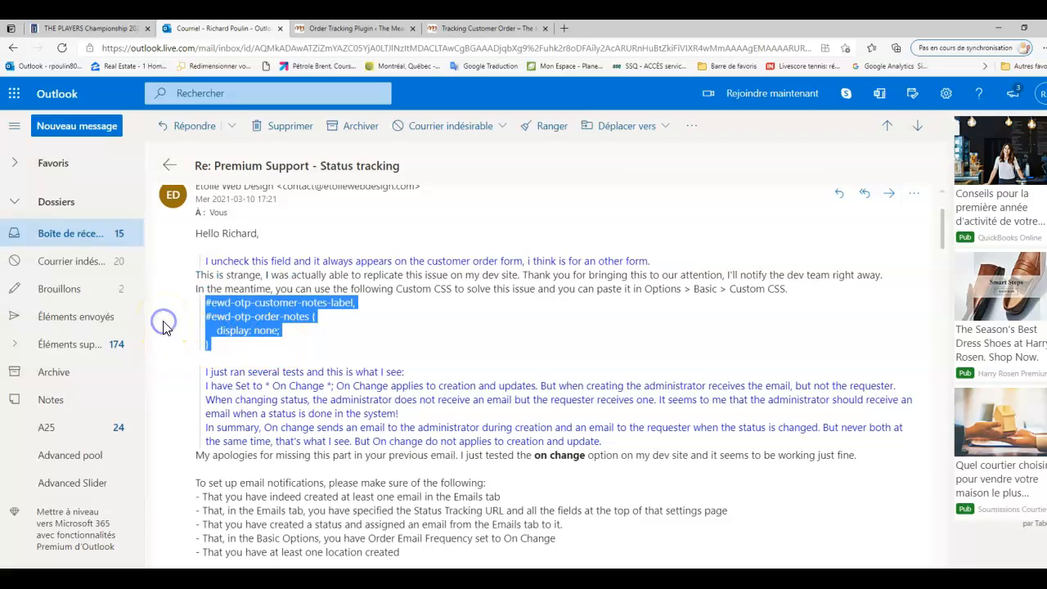
click(308, 315)
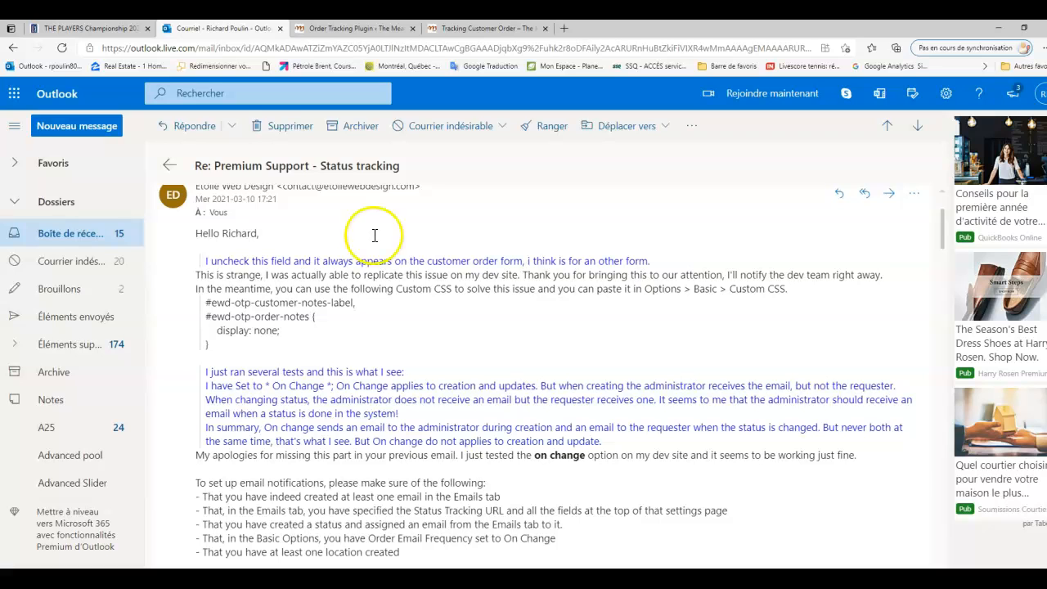
click(369, 31)
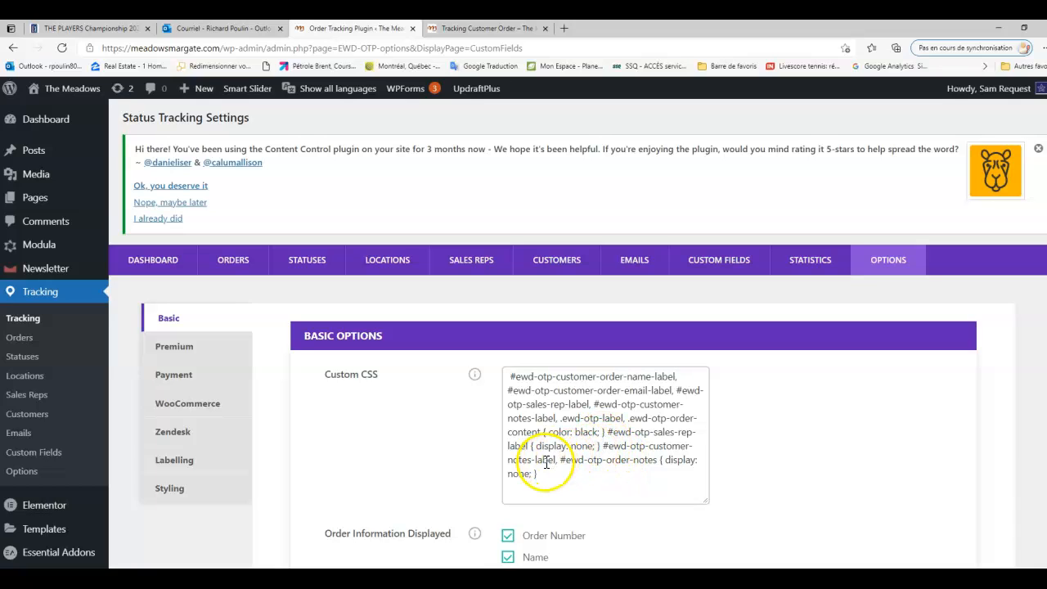
- Delete the #ewd-otp-customer-notes-label, #ewd-otp-order-notes { display: none; } rule from Custom CSS, save the options and reload the service request form
click(602, 449)
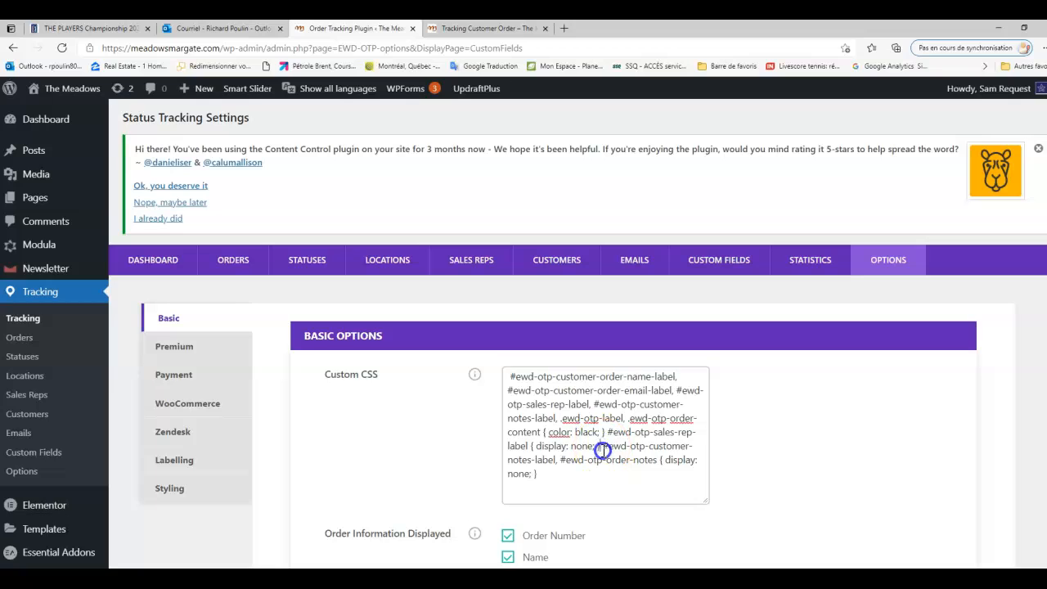
drag(601, 448, 596, 473)
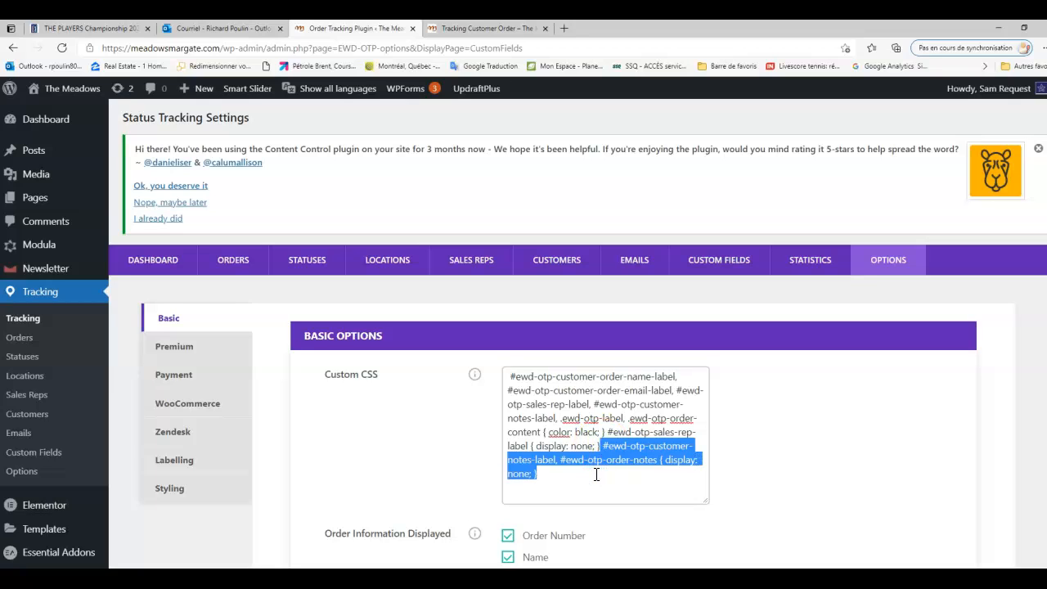
click(596, 474)
click(601, 446)
drag(601, 446, 603, 469)
key(BackSpace)
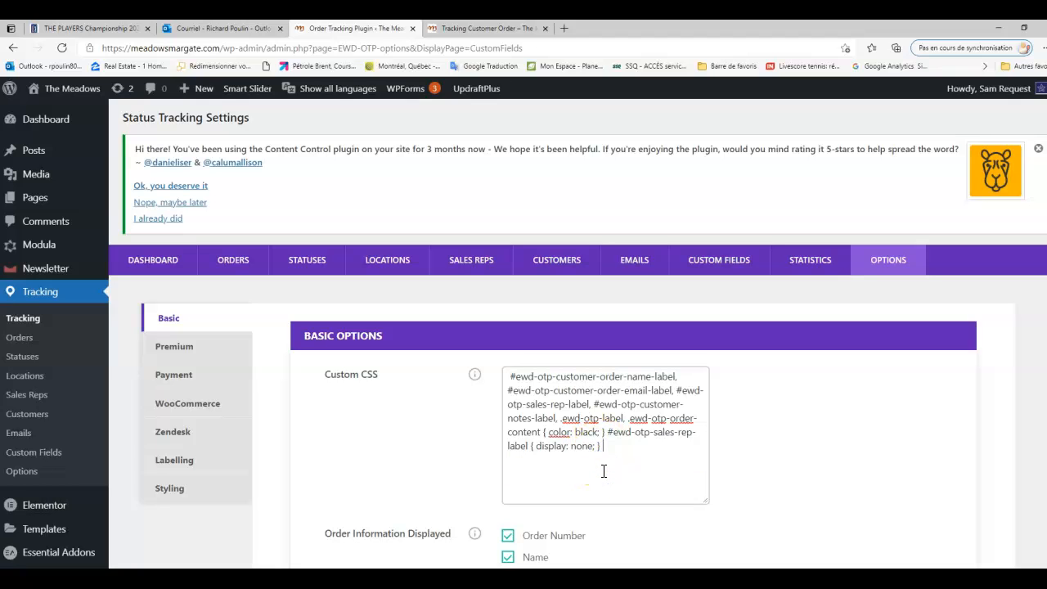
click(869, 439)
scroll(869, 442, down, 10)
click(957, 533)
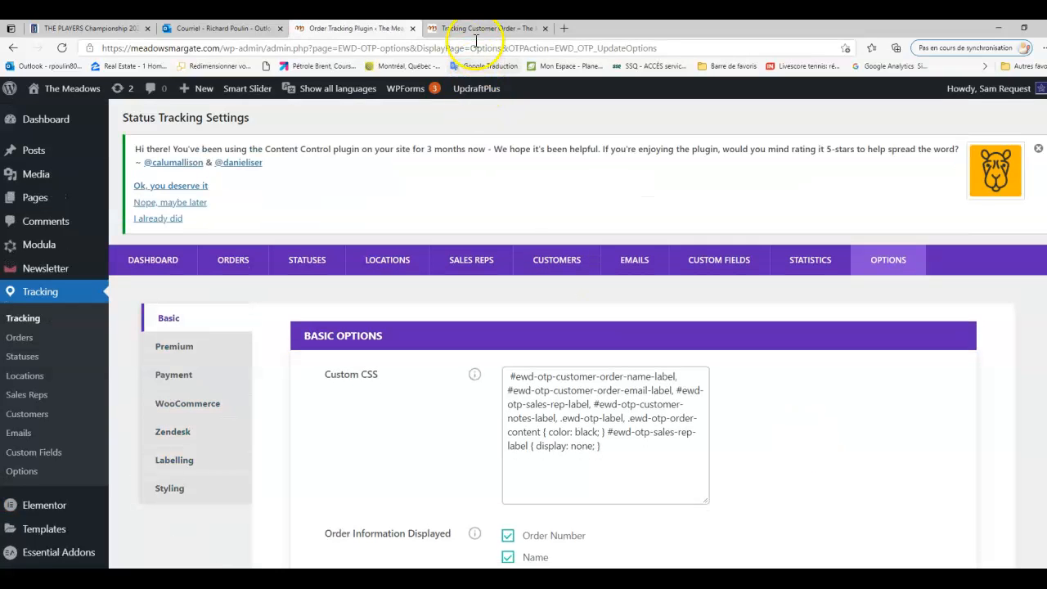
click(481, 29)
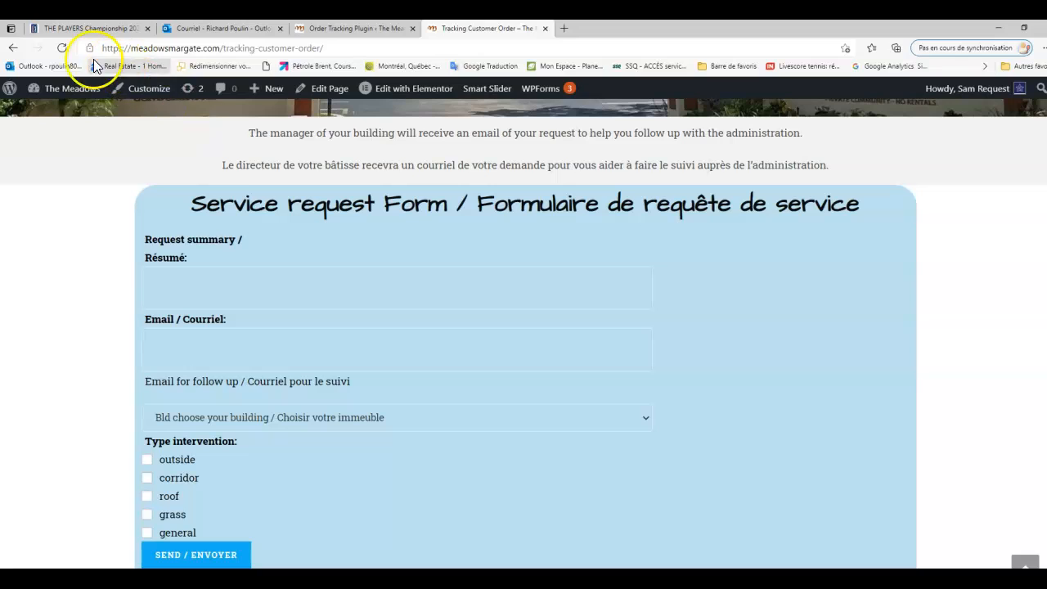
click(61, 49)
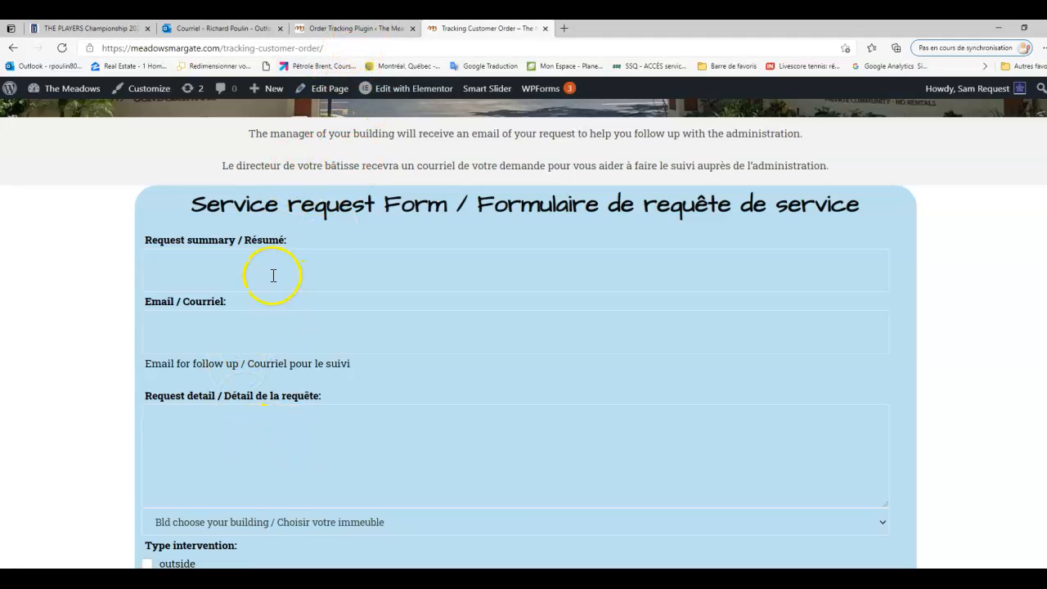
- Restore the #ewd-otp-customer-notes-label, #ewd-otp-order-notes { display: none; } rule at the end of Custom CSS, save and reload the service request form
click(348, 29)
click(602, 447)
key(ctrl+v)
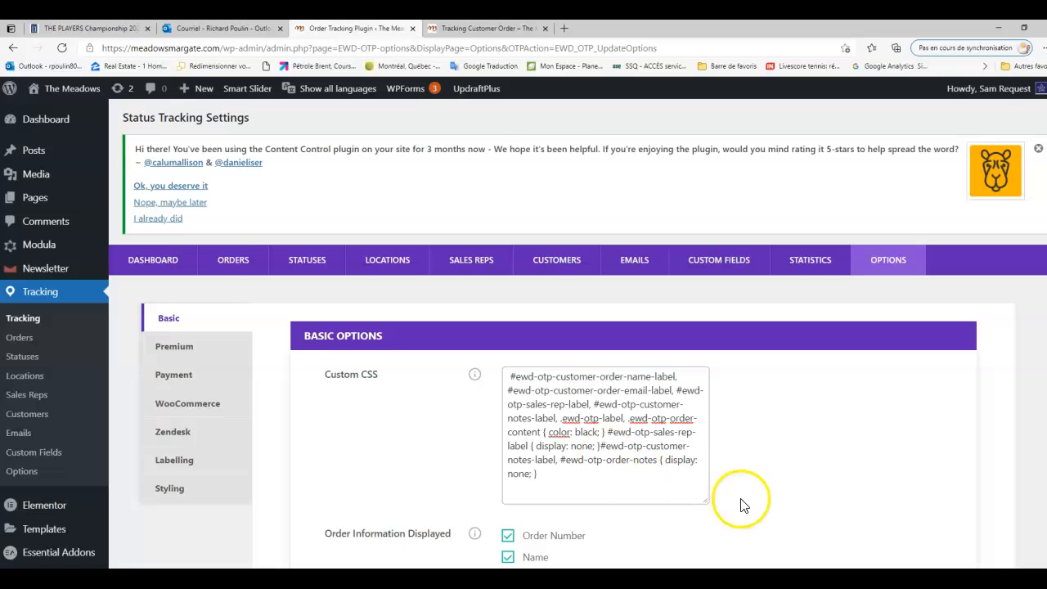
scroll(759, 505, down, 6)
scroll(759, 506, down, 5)
click(948, 531)
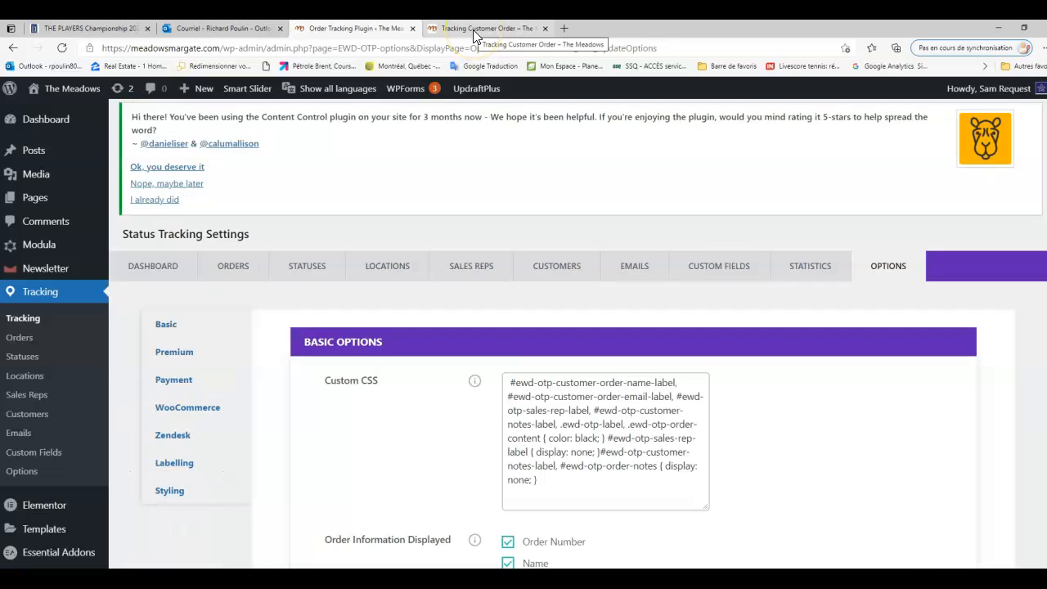
click(472, 29)
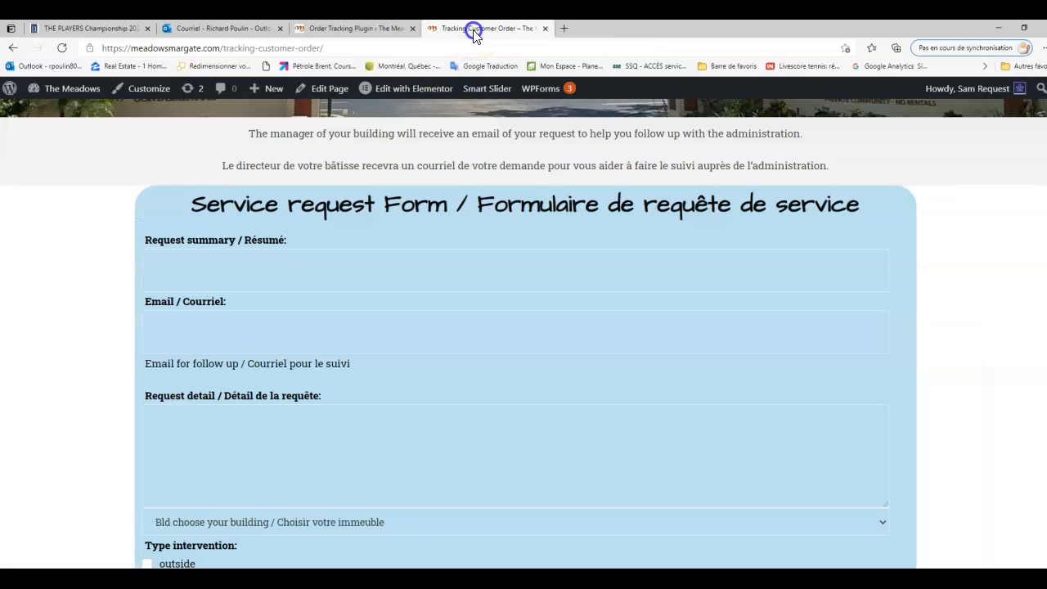
click(62, 47)
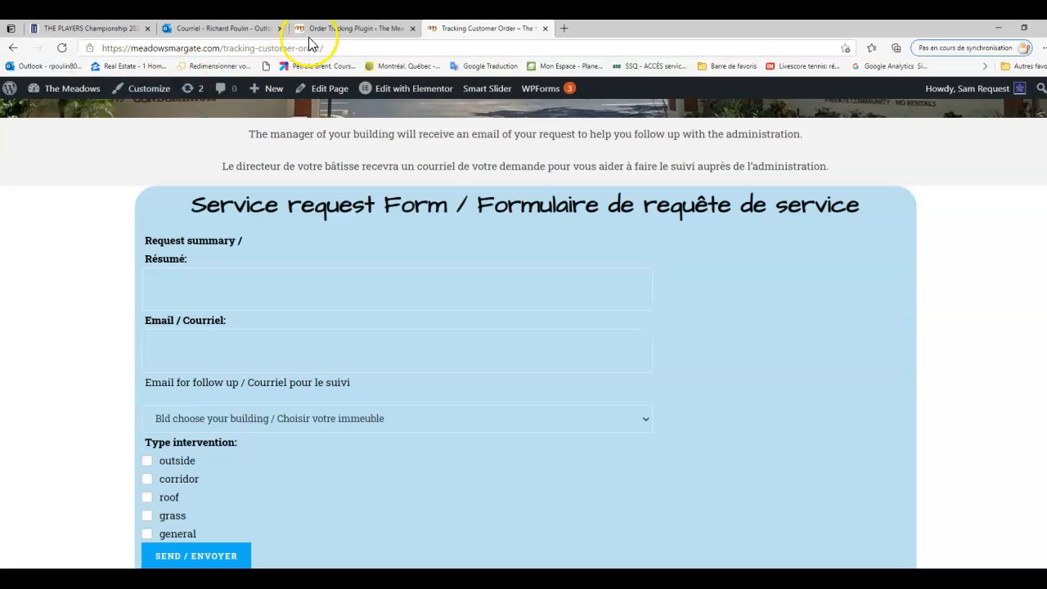
- Recheck the Custom CSS rules, and examine the order of the building choices on the service request form without selecting one
click(349, 30)
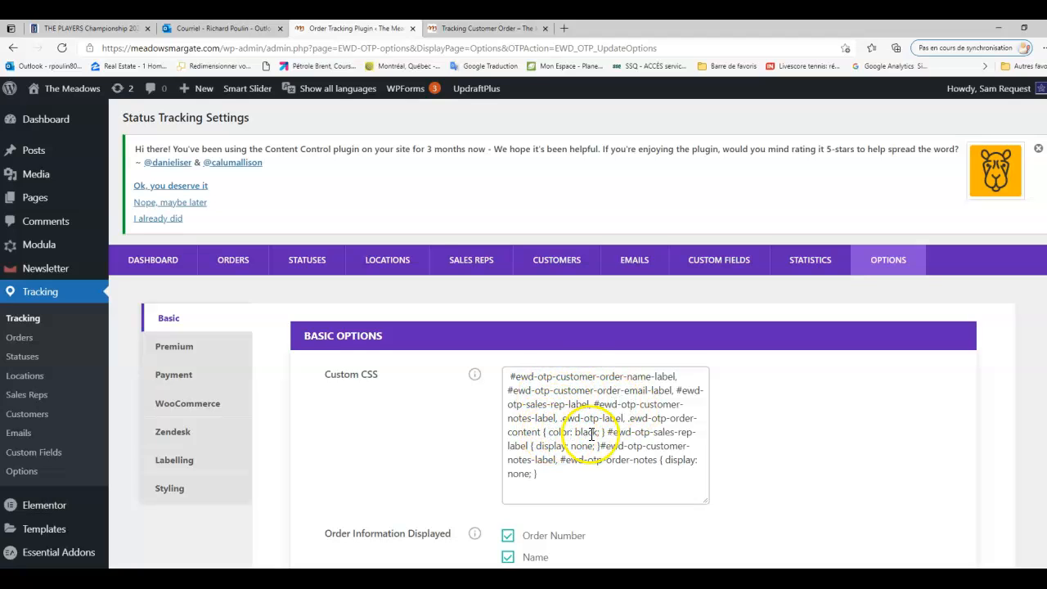
click(480, 27)
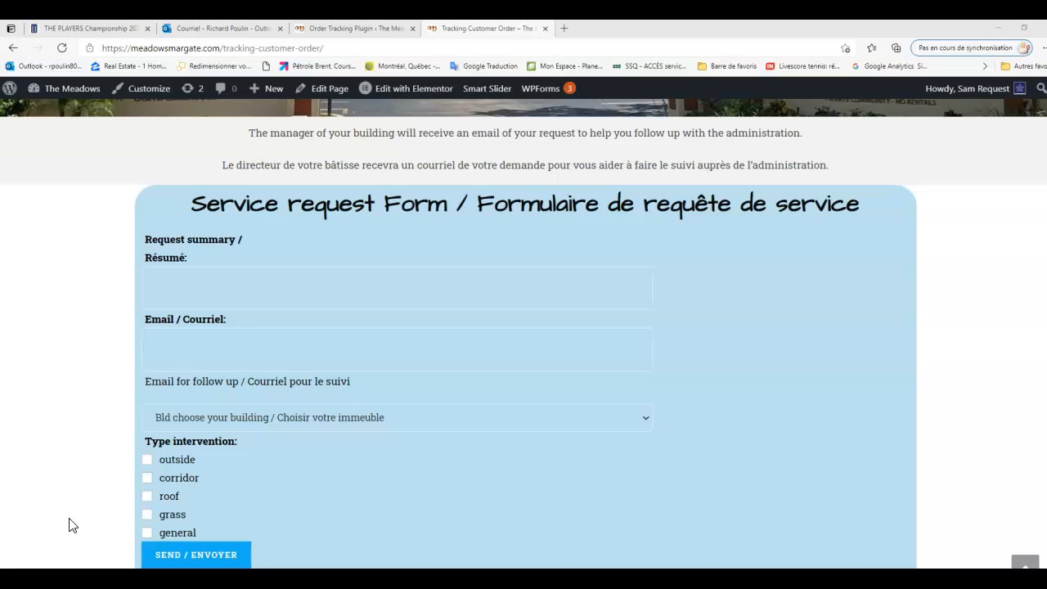
click(643, 425)
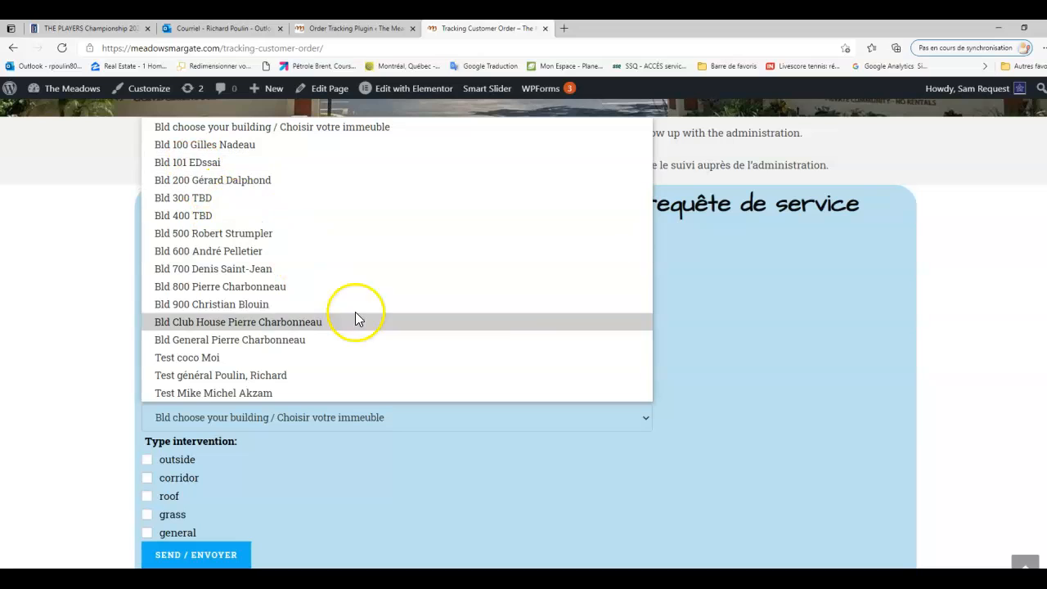
click(81, 299)
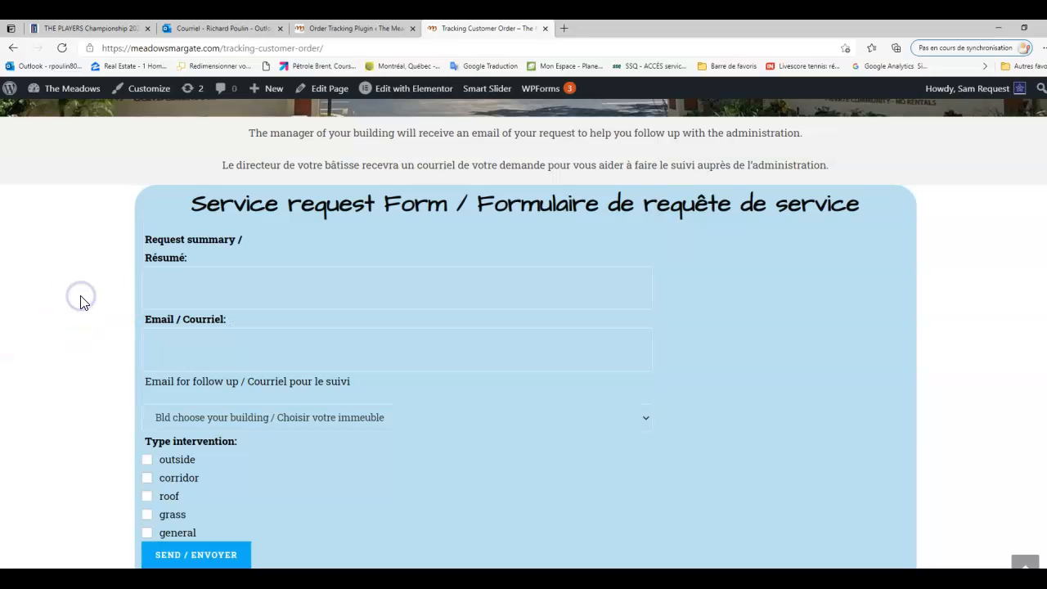
click(449, 424)
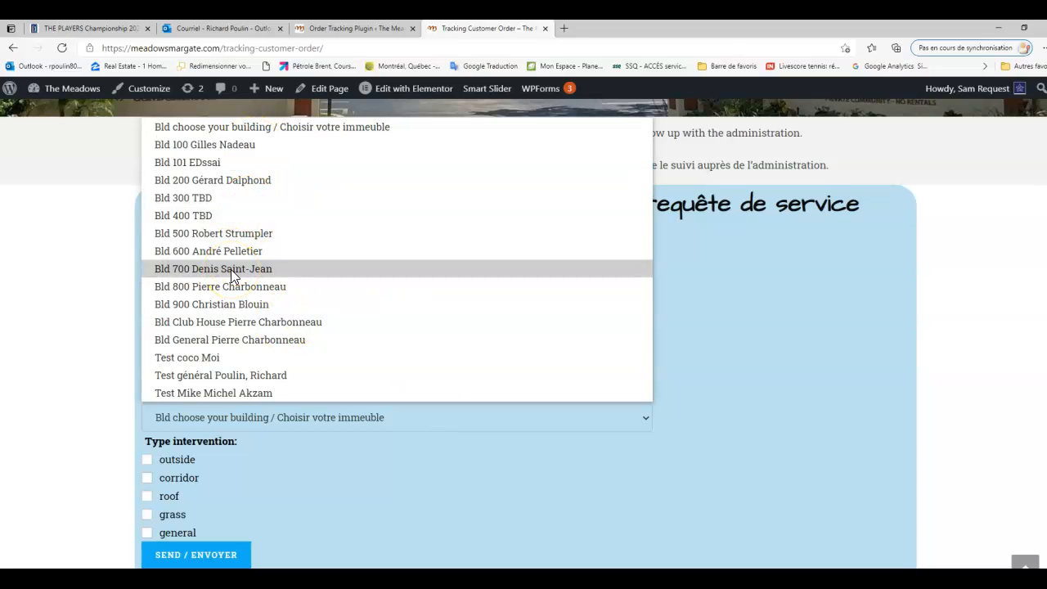
click(100, 290)
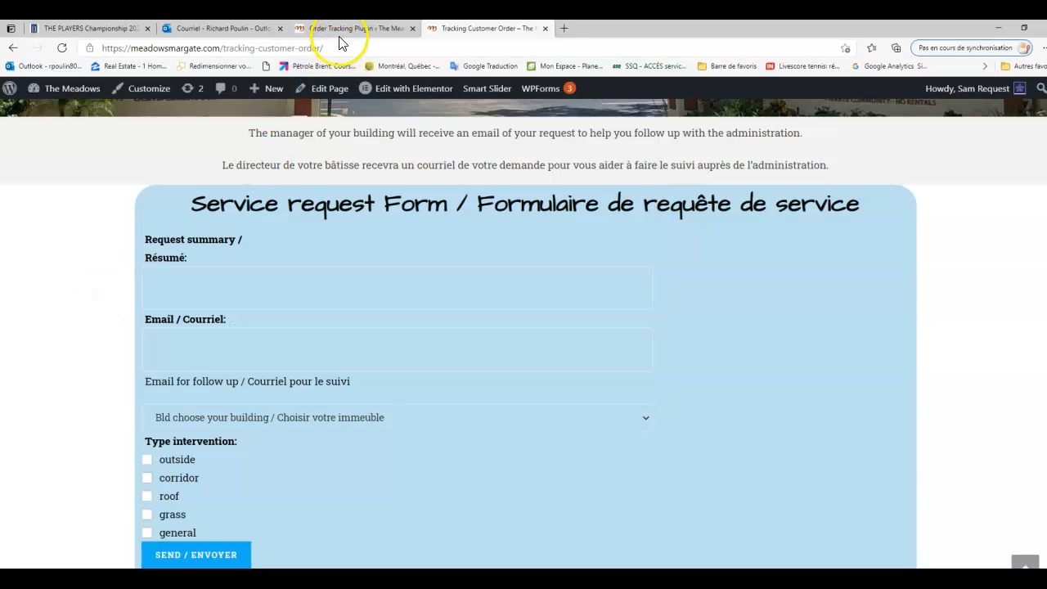
- Open the Thursday 15:42 Etoile Web Design email and read the steps for sorting sales reps through InsertCustomerOrderForm.php
click(237, 29)
click(82, 237)
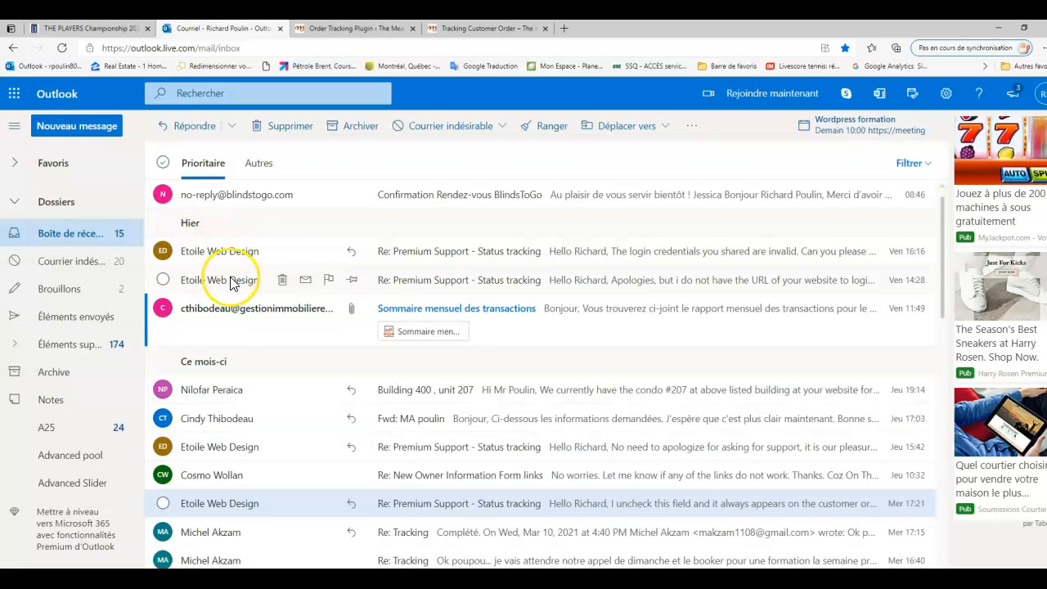
click(223, 447)
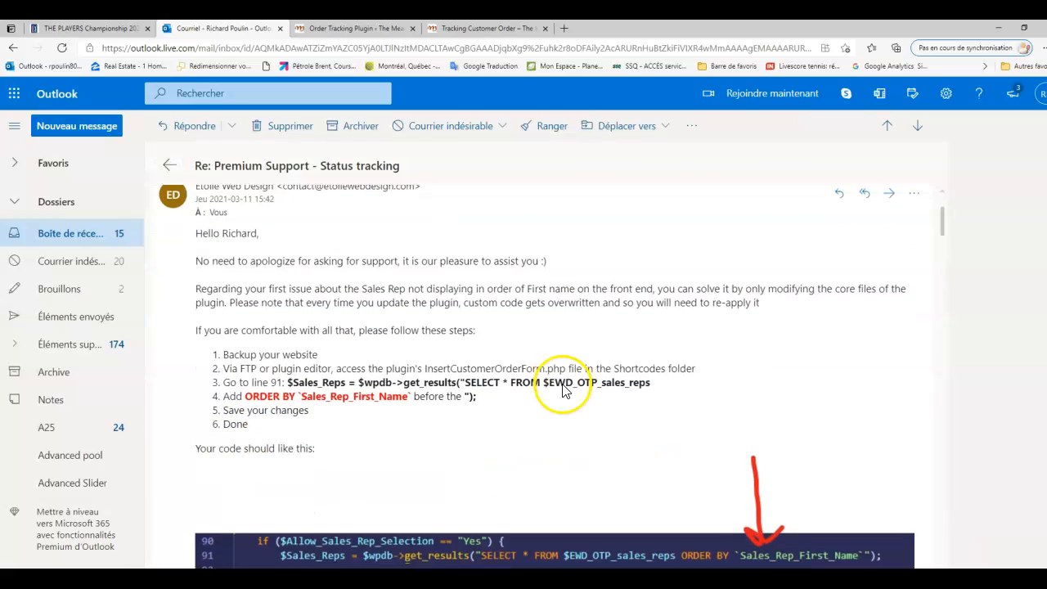
scroll(562, 390, down, 3)
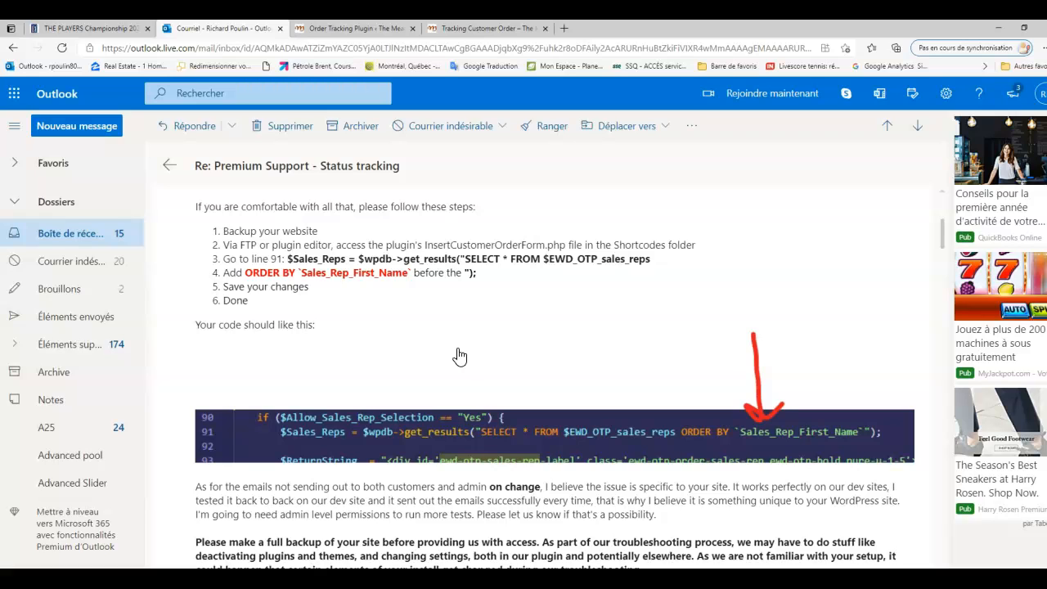
click(449, 375)
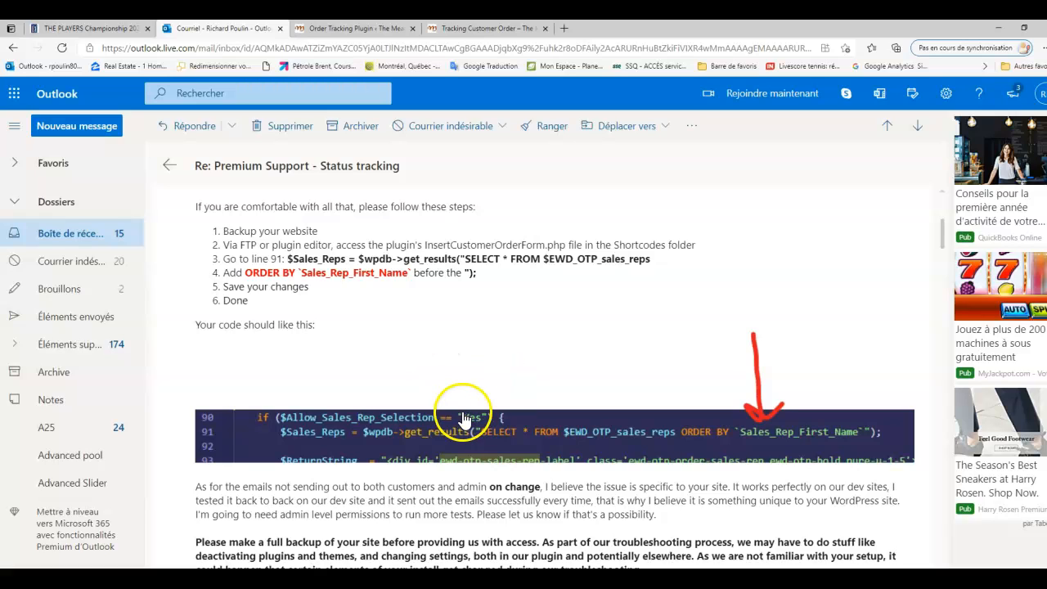
click(259, 244)
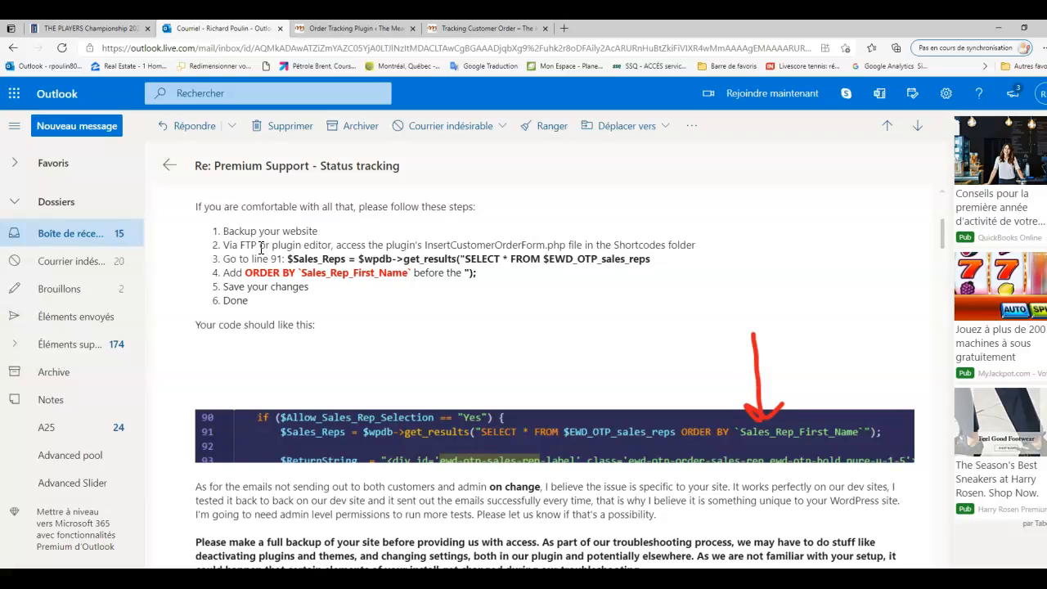
click(447, 245)
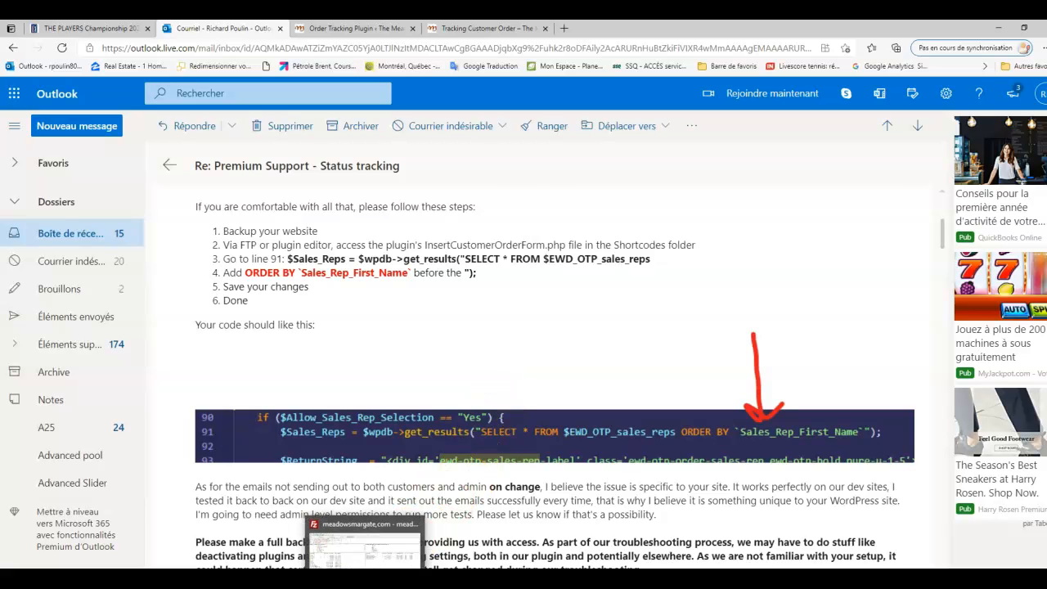
- Switch to FileZilla and go up the remote site from the order-tracking Shortcodes folder to public_html
click(366, 544)
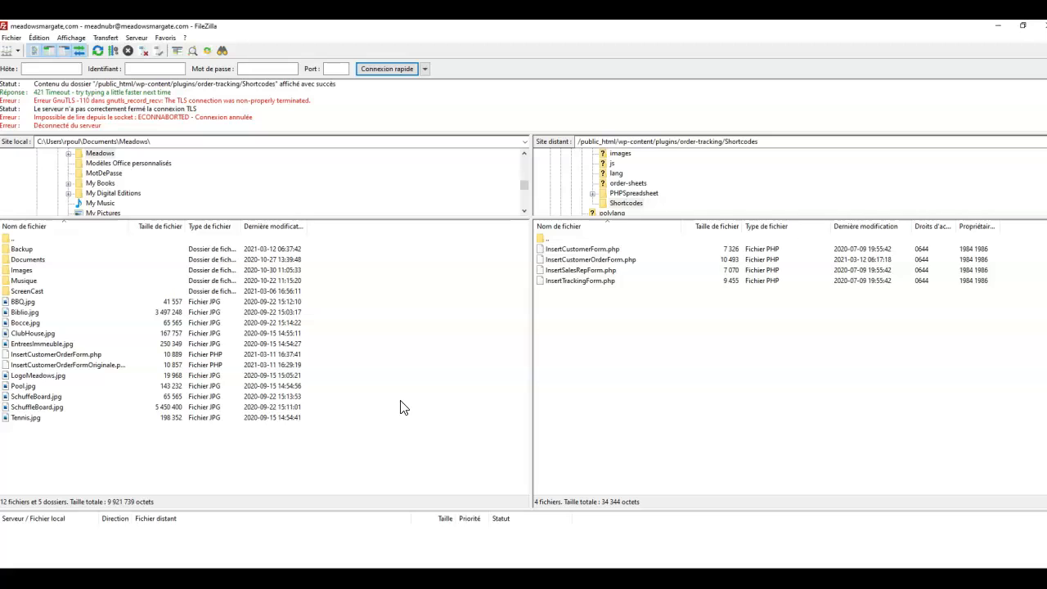
double_click(542, 238)
double_click(546, 241)
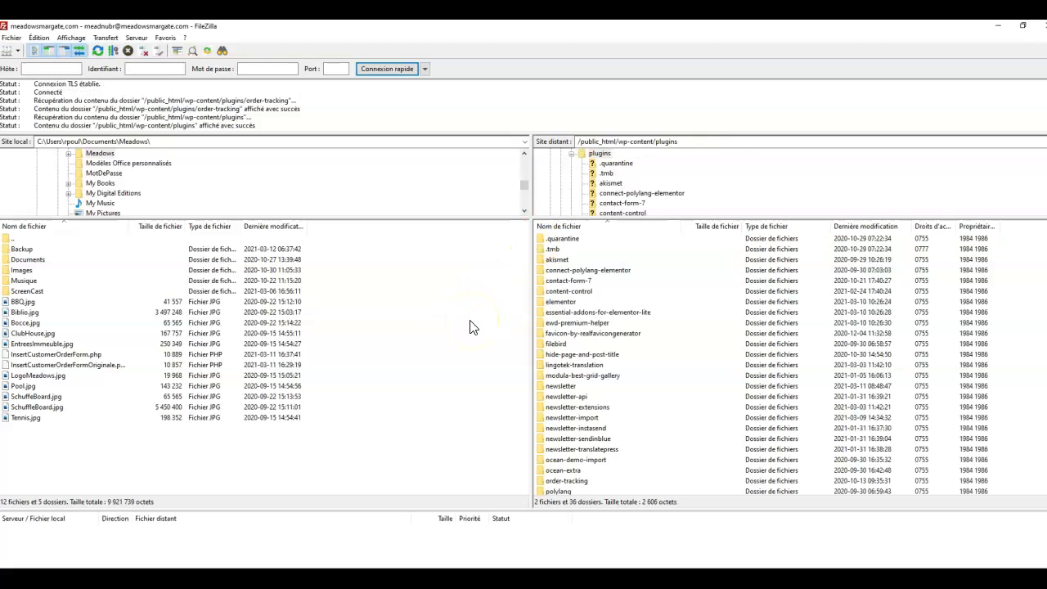
click(544, 237)
double_click(544, 237)
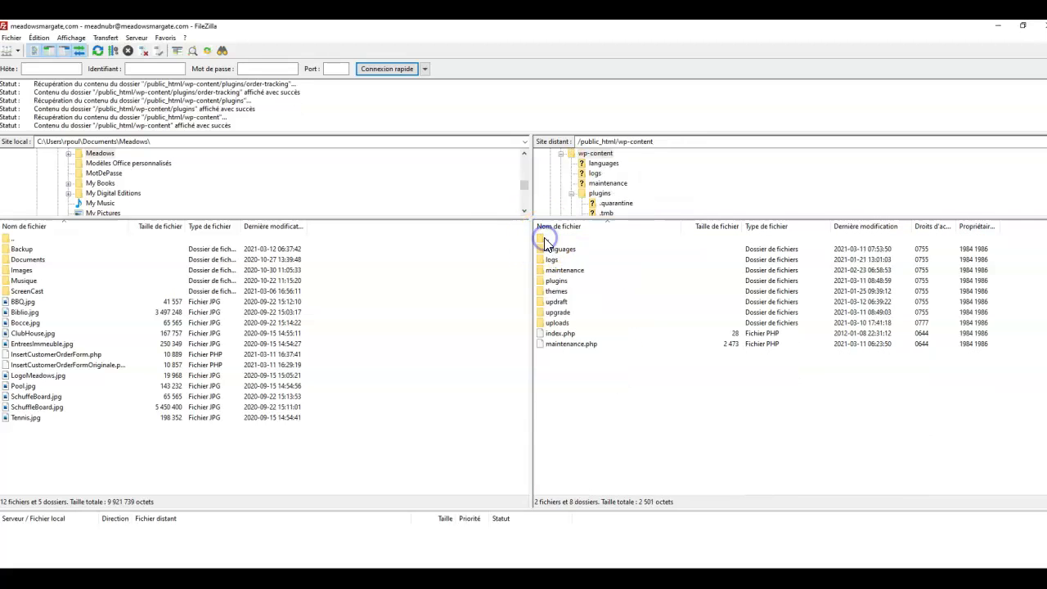
double_click(544, 238)
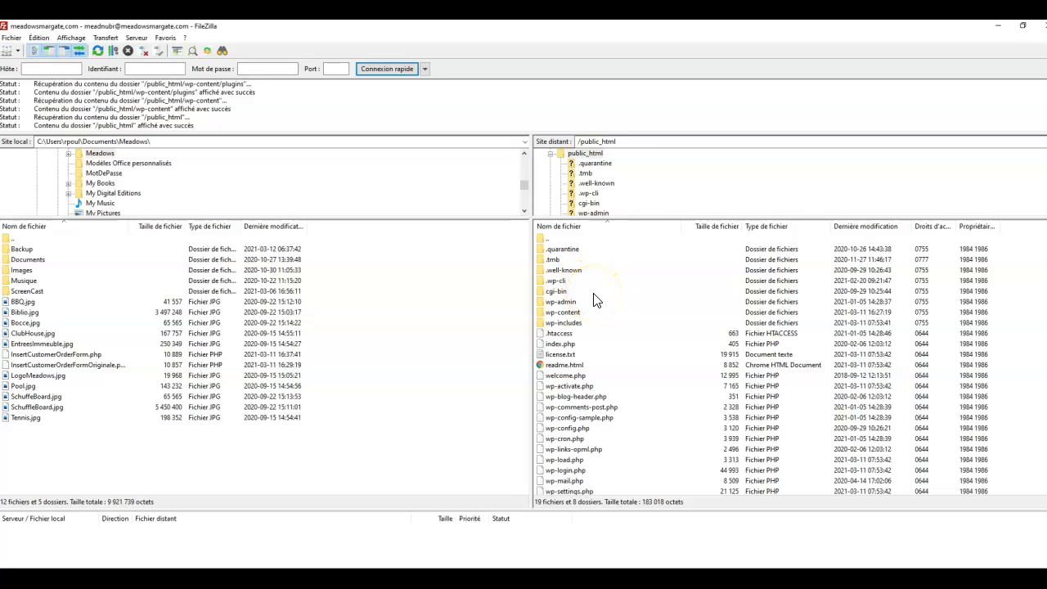
- Open the remote folder wp-content/plugins/order-tracking inside public_html
double_click(541, 313)
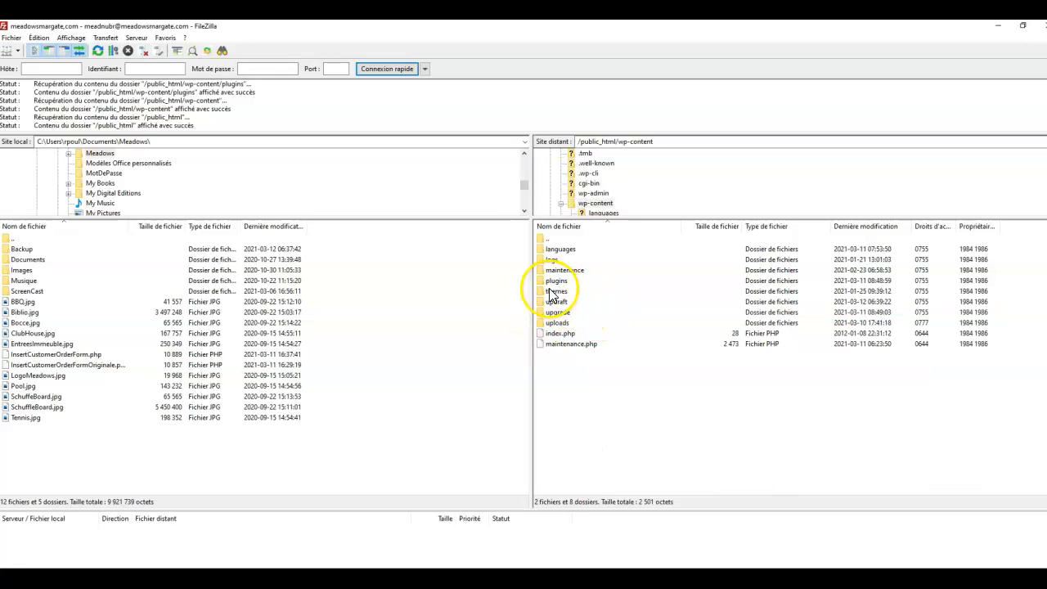
double_click(540, 282)
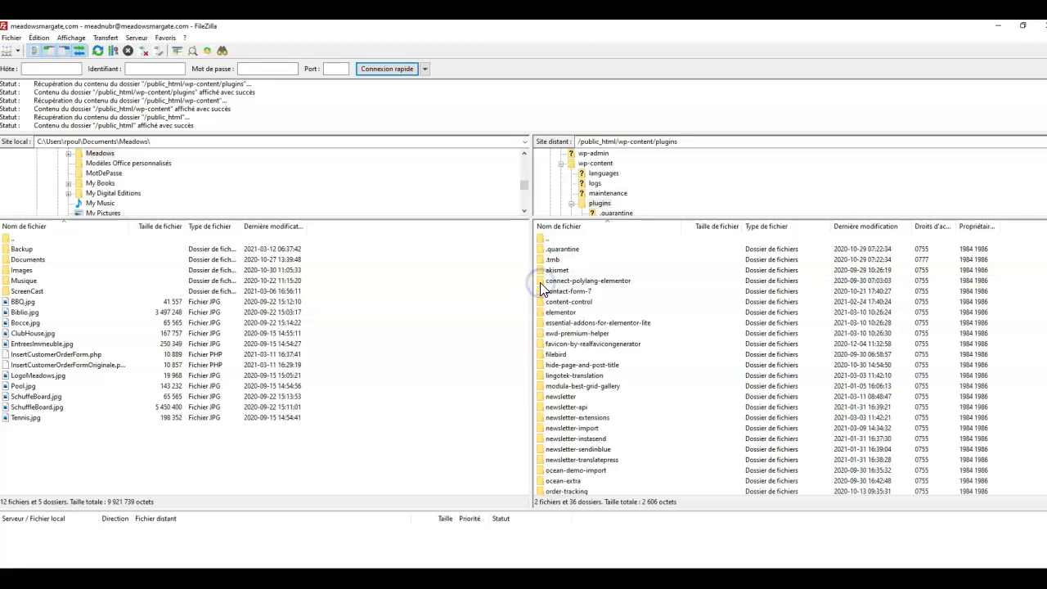
scroll(596, 317, down, 1)
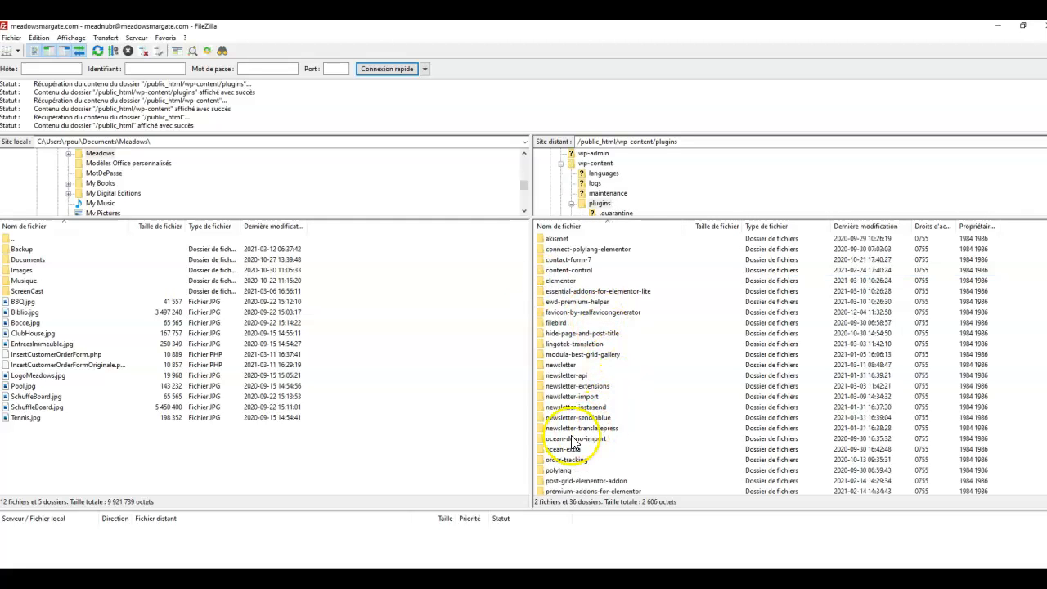
double_click(540, 459)
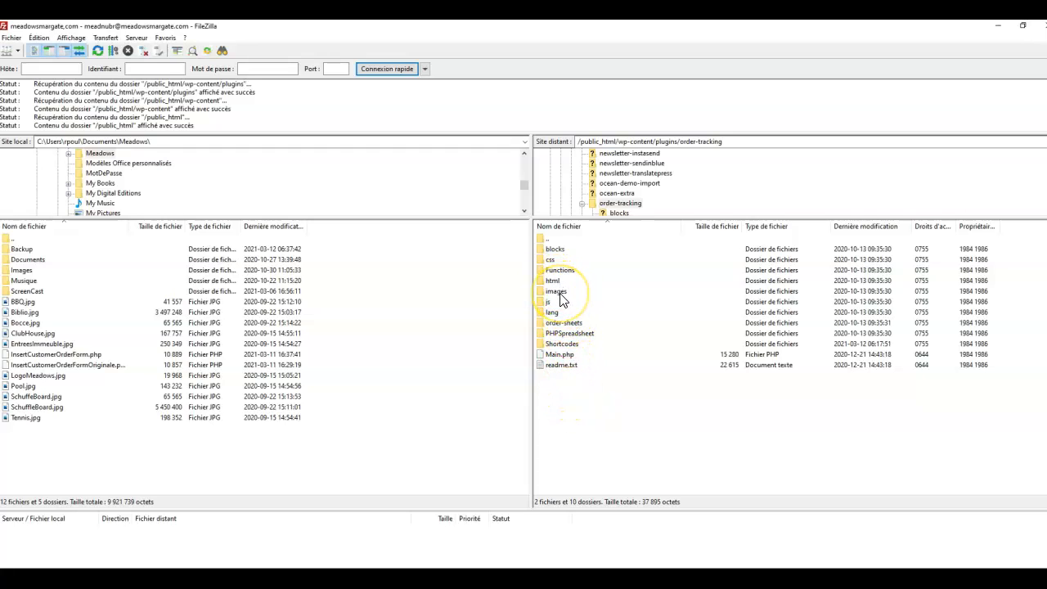
- Open the remote Shortcodes folder, and open InsertCustomerOrderFormOriginale.php from the local Meadows folder in Notepad with all file types shown
double_click(544, 344)
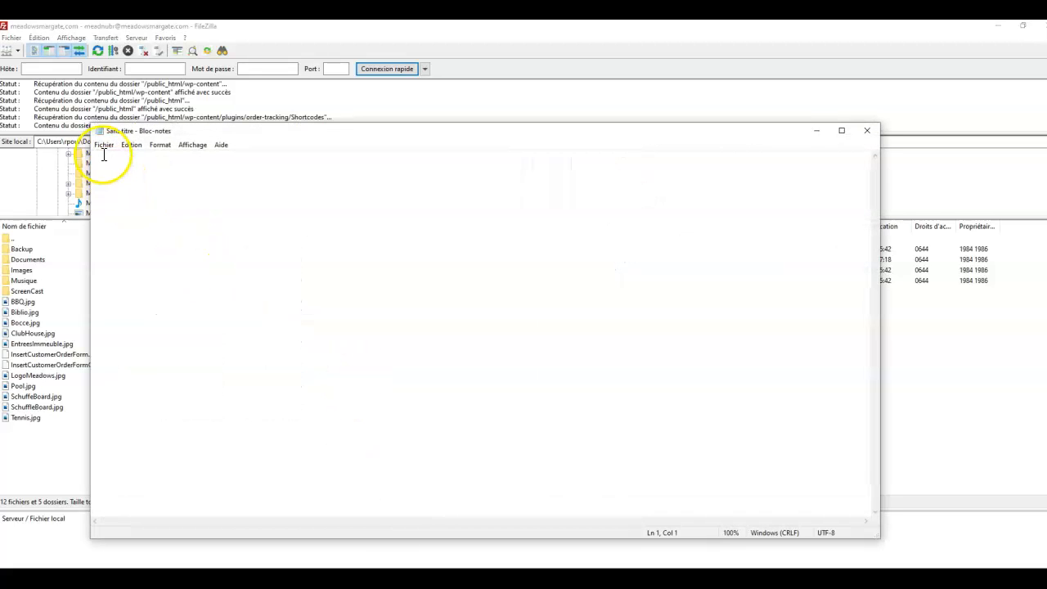
click(104, 145)
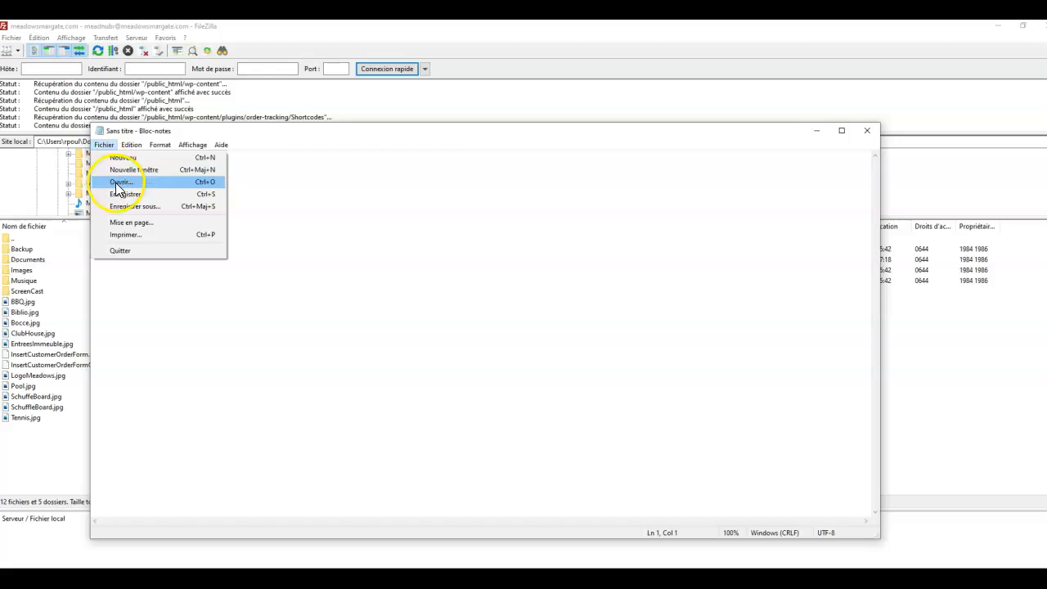
click(119, 182)
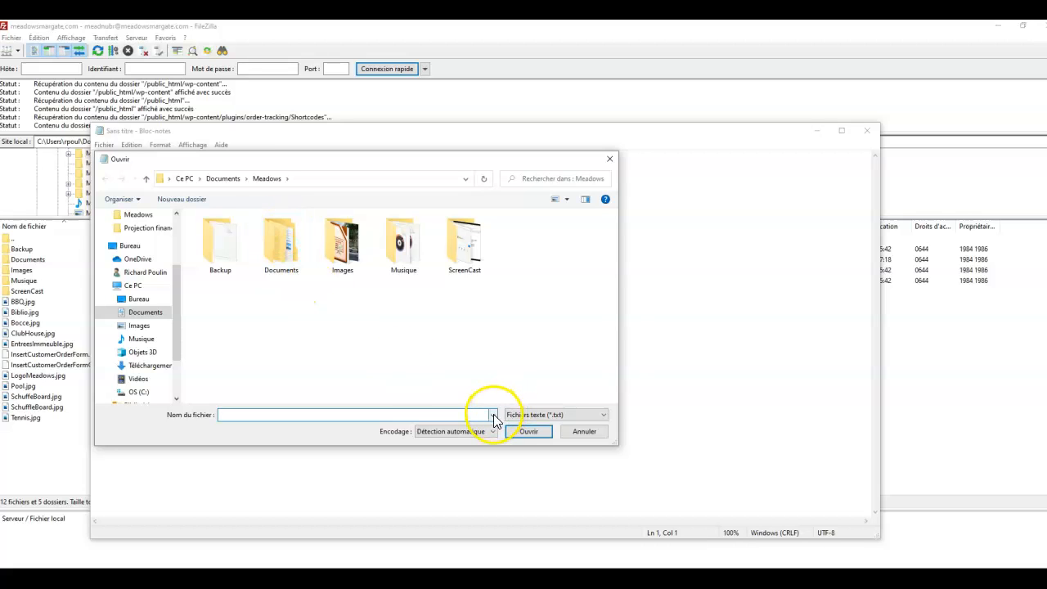
click(601, 419)
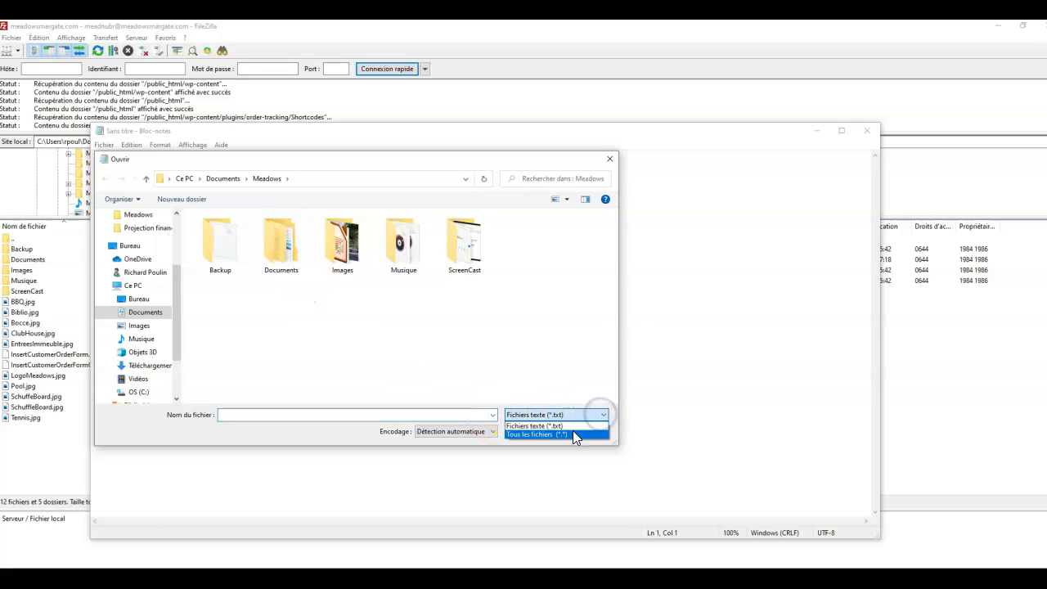
click(572, 430)
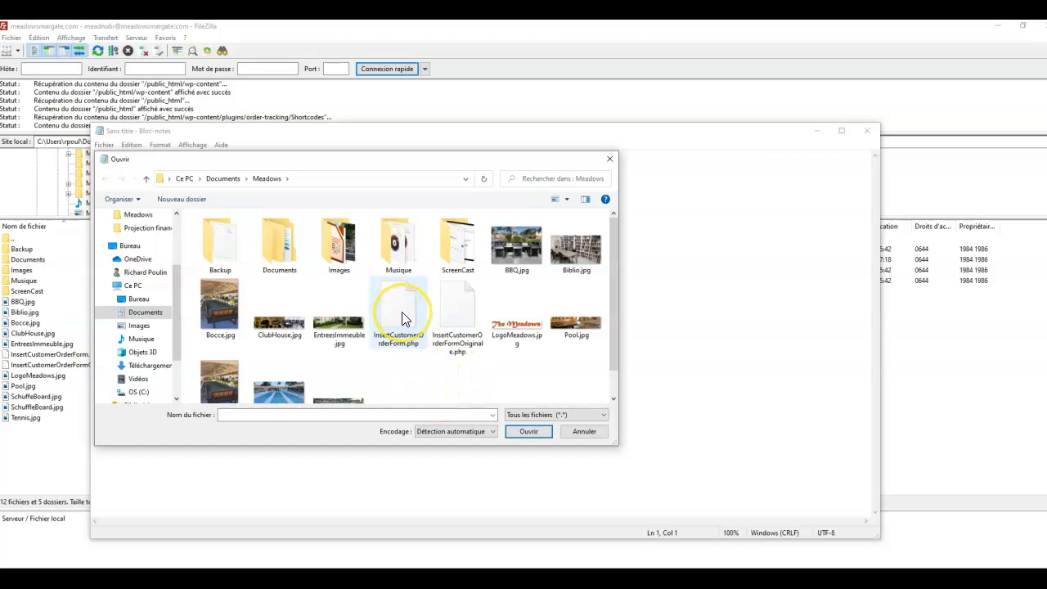
double_click(464, 311)
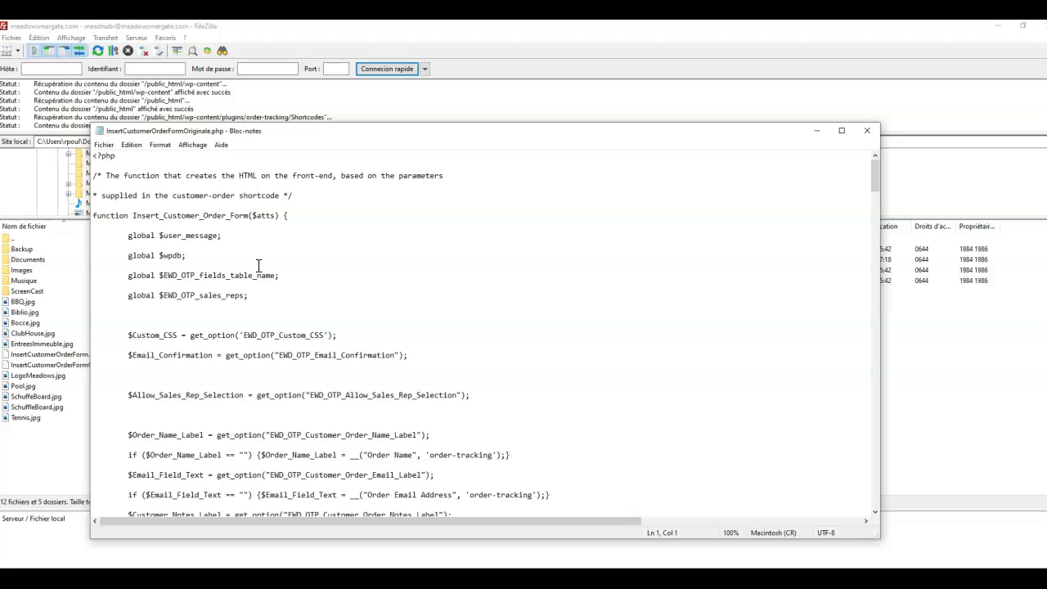
- Skim the PHP code and search downward for "yes" to locate the $Allow_Sales_Rep_Selection condition and its $Sales_Reps query
scroll(258, 266, down, 3)
scroll(258, 266, down, 5)
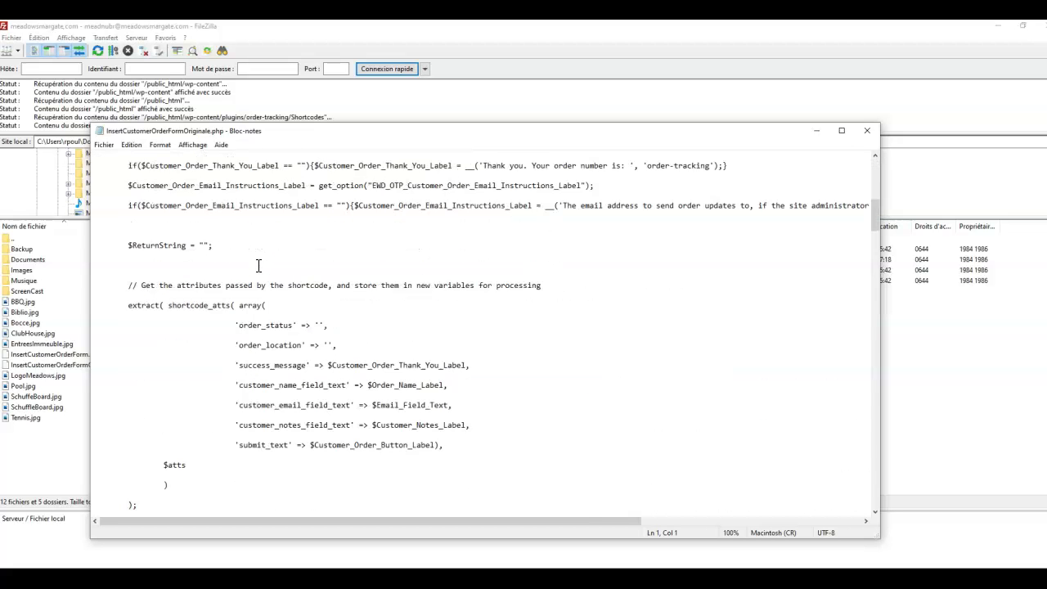
scroll(258, 266, down, 3)
scroll(259, 266, up, 10)
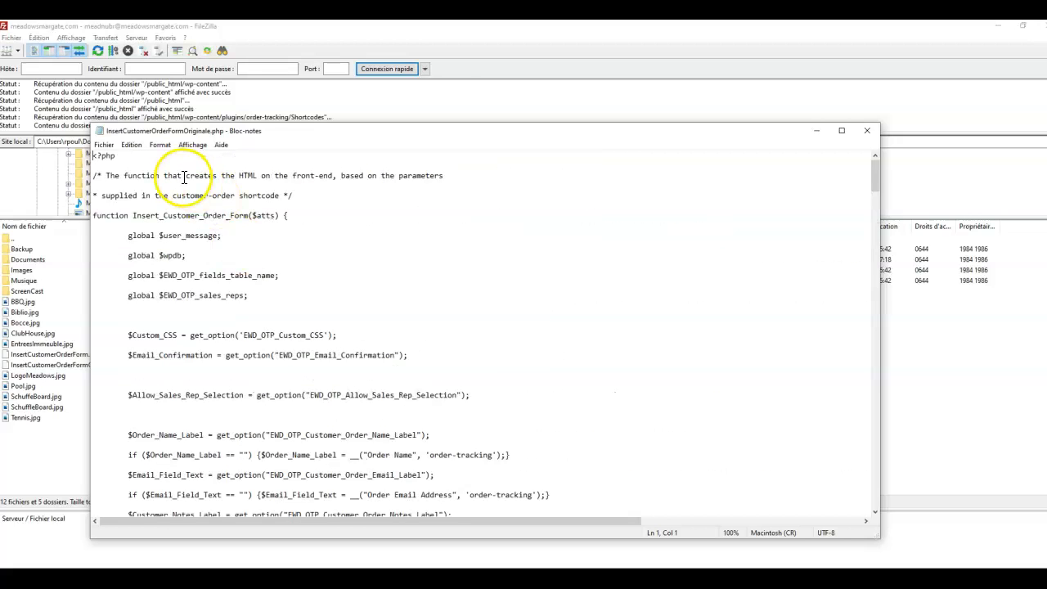
click(131, 145)
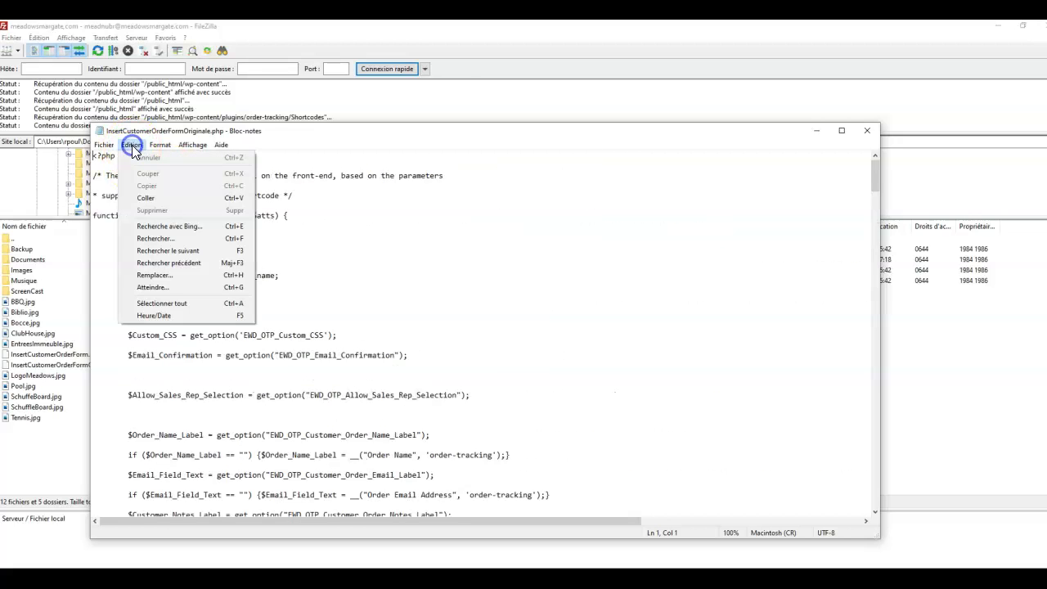
click(163, 238)
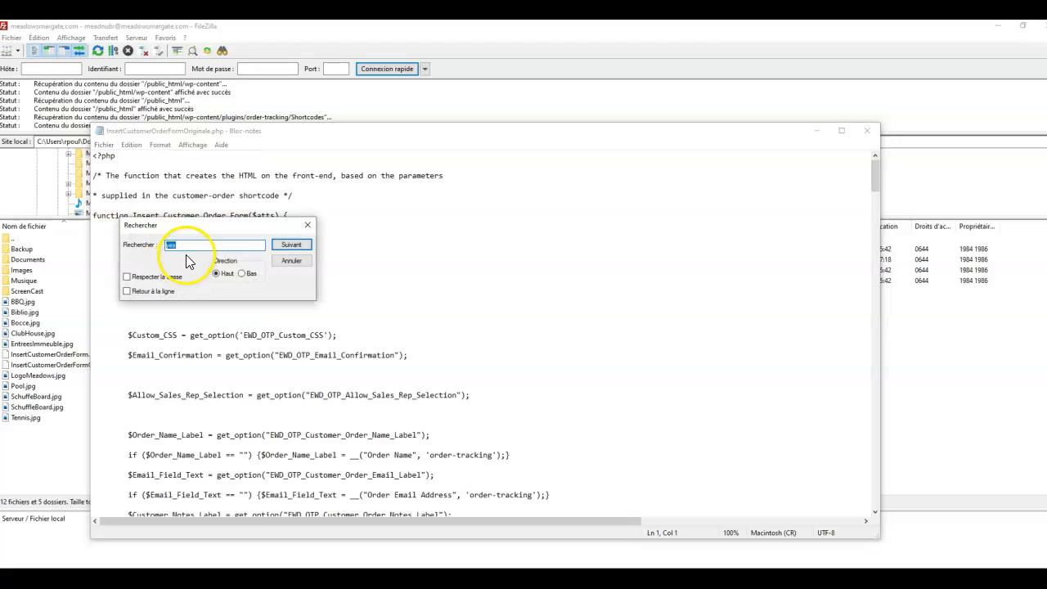
click(295, 246)
click(560, 352)
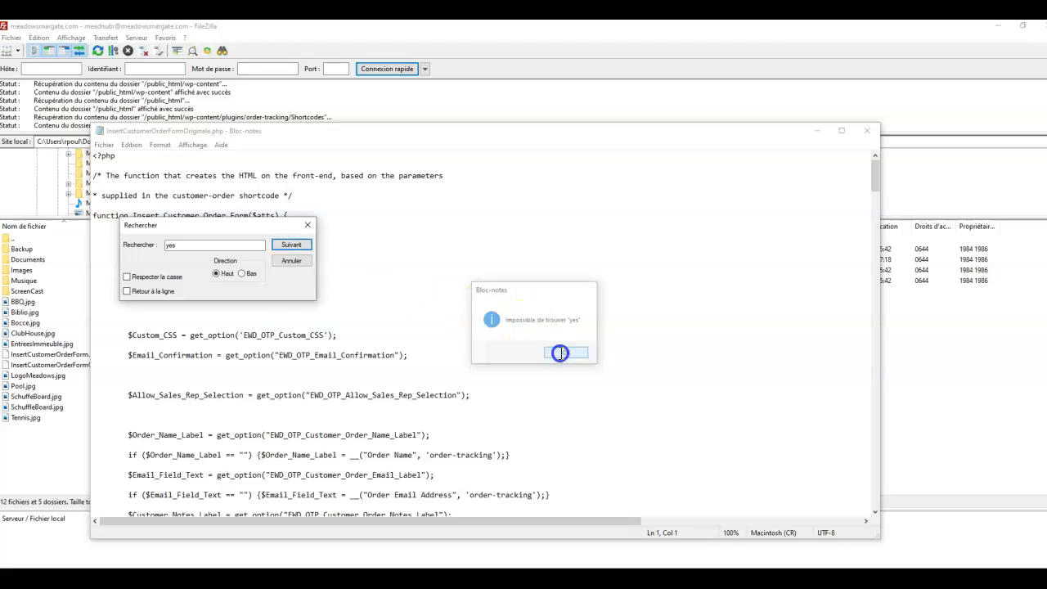
click(242, 272)
click(291, 245)
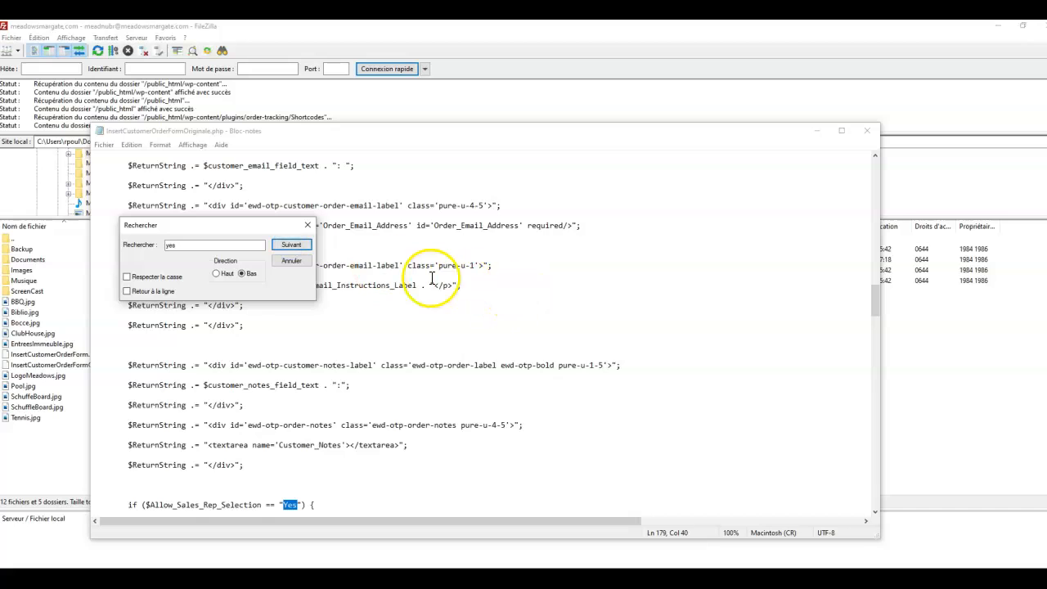
drag(189, 229, 550, 253)
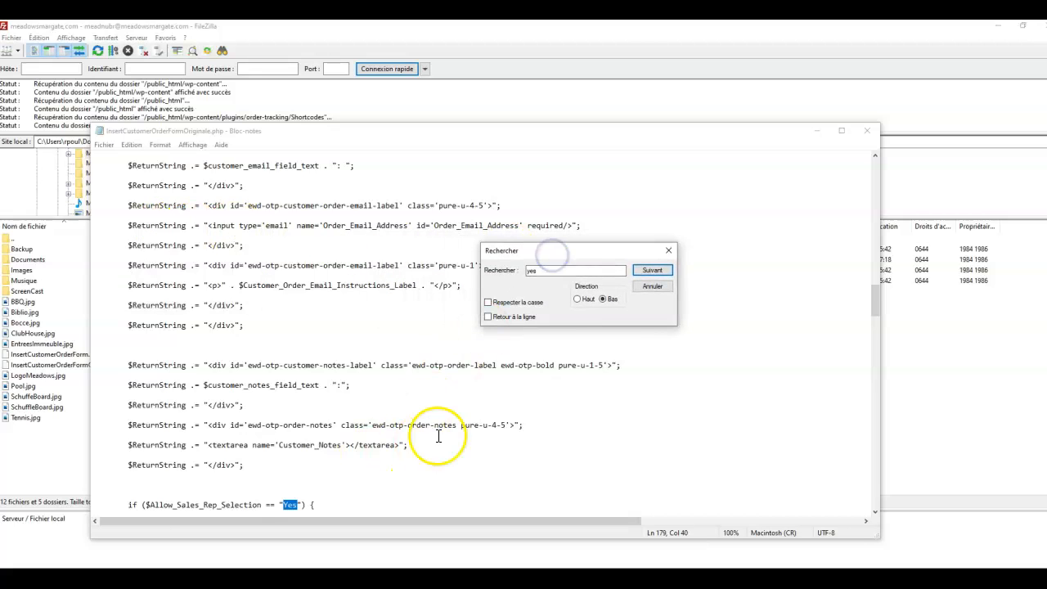
scroll(440, 435, down, 2)
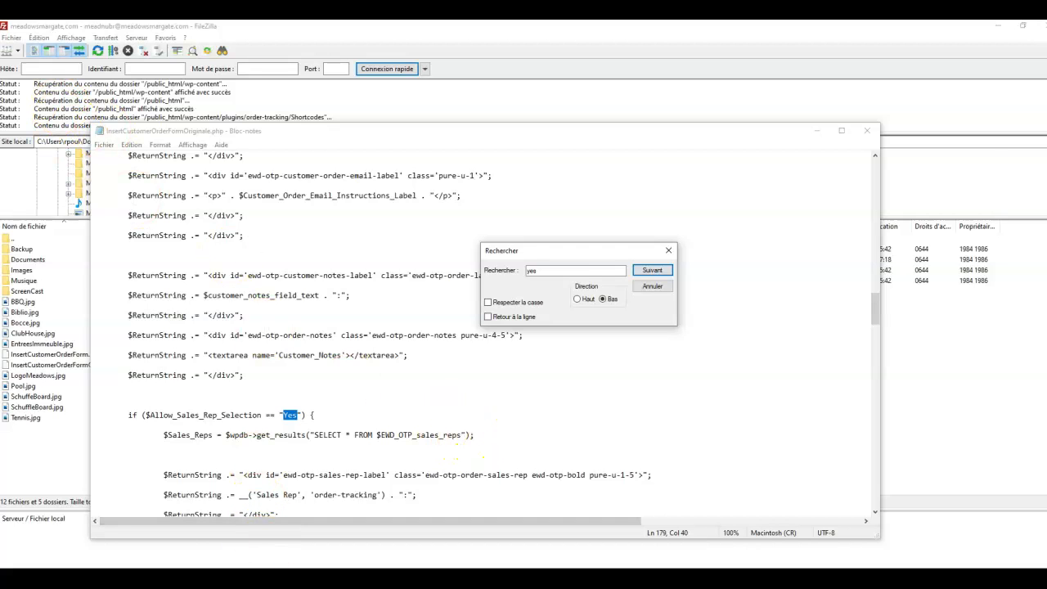
- Compare the file's $Sales_Reps query with the ORDER BY `Sales_Rep_First_Name` example in the support email, finding where the clause goes
key(alt+Tab)
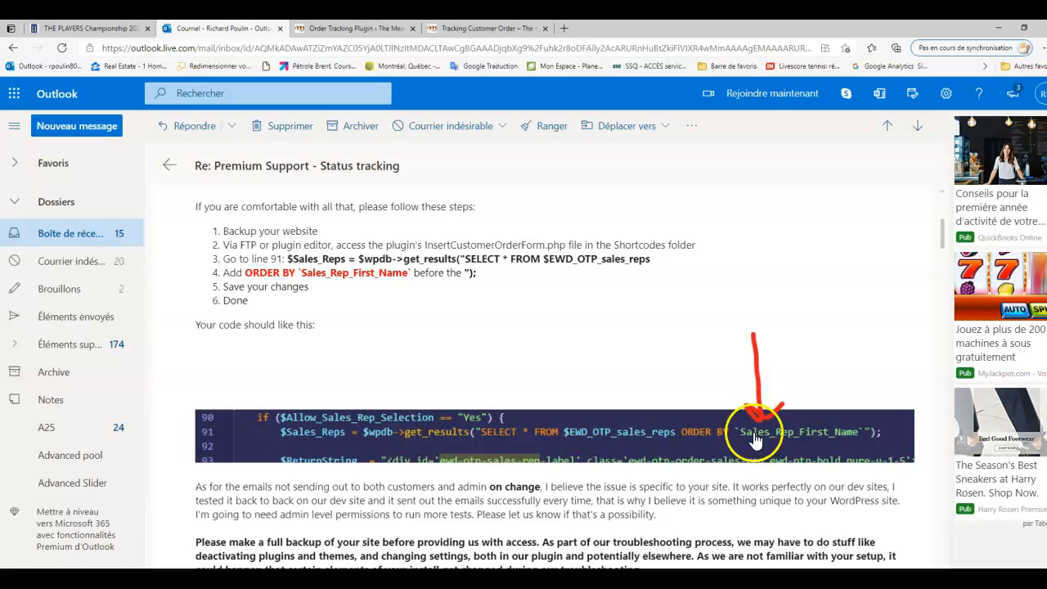
click(433, 577)
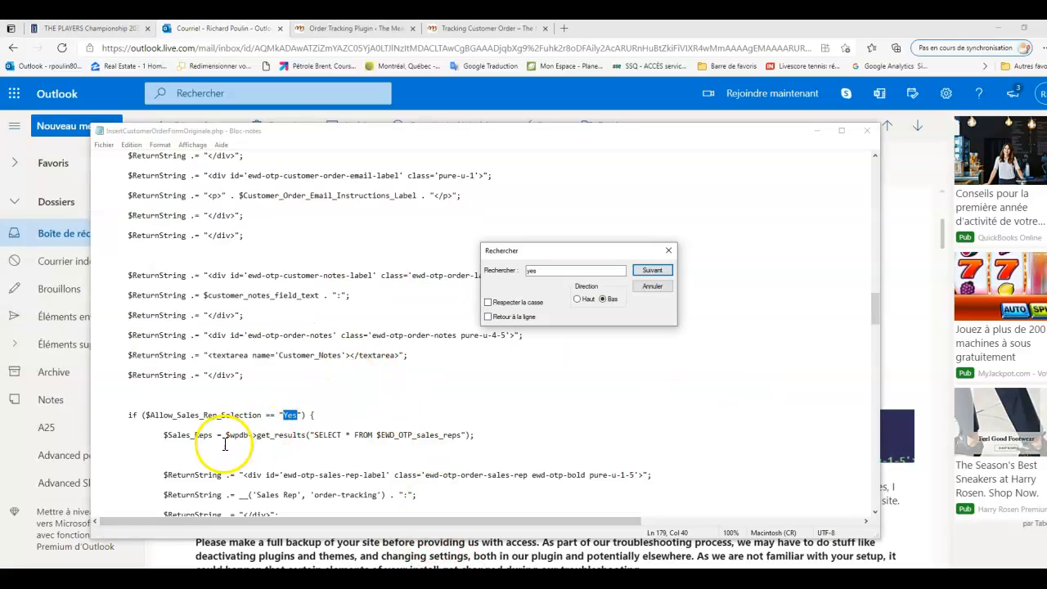
click(468, 435)
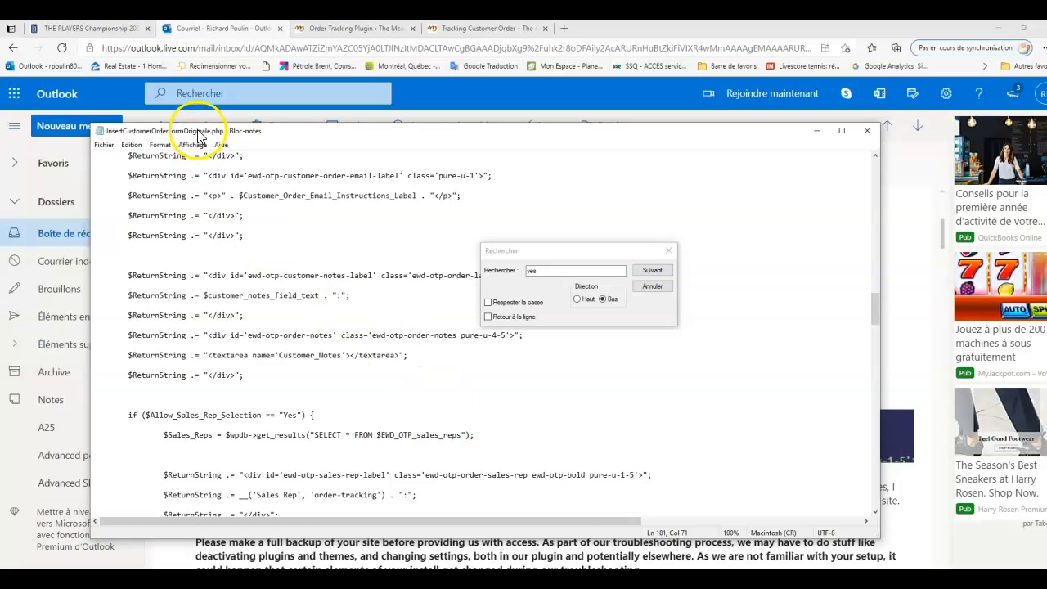
click(235, 28)
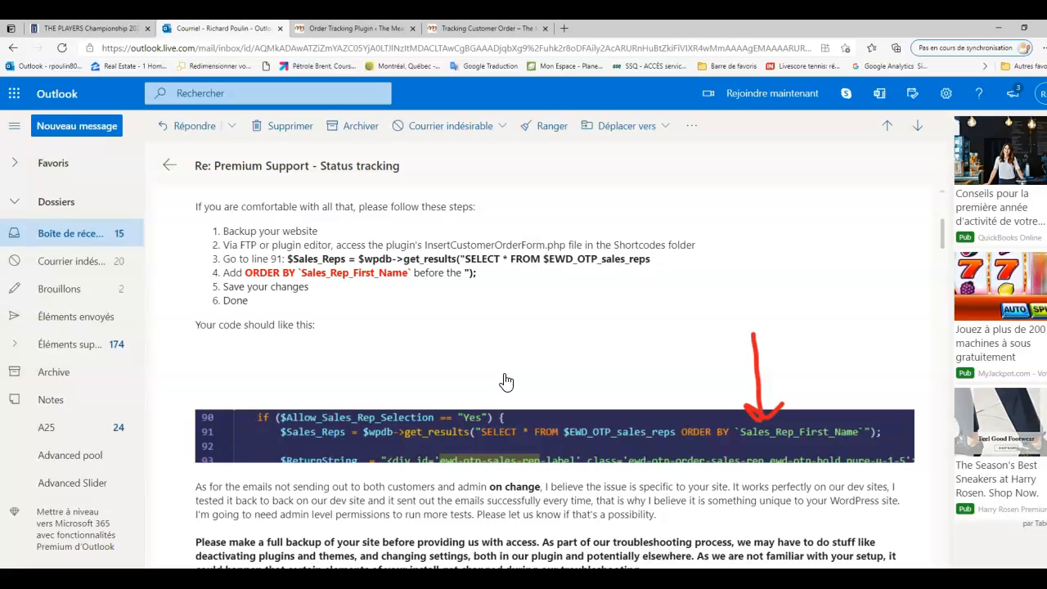
- Examine the sorted building choices on the Tracking Customer Order page's service request form without selecting one
click(505, 29)
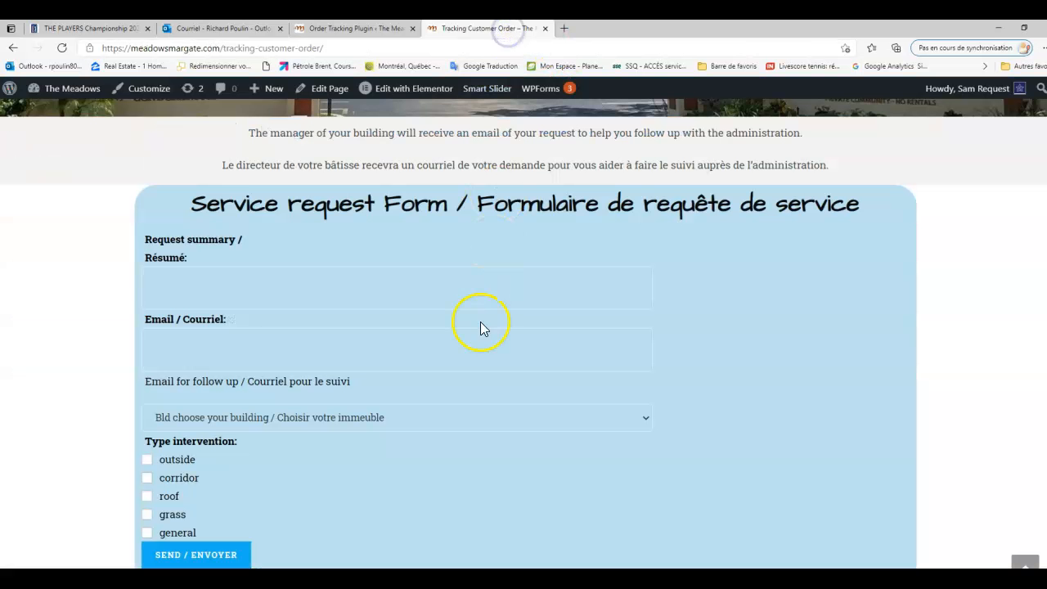
click(645, 419)
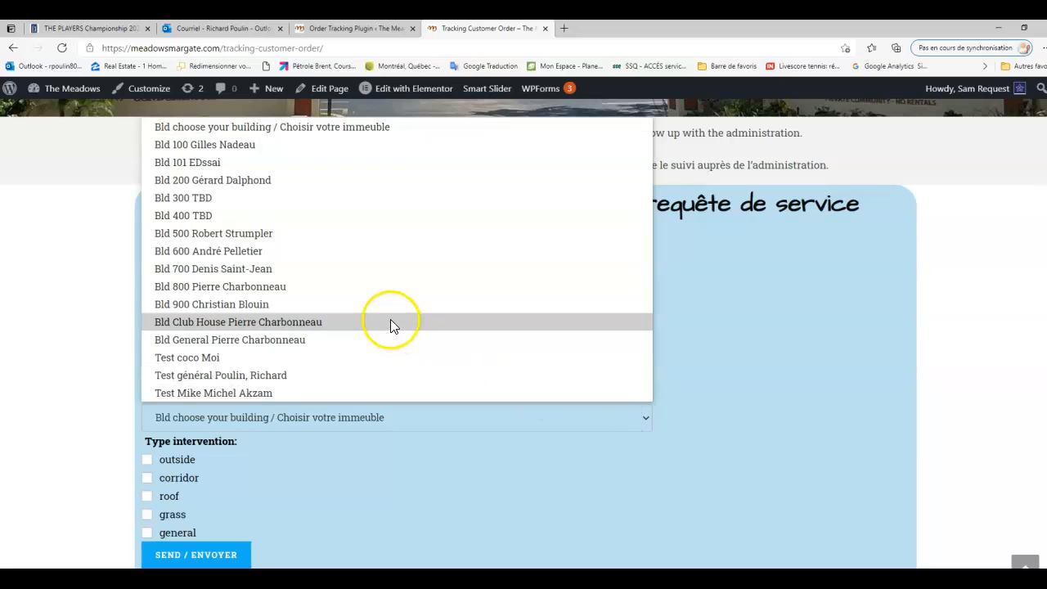
click(90, 321)
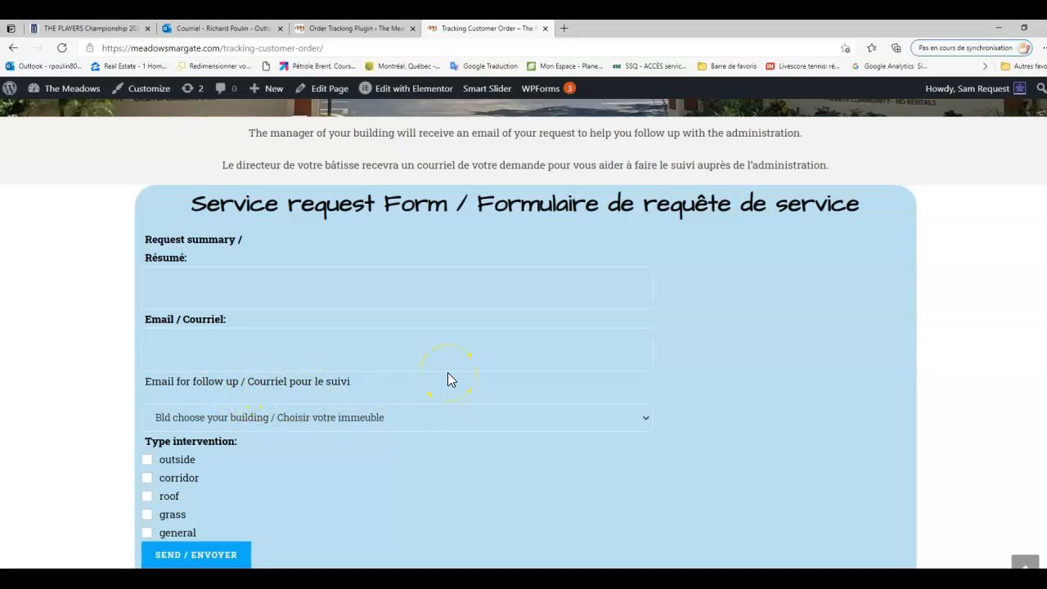
click(483, 422)
click(483, 423)
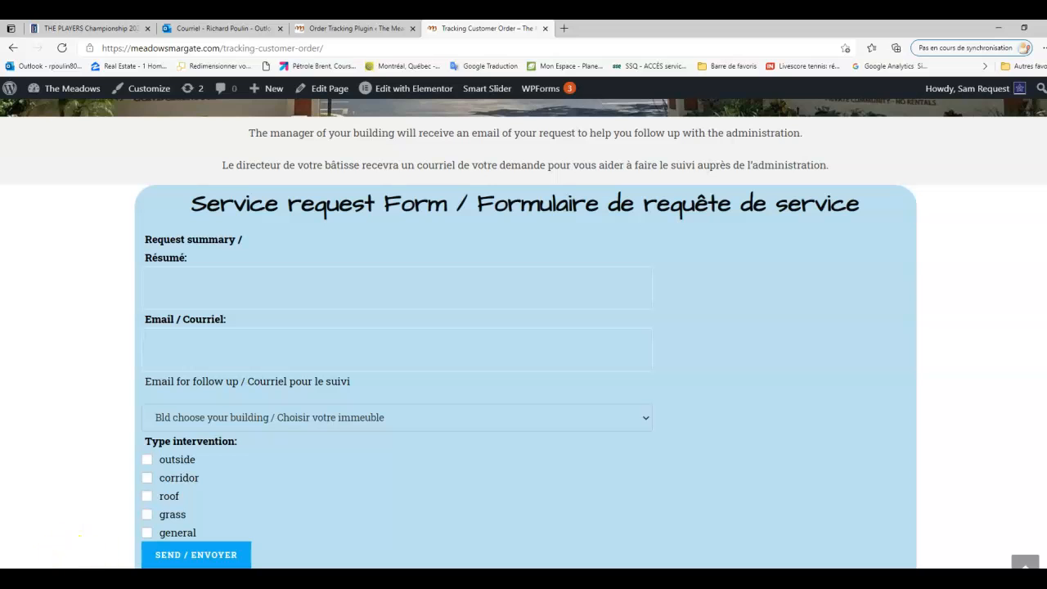
scroll(400, 368, up, 3)
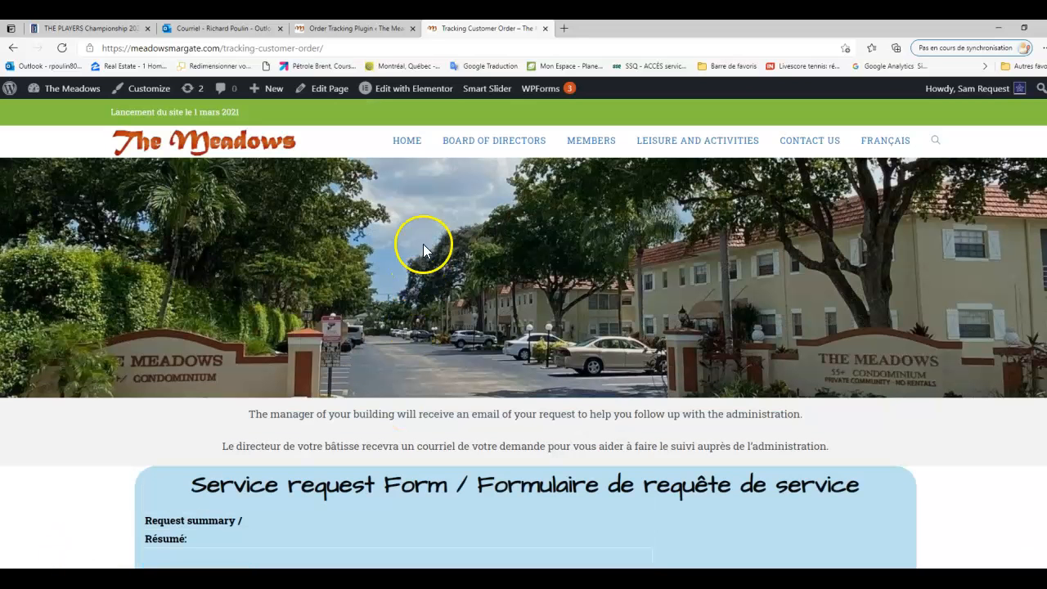
- Return to the Order Tracking plugin settings and recheck the Custom CSS rules in the Basic options
click(348, 33)
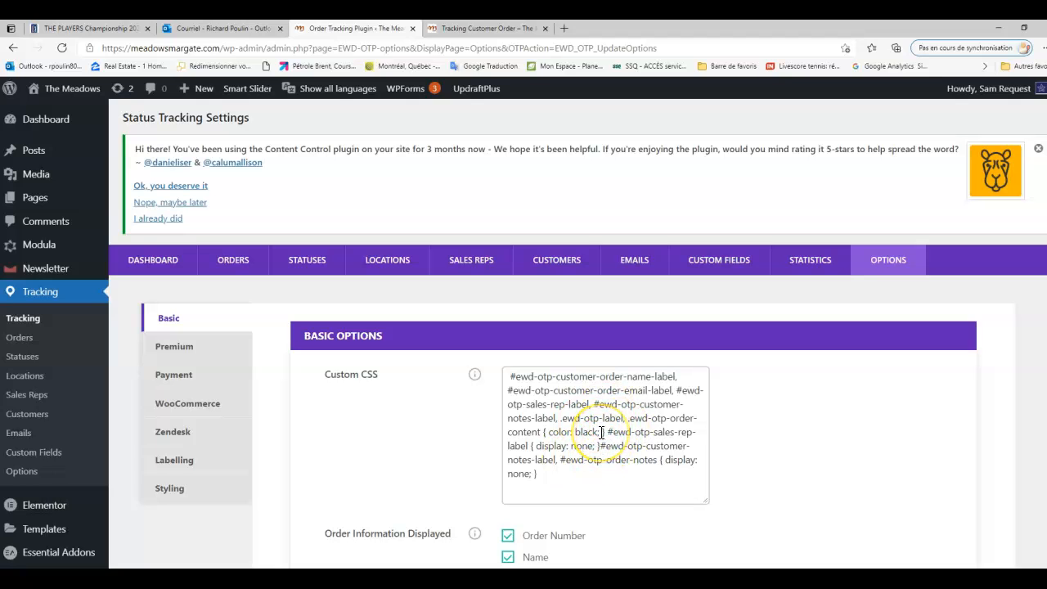
scroll(601, 432, down, 2)
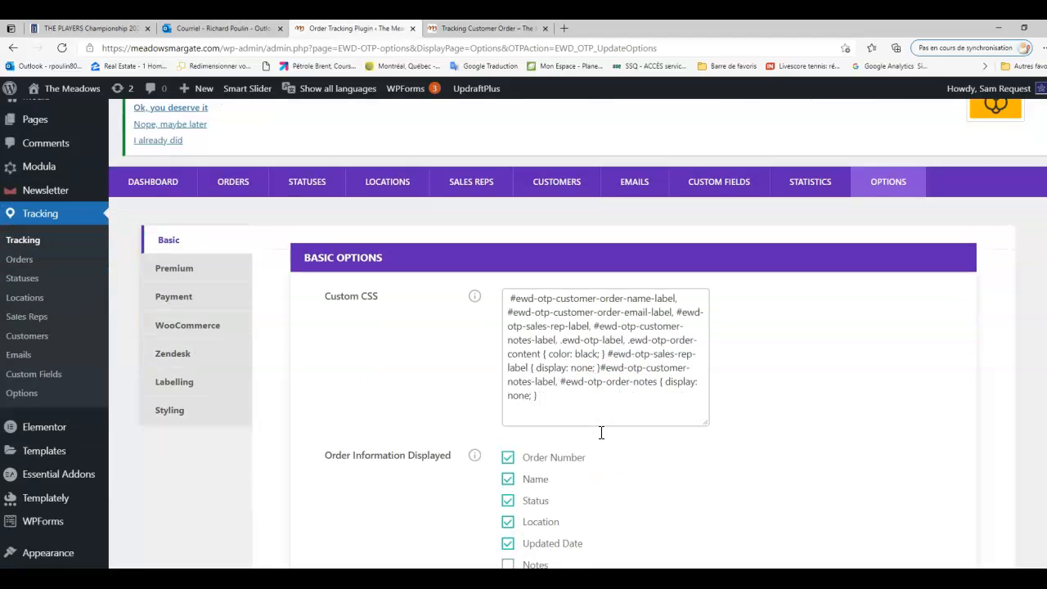
scroll(601, 440, up, 2)
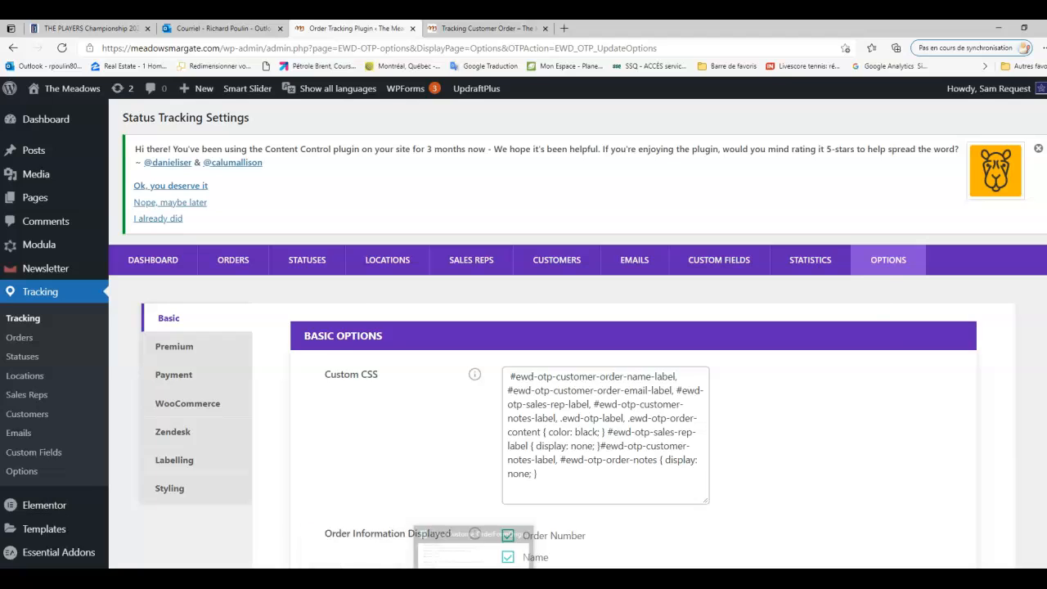
- Remove the closing double quote from the customer-notes-label line in InsertCustomerOrderFormOriginale.php, and close the file without saving the change
click(421, 562)
click(535, 385)
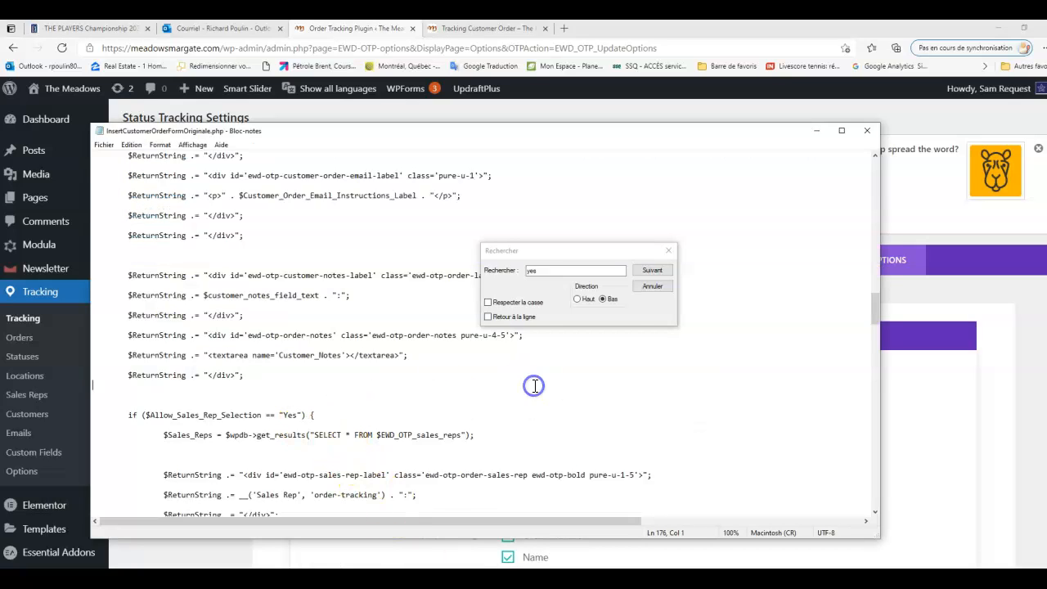
click(669, 257)
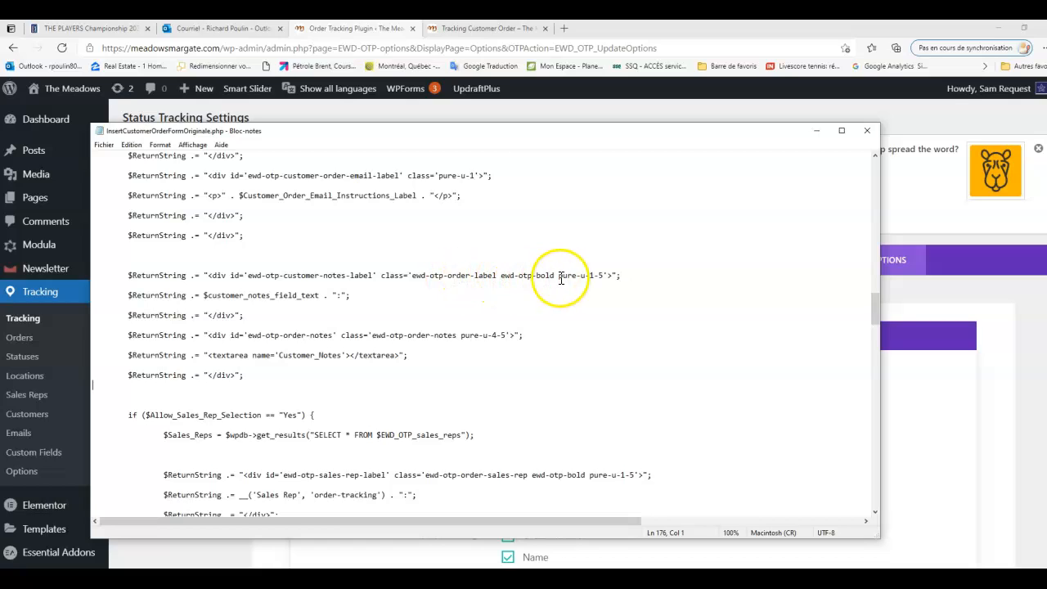
click(610, 275)
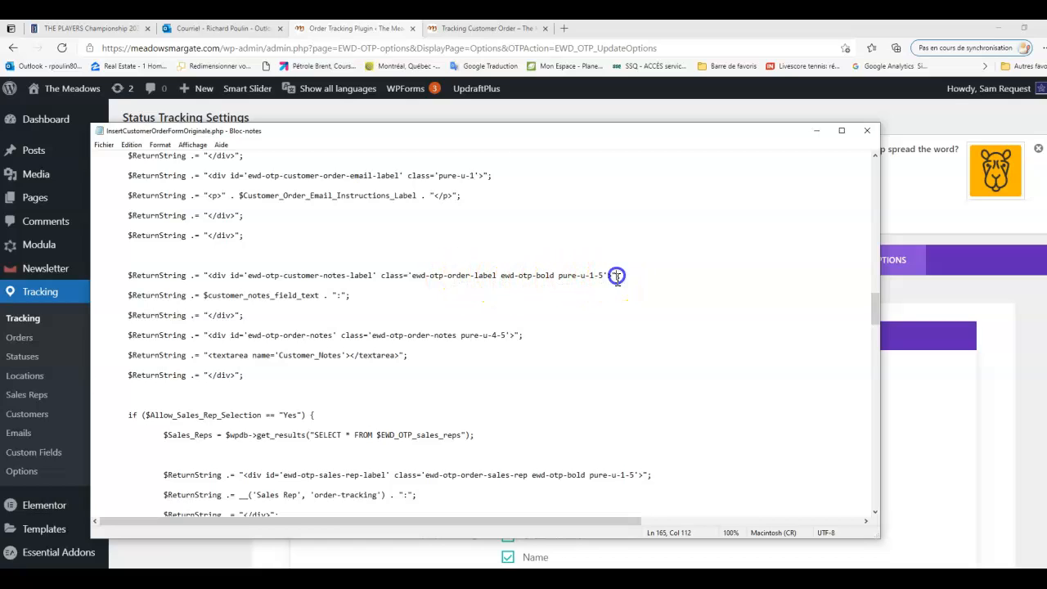
text(>)
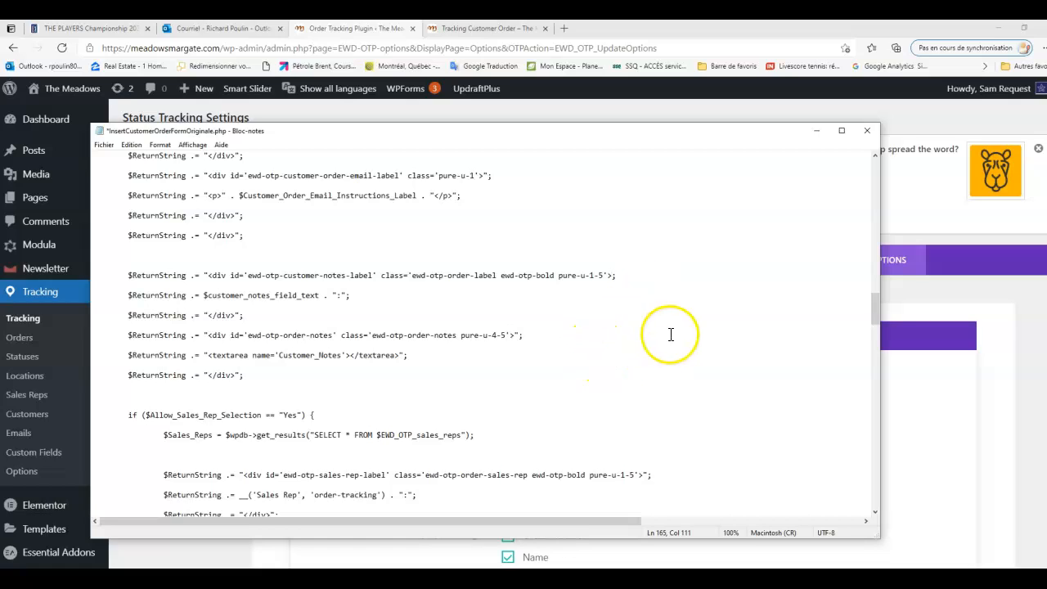
click(869, 136)
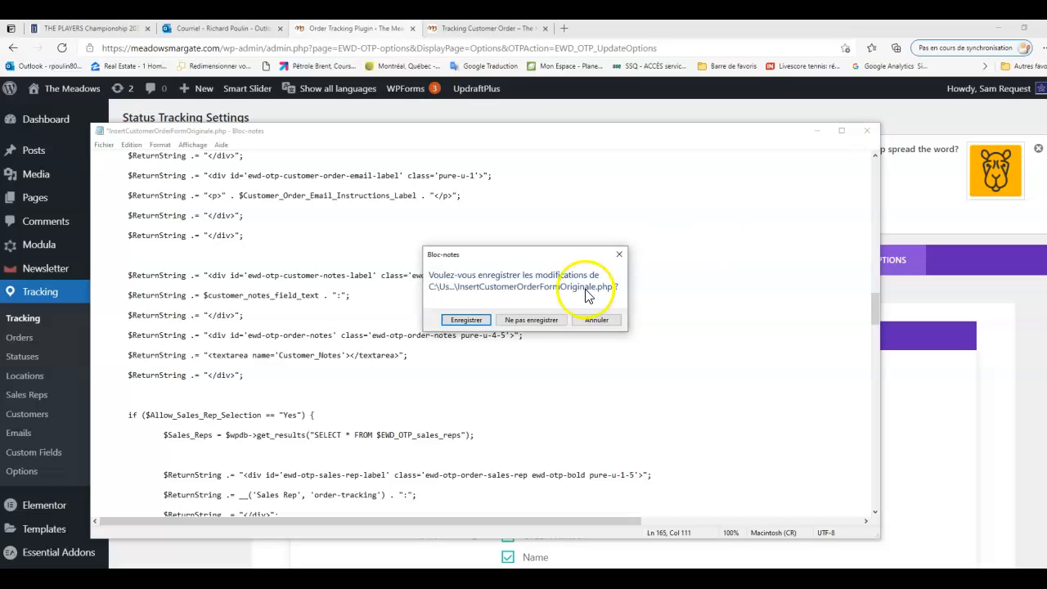
click(536, 320)
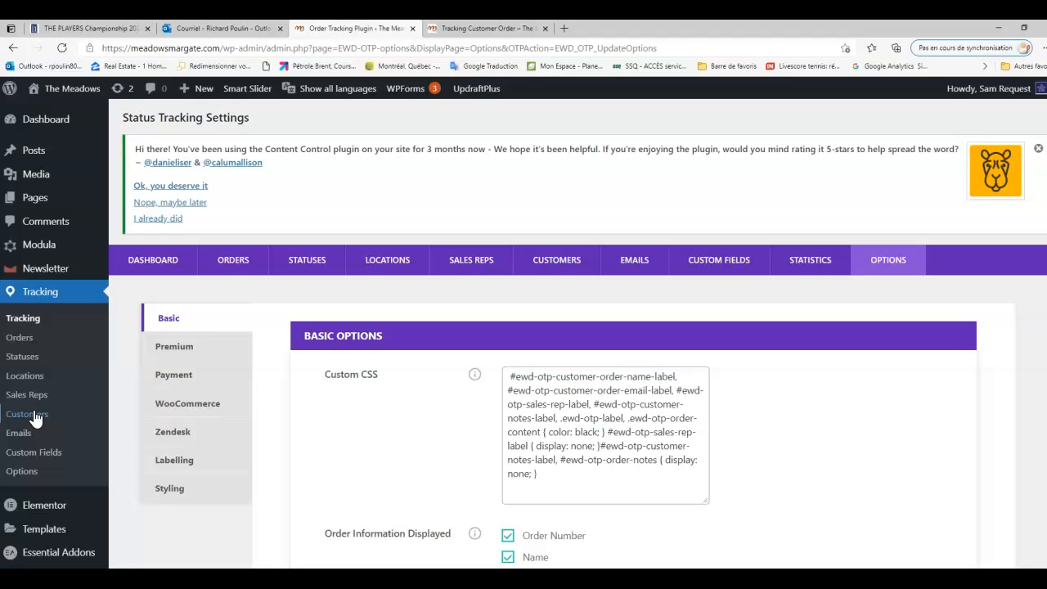
- Look over the Order Information Displayed options beneath the Custom CSS in the plugin's Basic options
scroll(444, 439, down, 2)
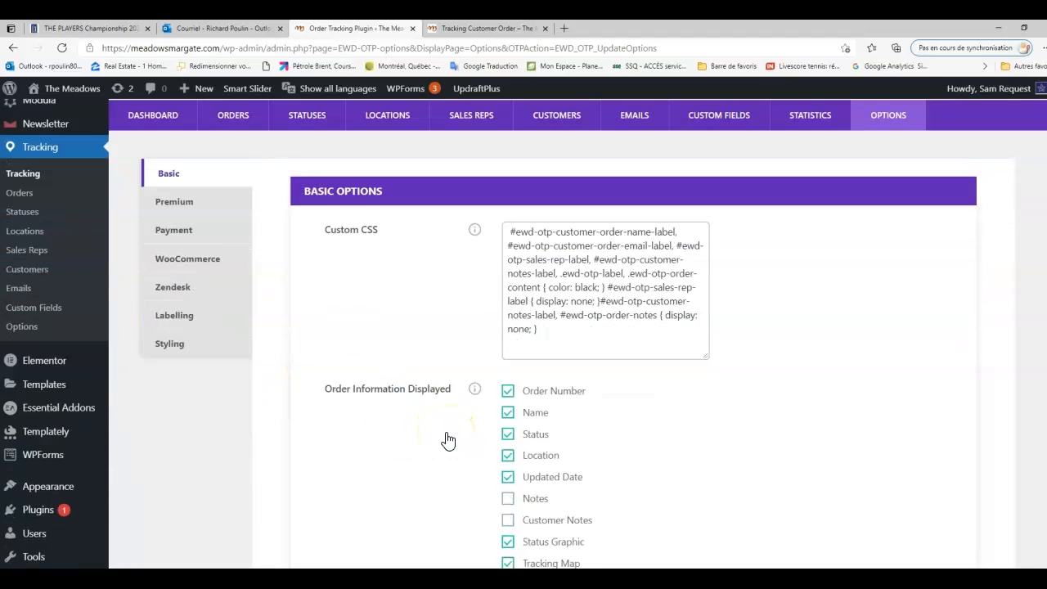